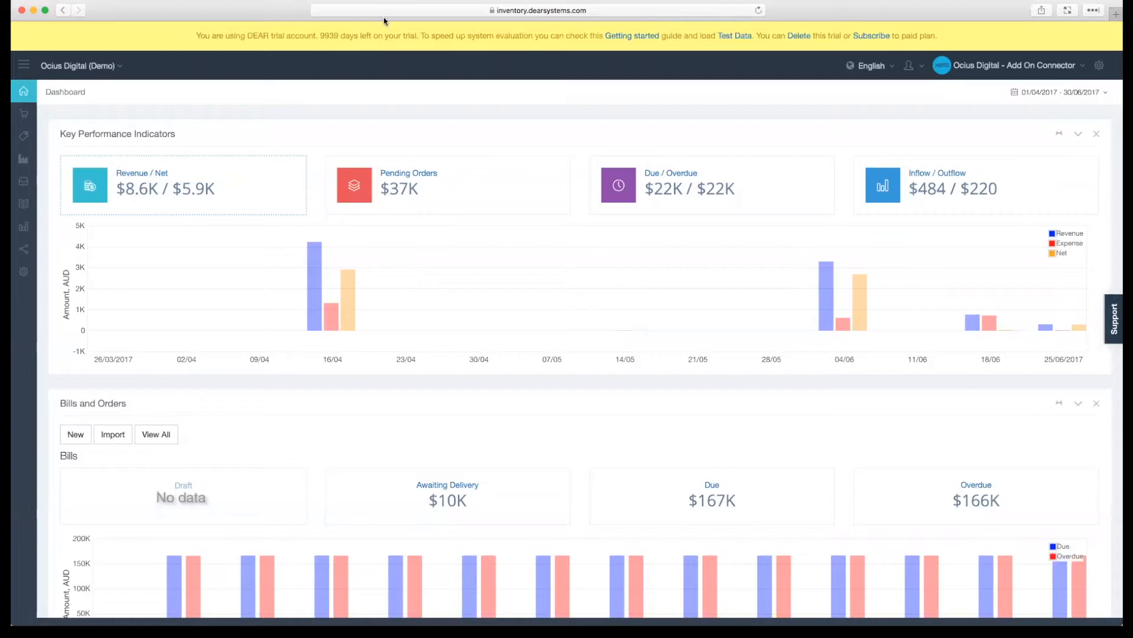
- View the Pending Orders chart and the Due / Overdue chart among the key performance indicators
click(449, 194)
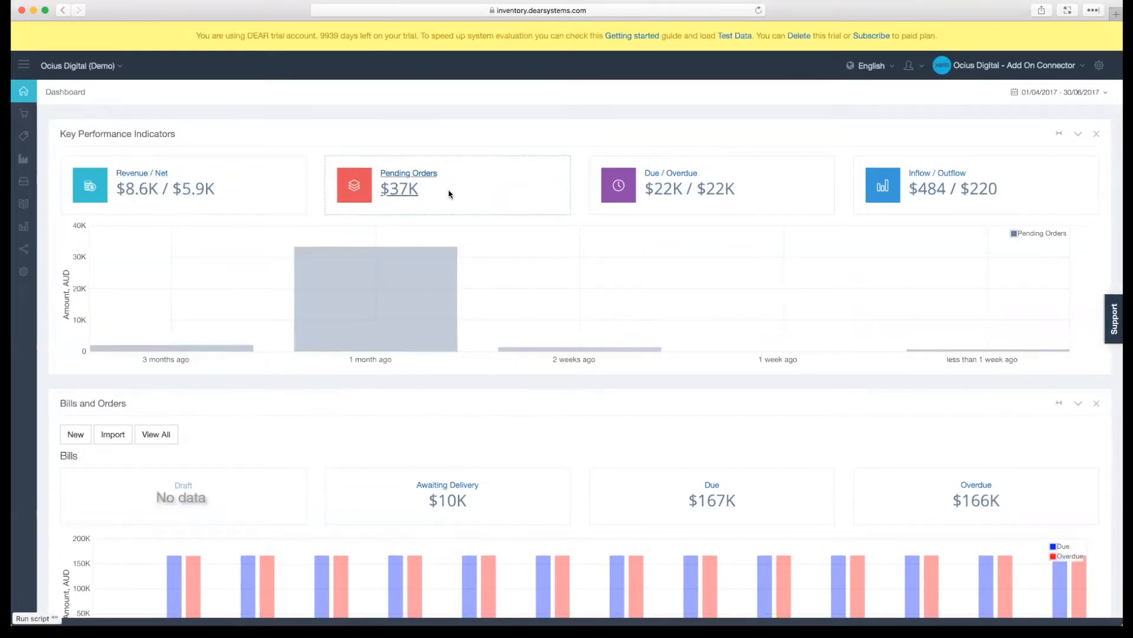
click(778, 194)
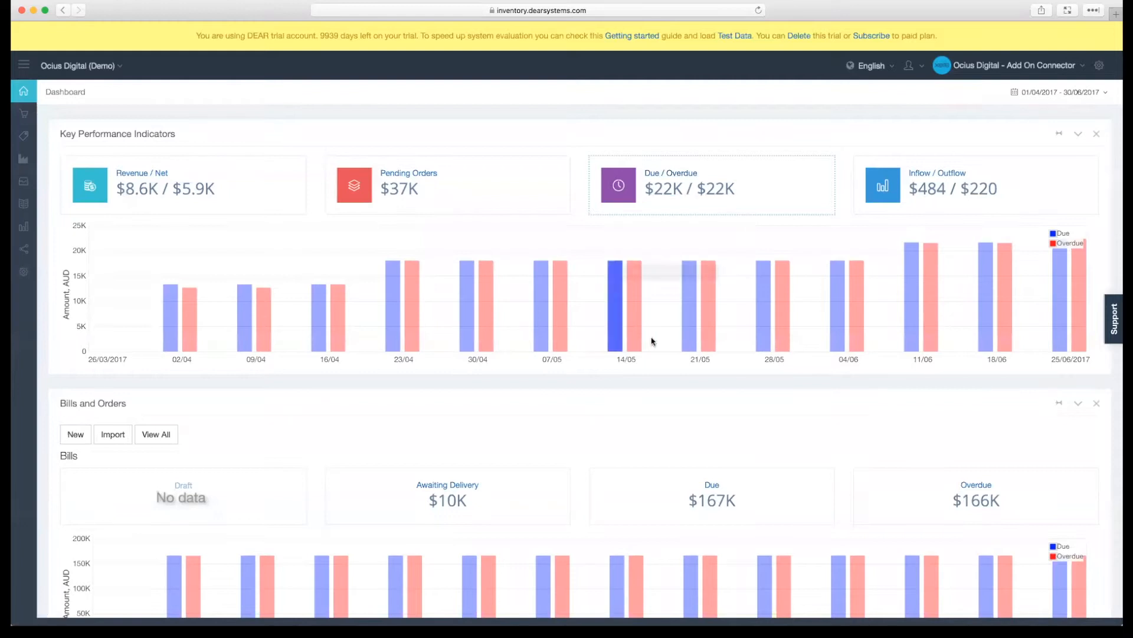
mouse_move(708, 324)
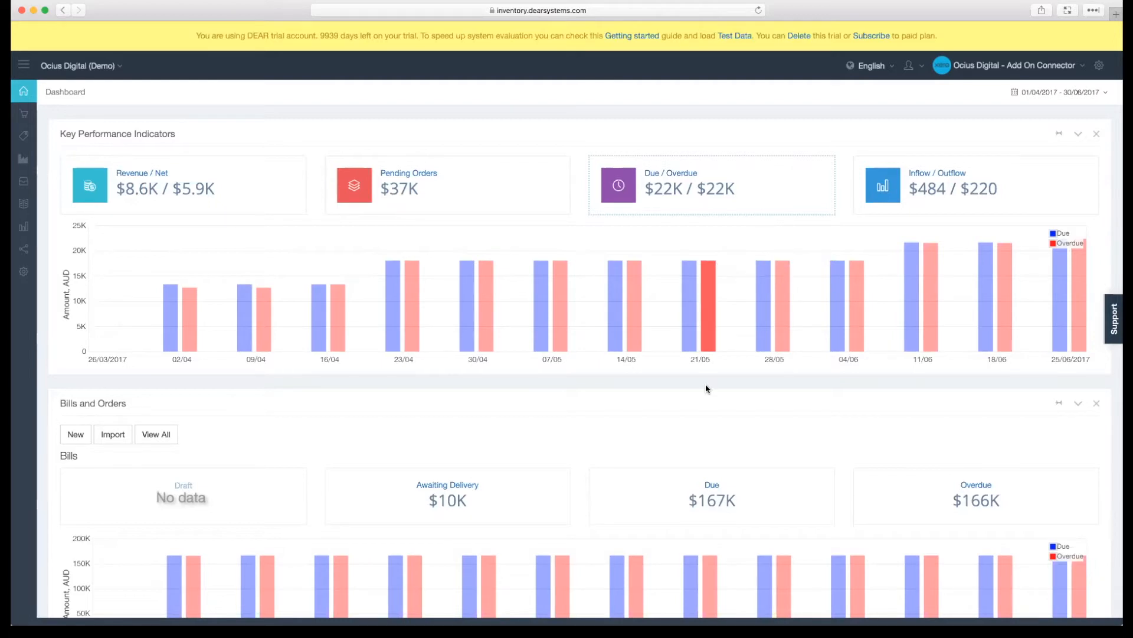
- Open the purchases behind the Awaiting Delivery figure in the Bills and Orders section
scroll(706, 384, down, 3)
scroll(706, 383, down, 1)
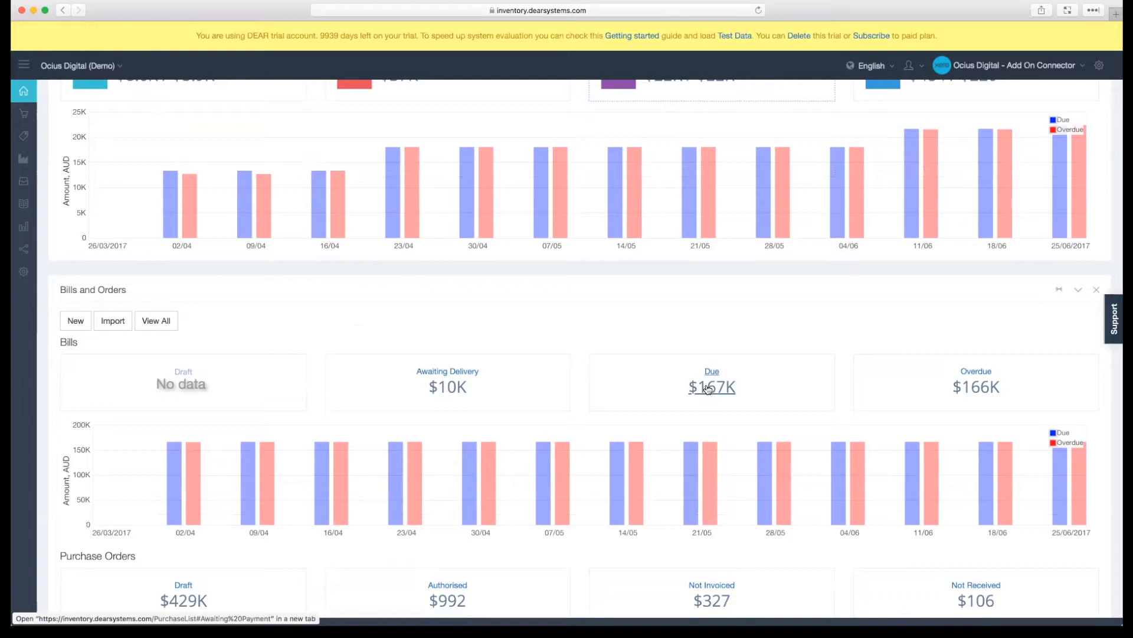
scroll(708, 389, down, 1)
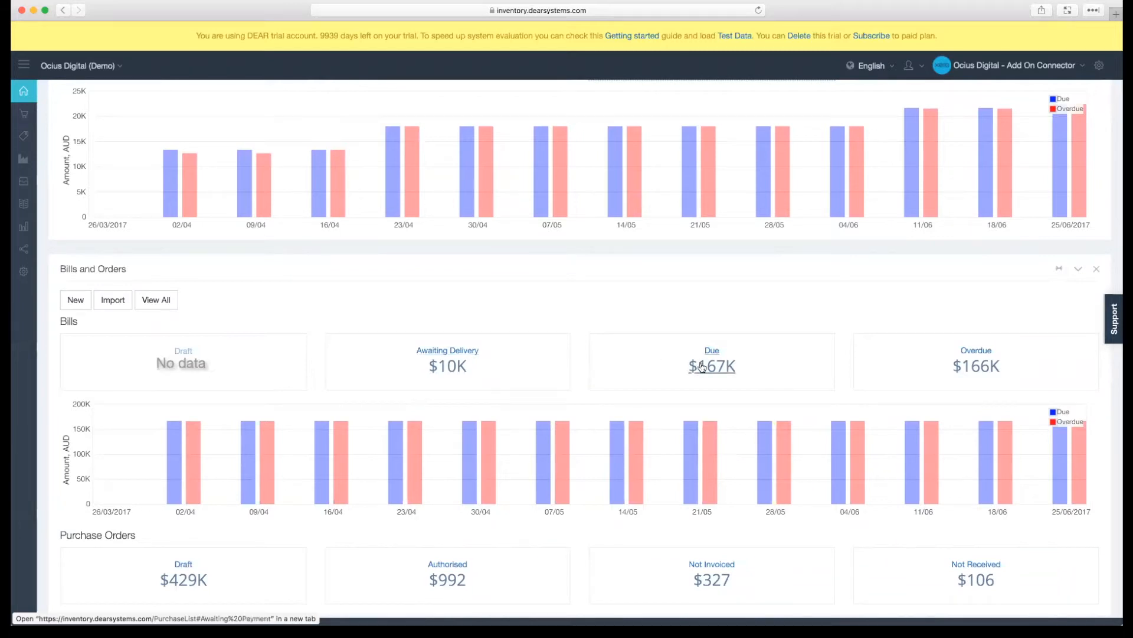
mouse_move(695, 439)
super+click(462, 367)
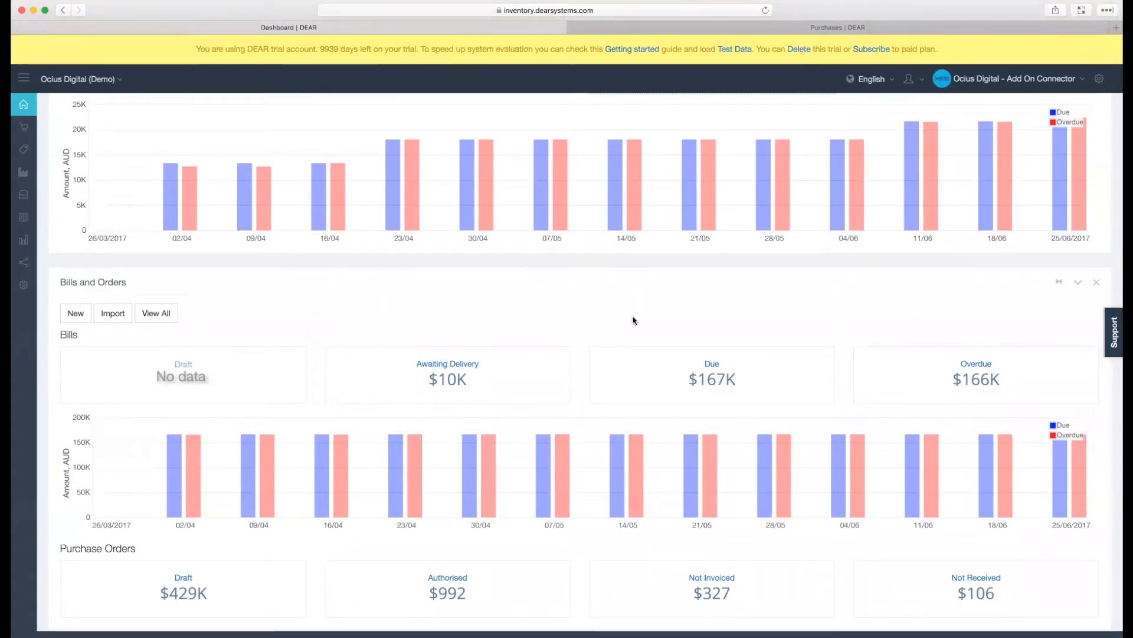
- Review the Product Overview section by worst selling products, by brand and by region
scroll(633, 321, down, 5)
scroll(633, 320, down, 5)
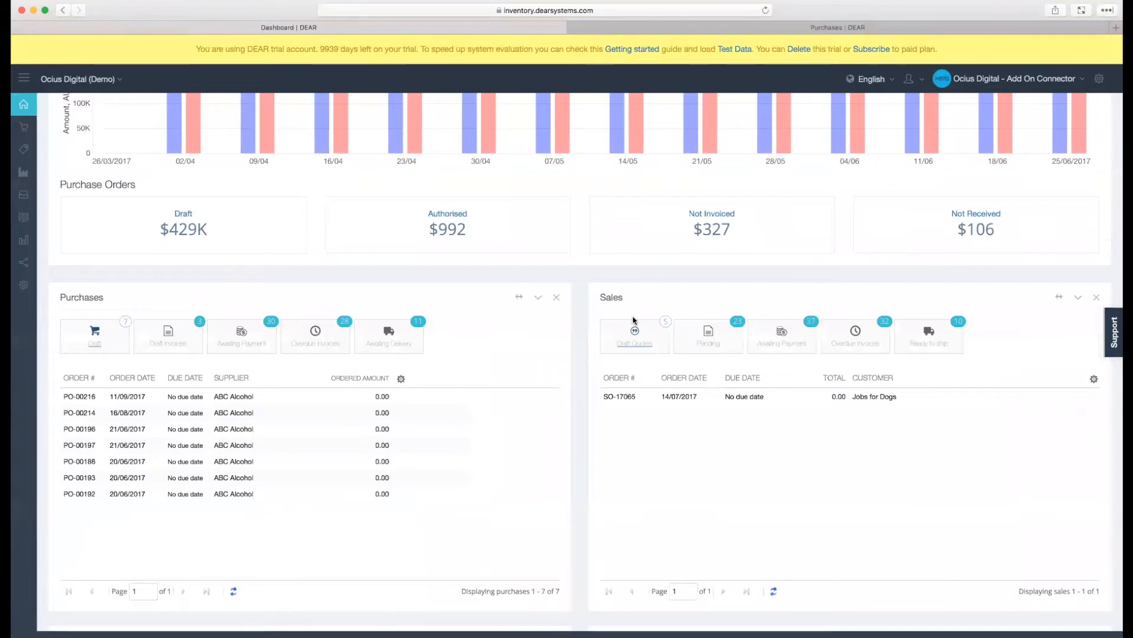
scroll(633, 320, down, 5)
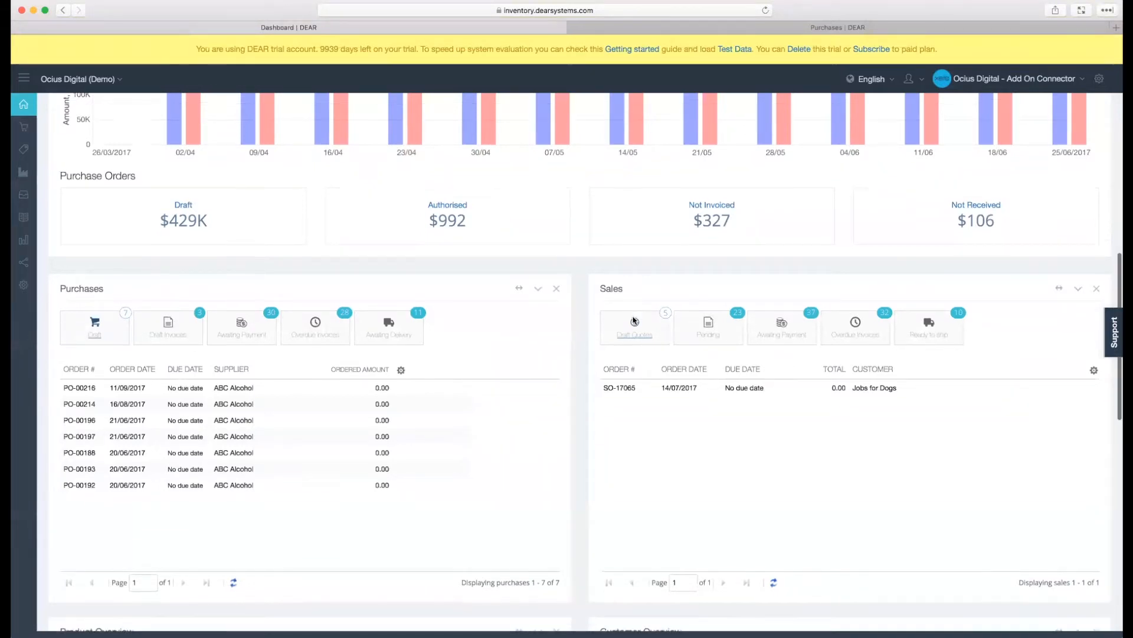
scroll(633, 320, down, 5)
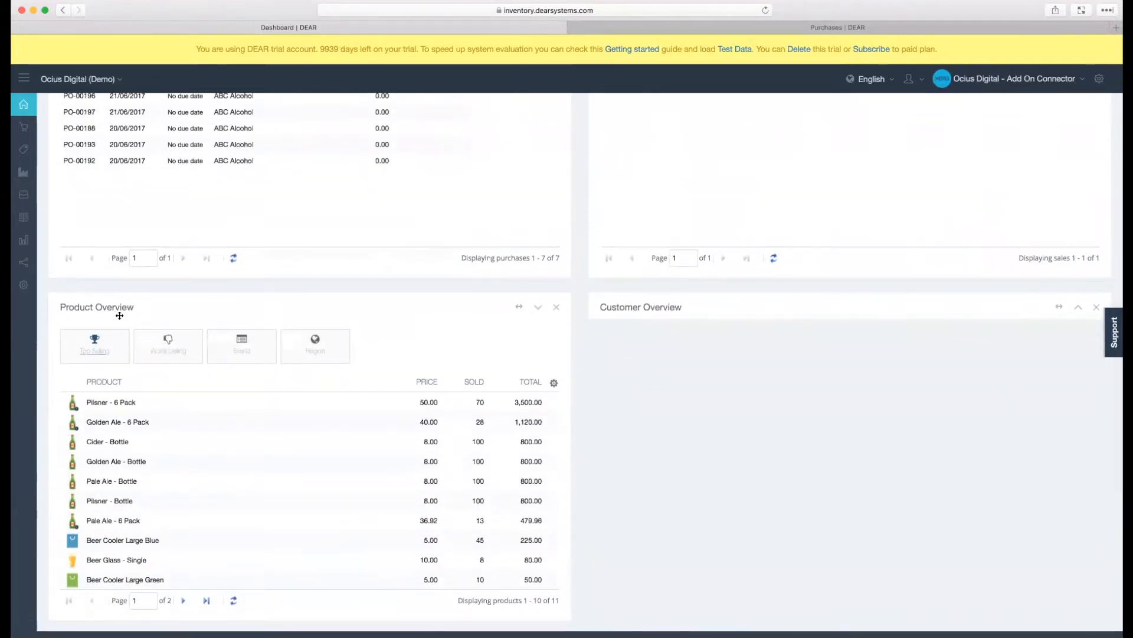
scroll(131, 312, down, 1)
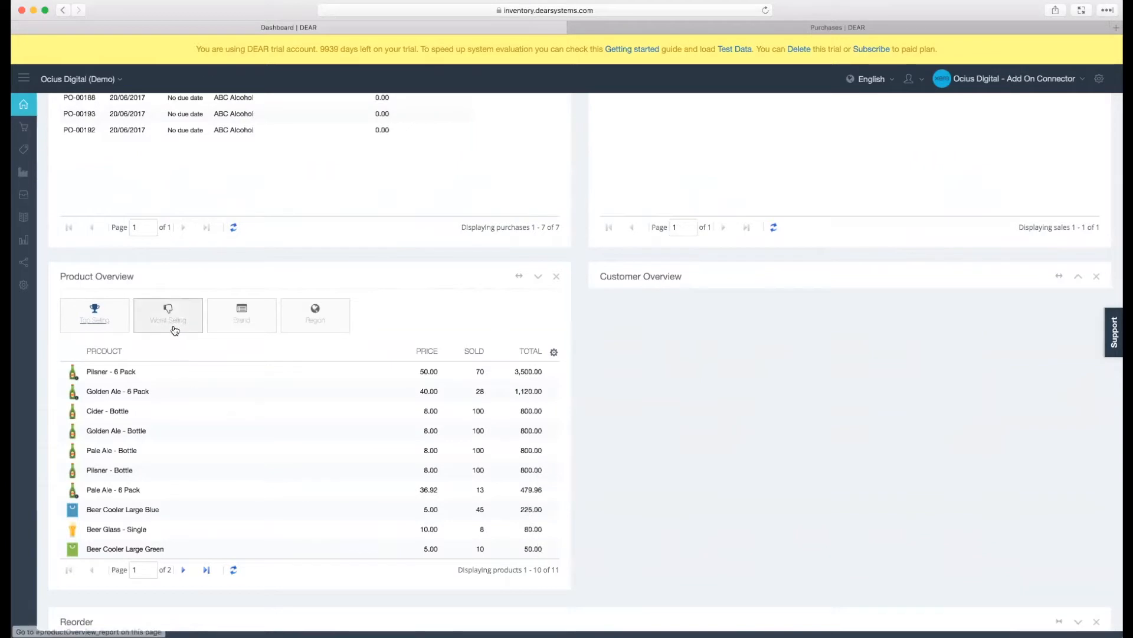
click(175, 328)
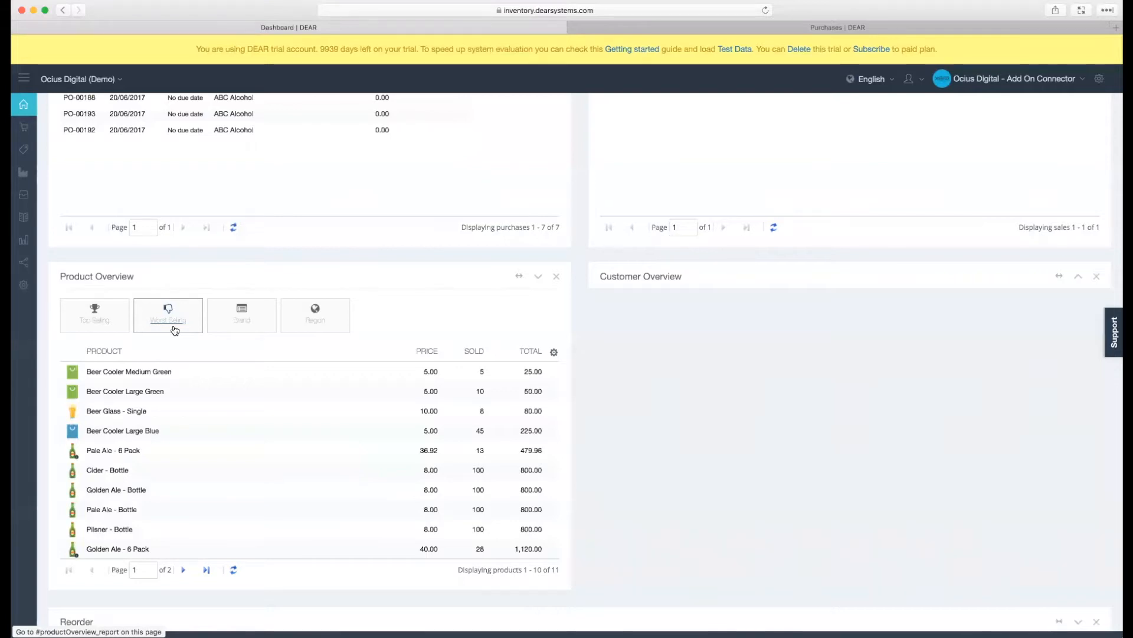
click(241, 317)
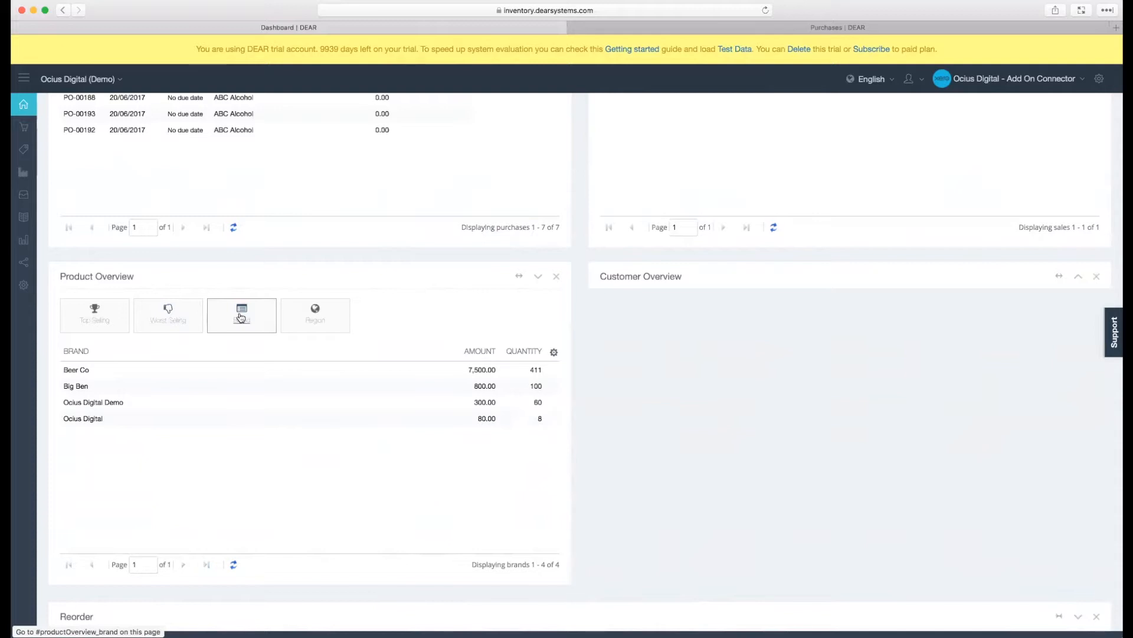
click(346, 326)
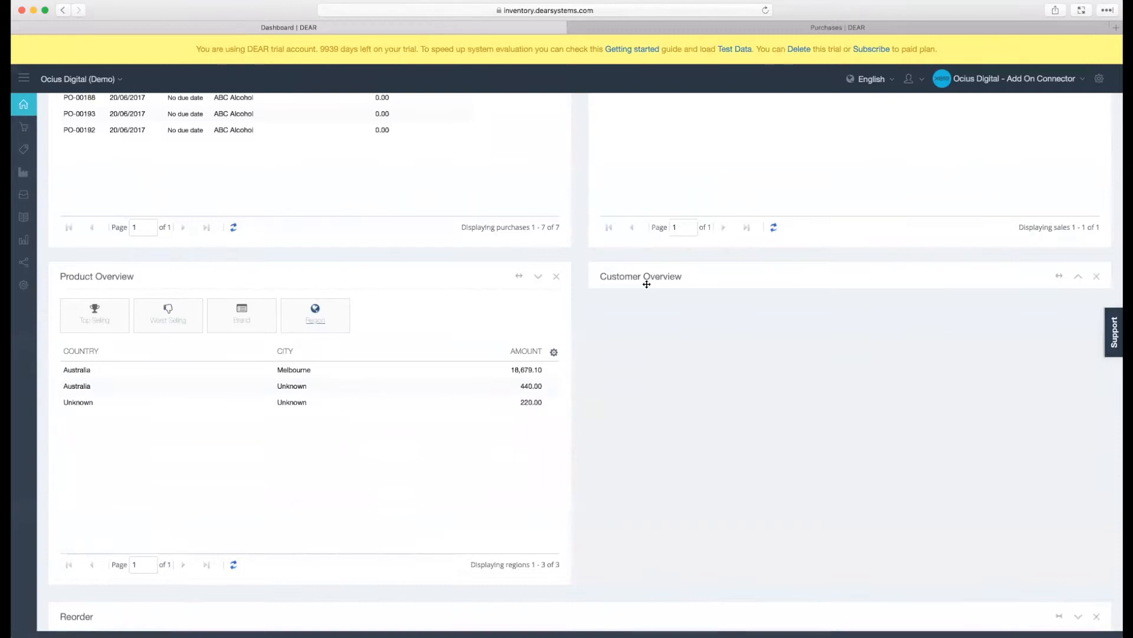
- Expand the Customer Overview section and view its top customers and the second page of customers with no buys yet
click(1079, 278)
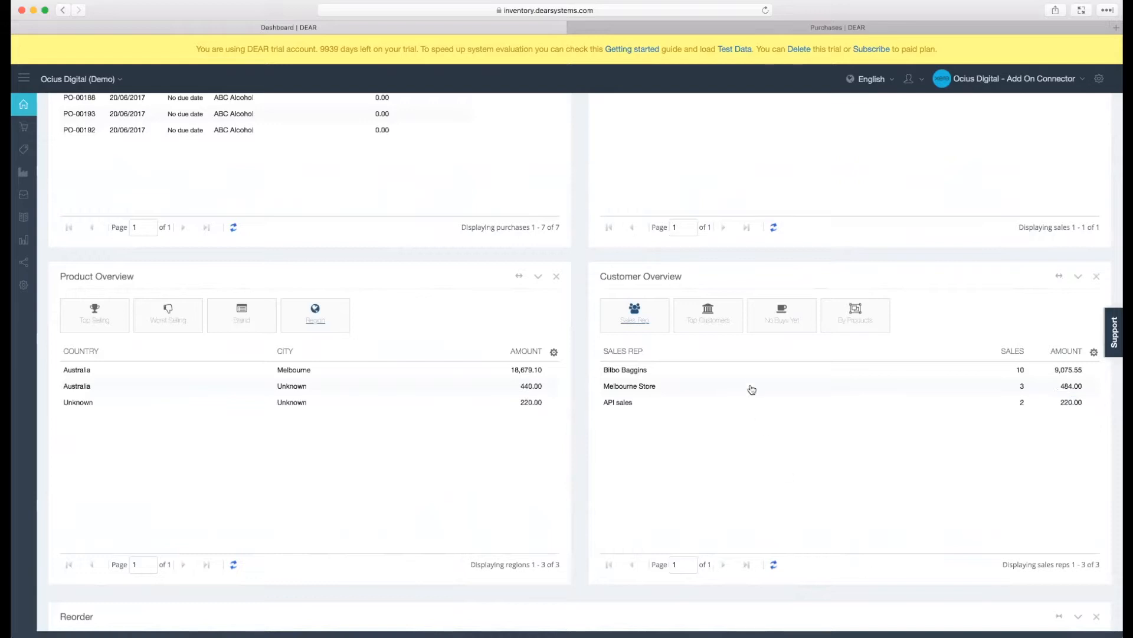
click(706, 328)
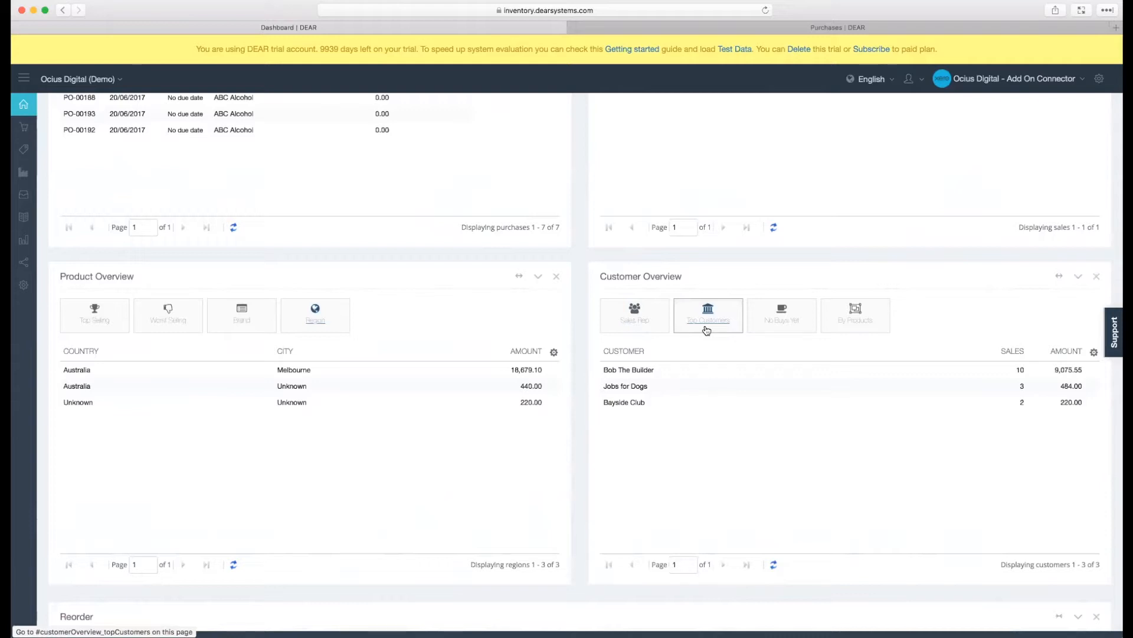
click(766, 328)
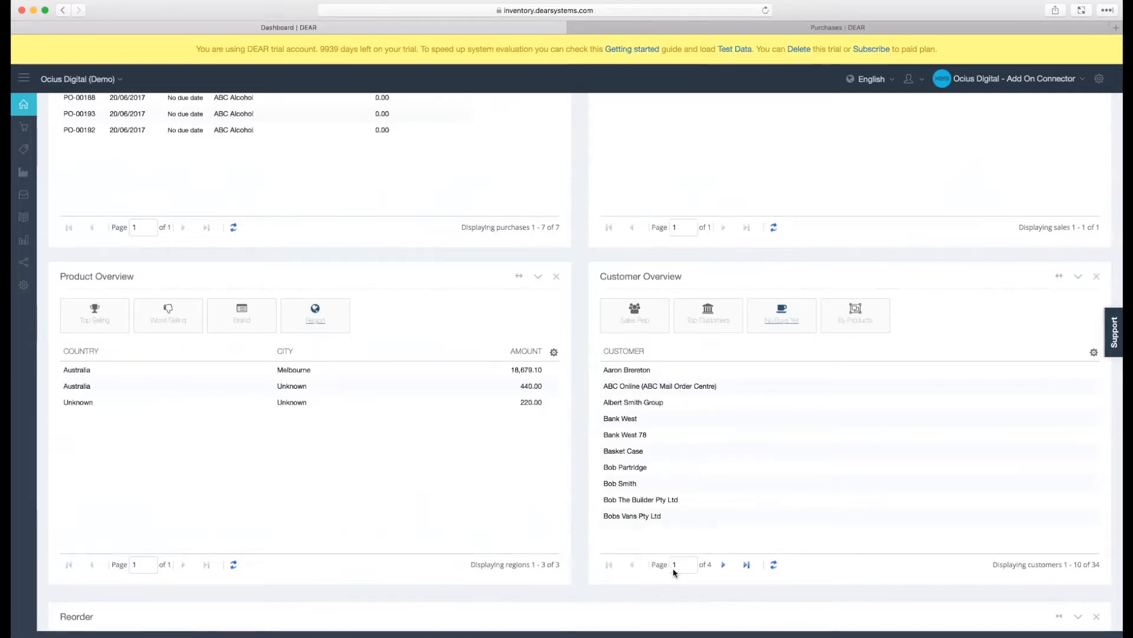
click(724, 565)
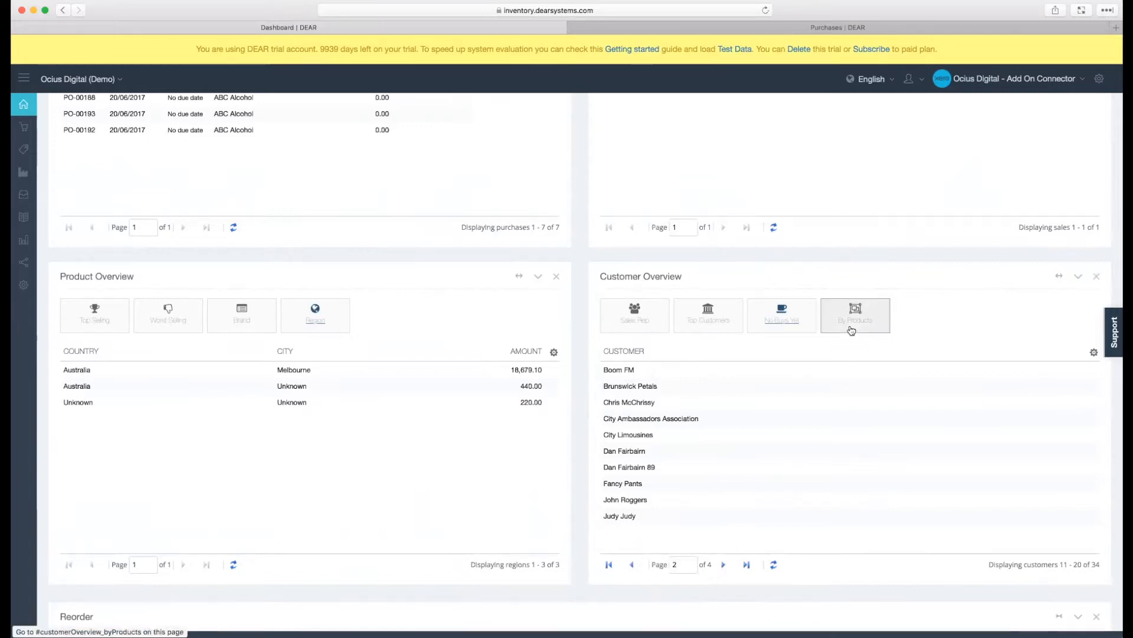
- Show the Customer Overview by products, with Pale Ale - 6 Pack as the product
click(851, 330)
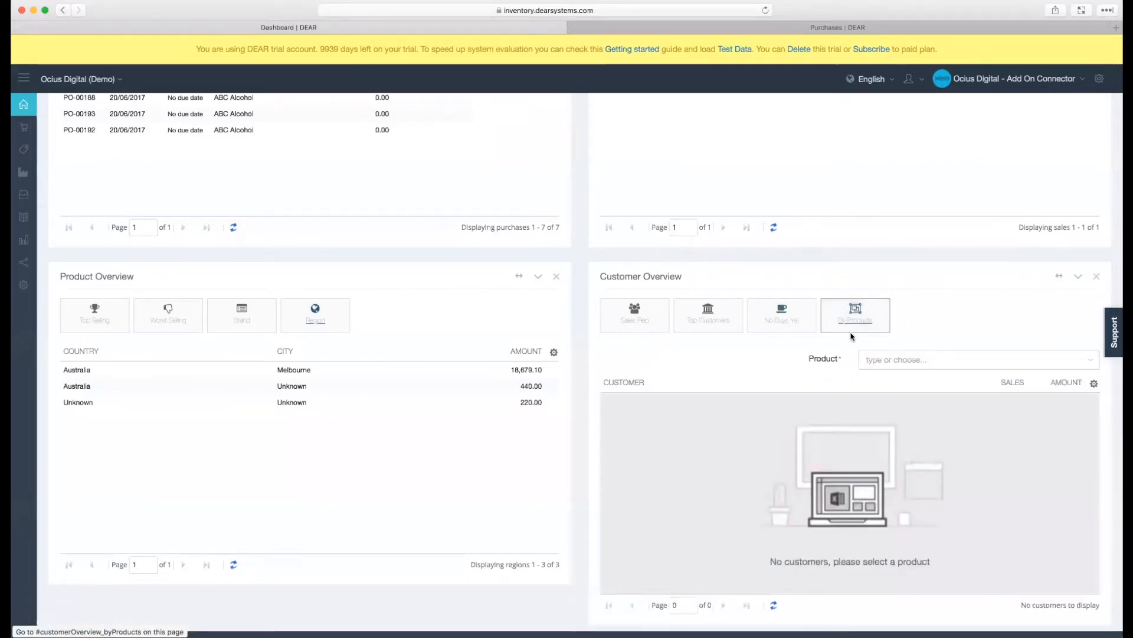
click(881, 362)
text(PALE A)
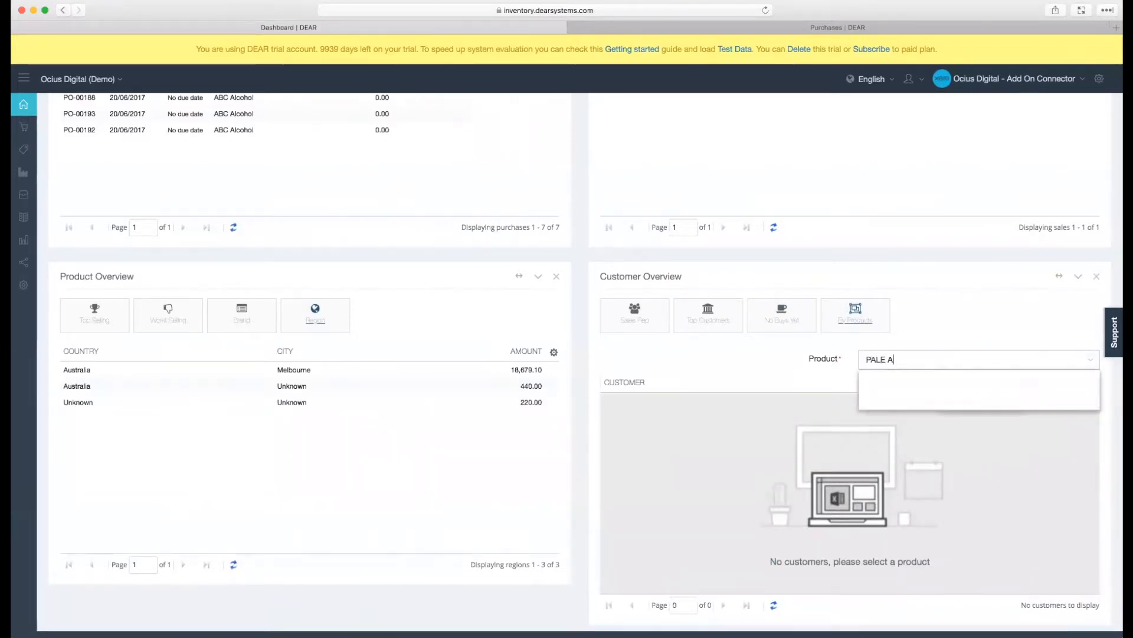
click(898, 380)
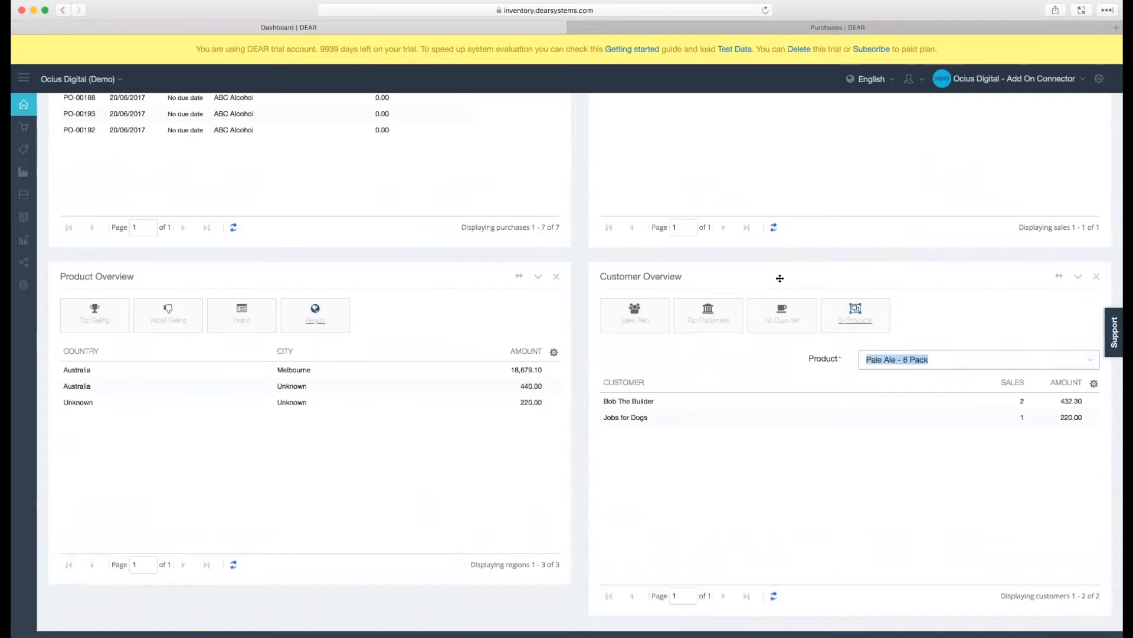
- Move the Customer Overview section to the place of Product Overview and widen it to the full dashboard width
drag(768, 277, 242, 333)
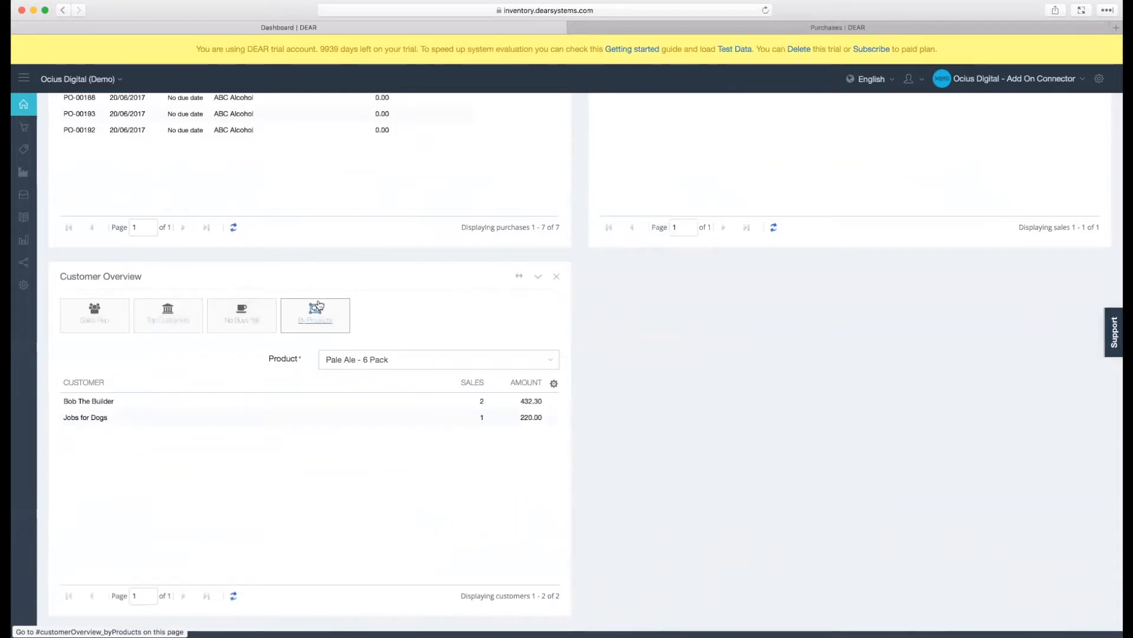
click(519, 277)
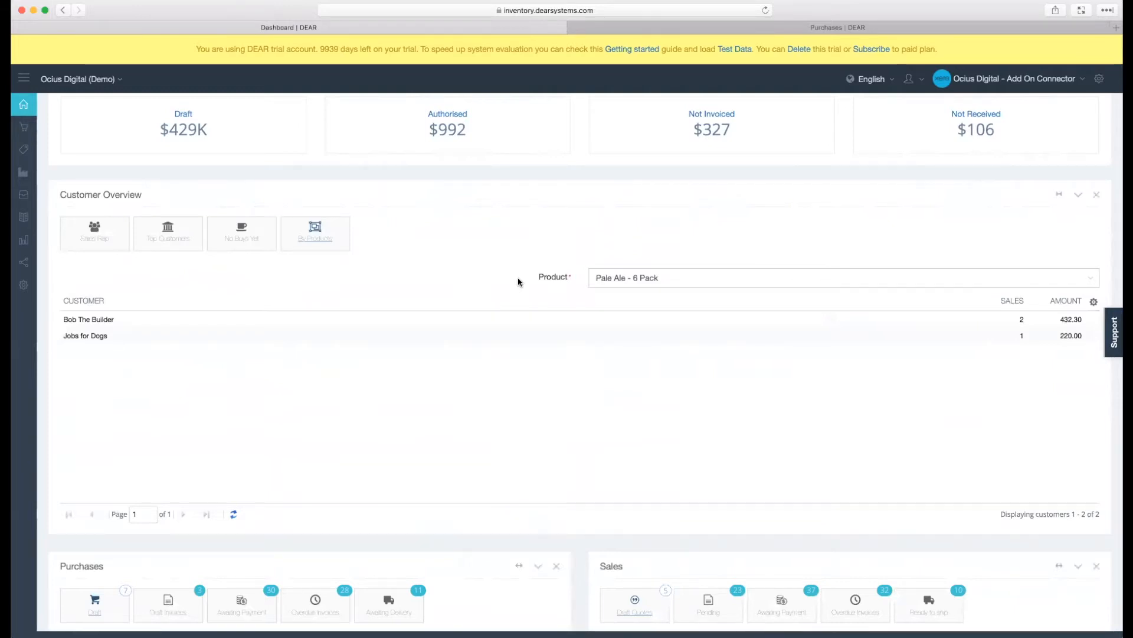
- Remove the Product Overview section from the dashboard
scroll(518, 280, down, 5)
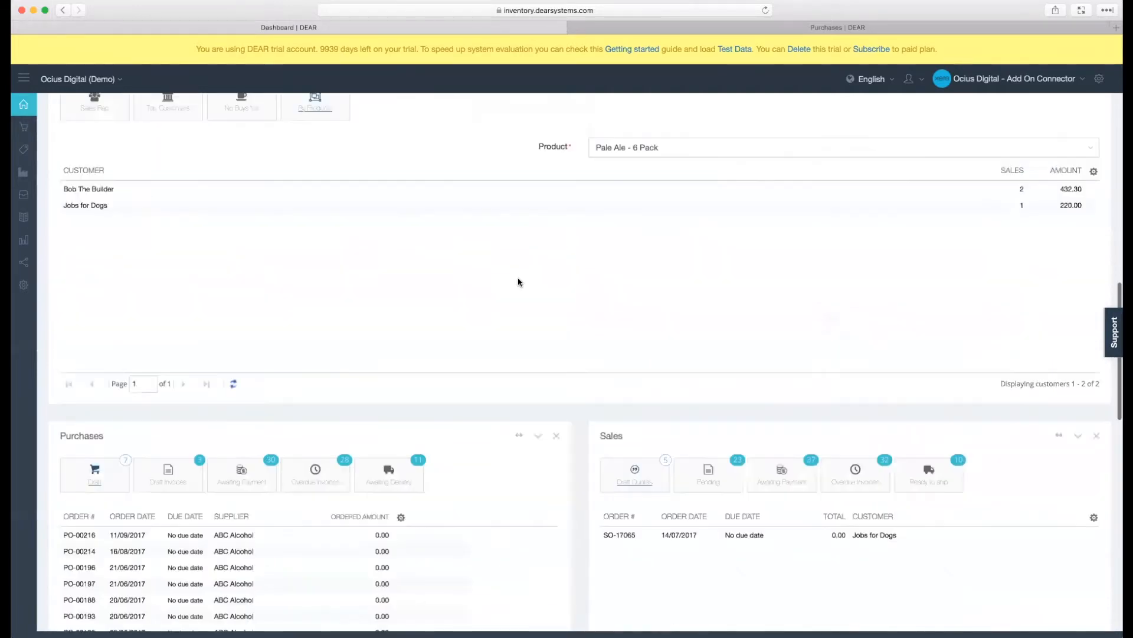
scroll(519, 281, down, 3)
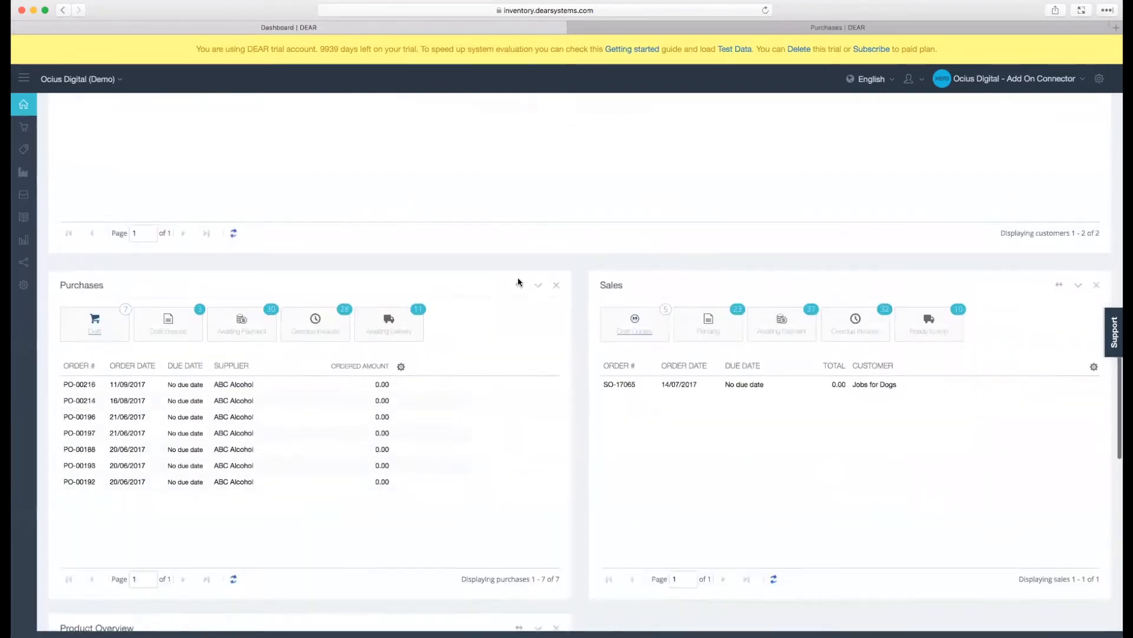
scroll(519, 281, down, 4)
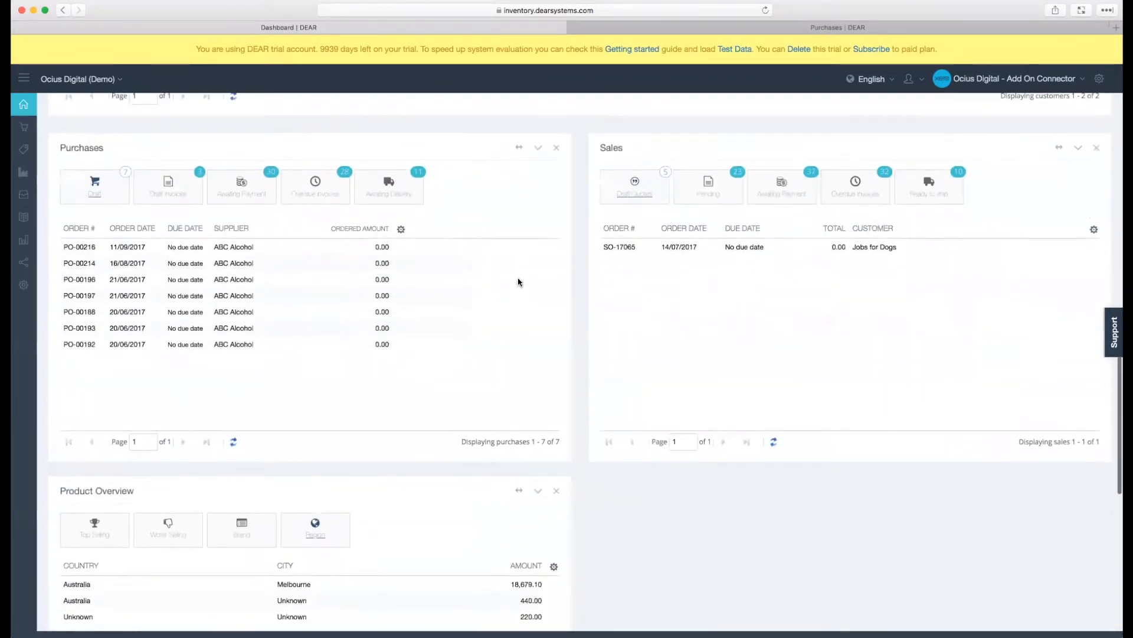
scroll(518, 282, down, 1)
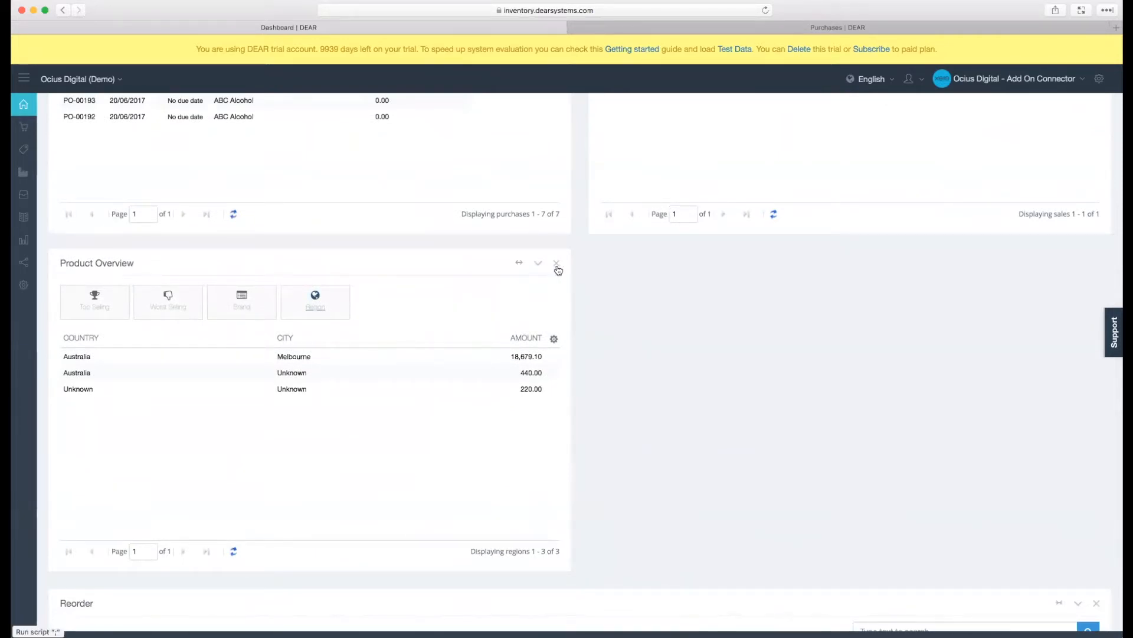
click(556, 264)
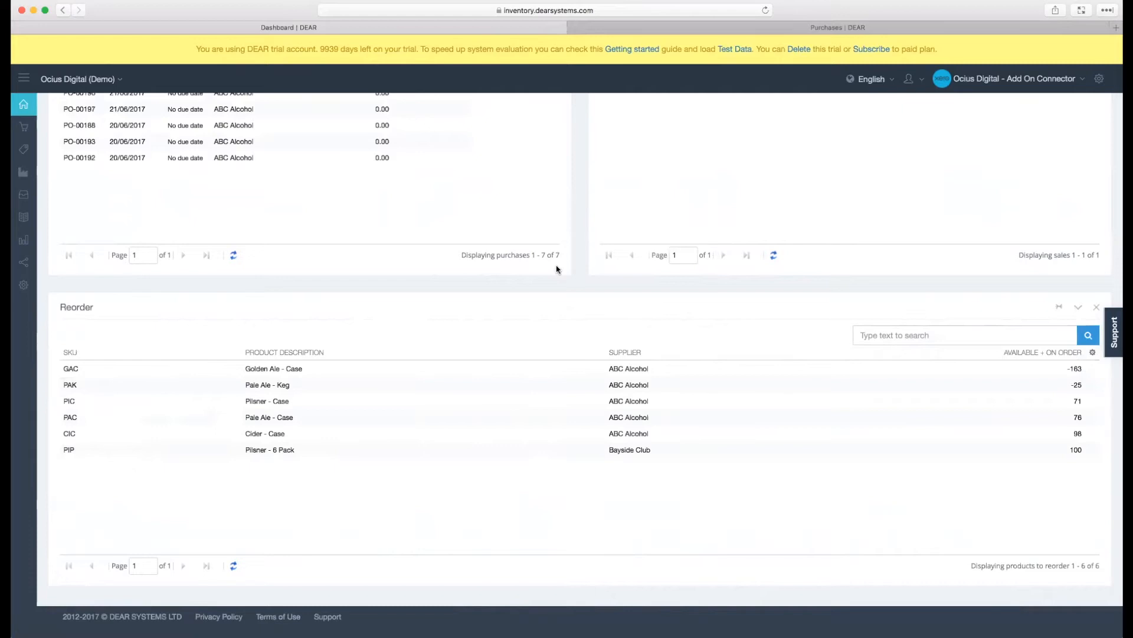
- Set the dashboard's date range to This Month and apply it
scroll(557, 269, up, 7)
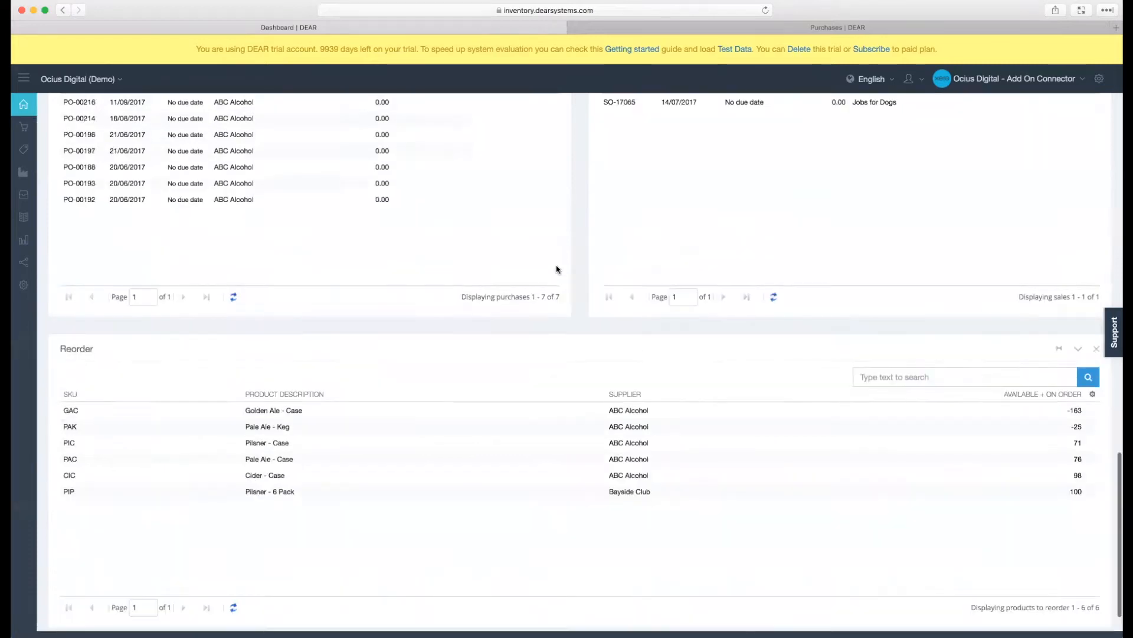
scroll(557, 269, up, 10)
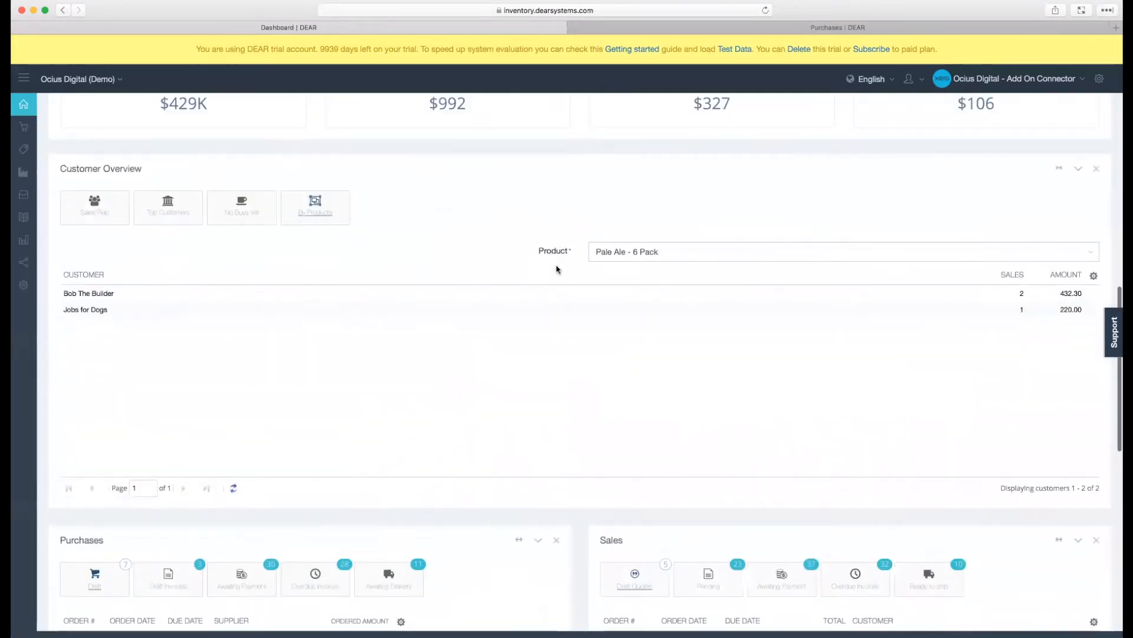
scroll(558, 271, up, 4)
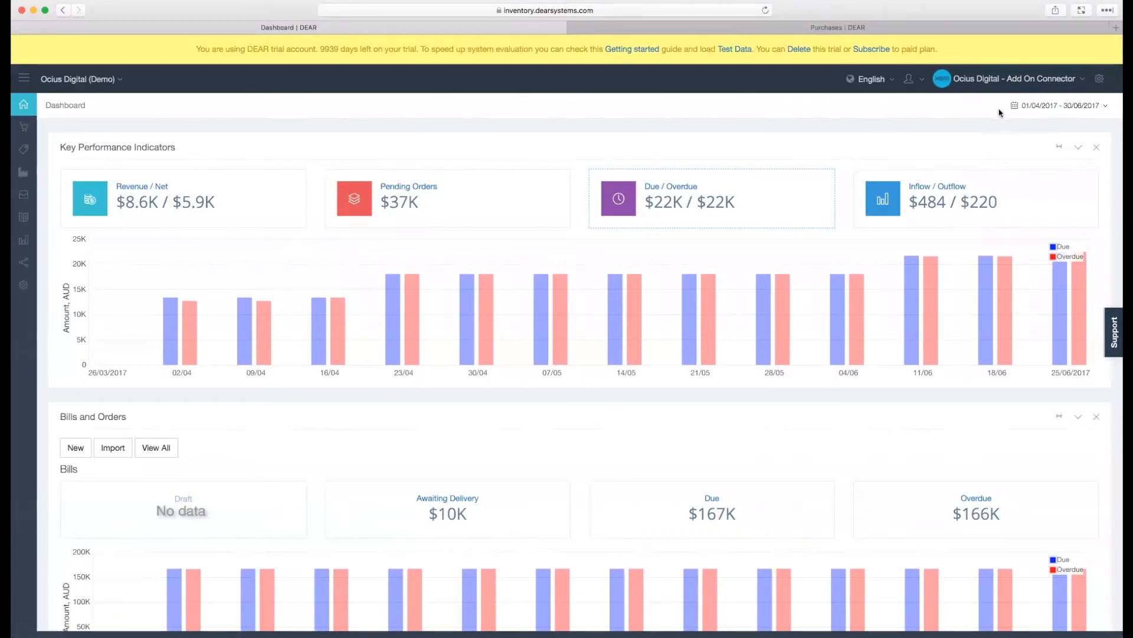
click(1033, 109)
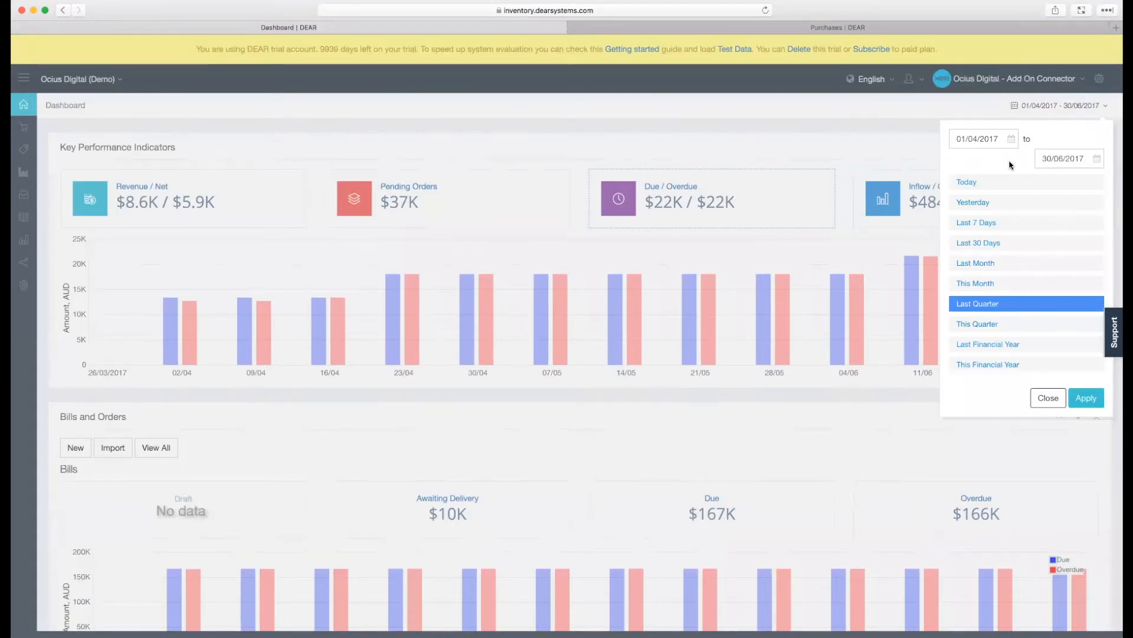
click(1004, 284)
click(1080, 397)
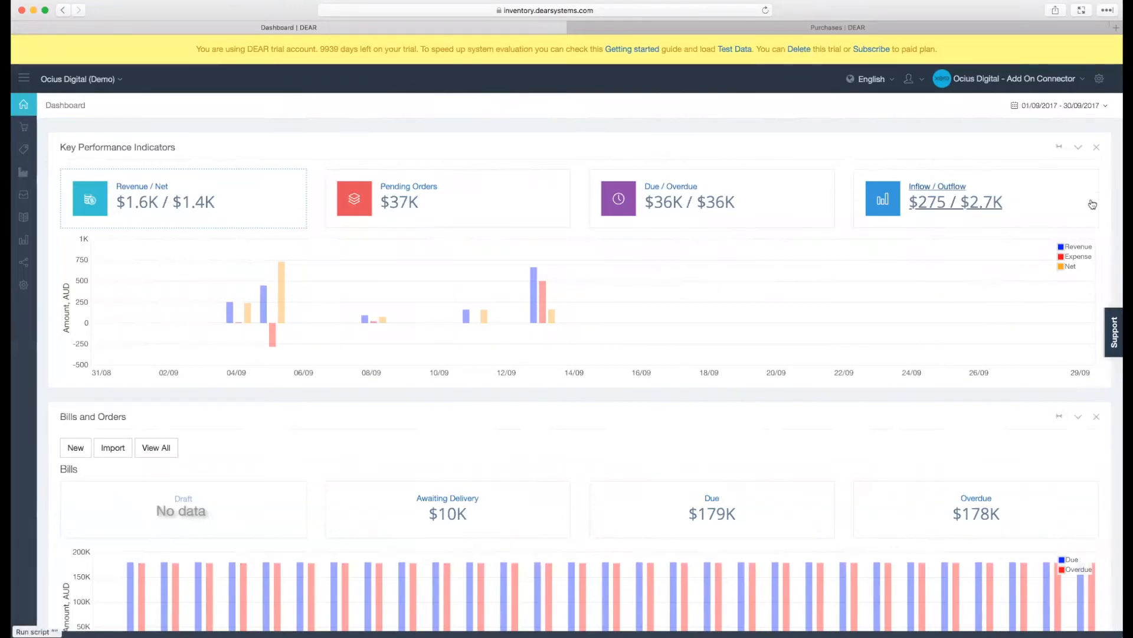
- Try the white theme color in the site customization settings, and restore the dark navy theme
click(1100, 88)
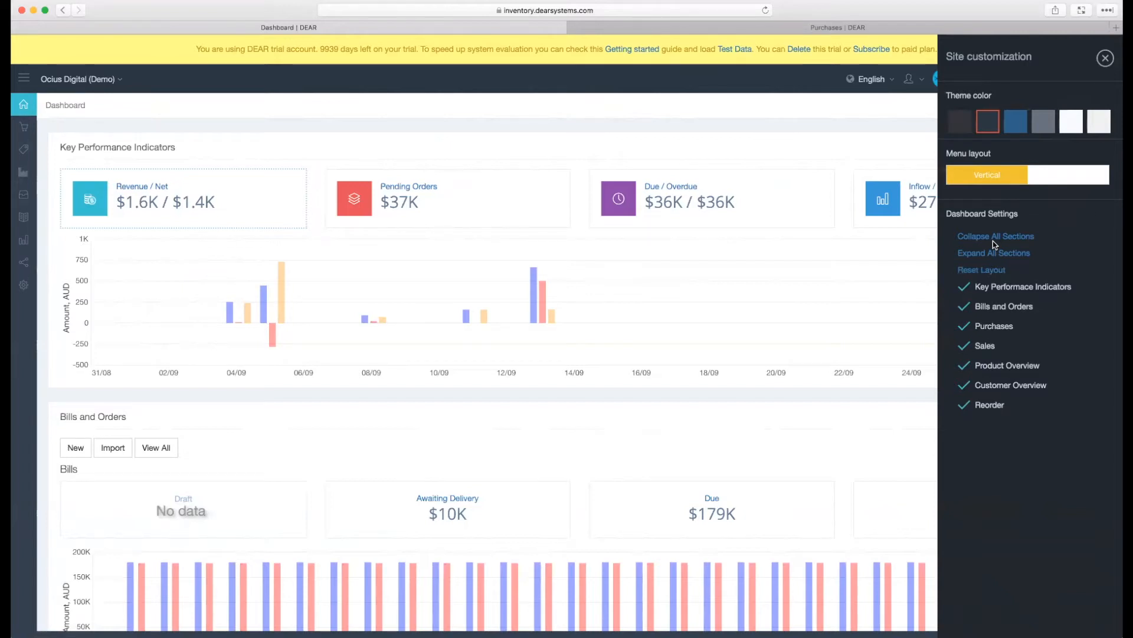
click(964, 387)
click(1072, 127)
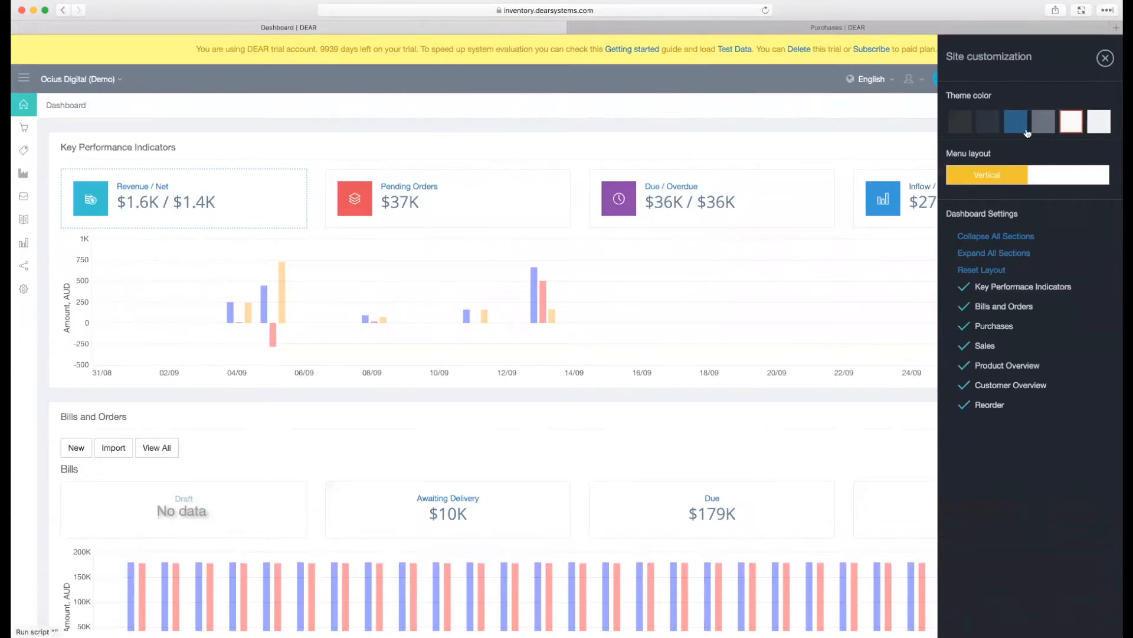
click(989, 124)
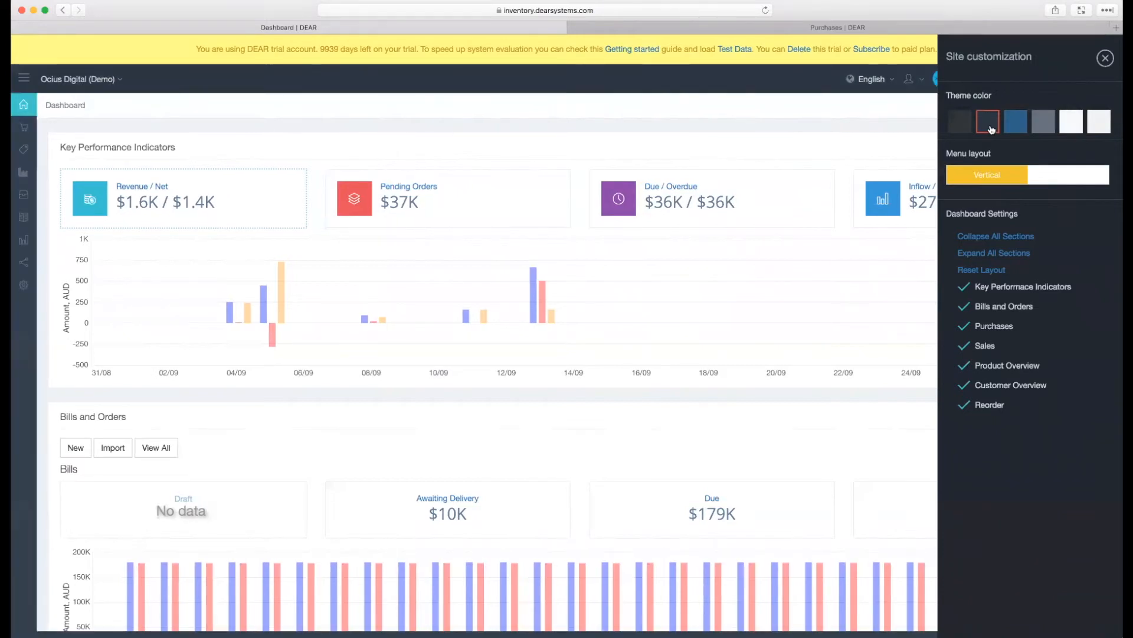
- Close the site customization settings and review the Purchase, Sale and Inventory submenus in the vertical menu
click(1104, 58)
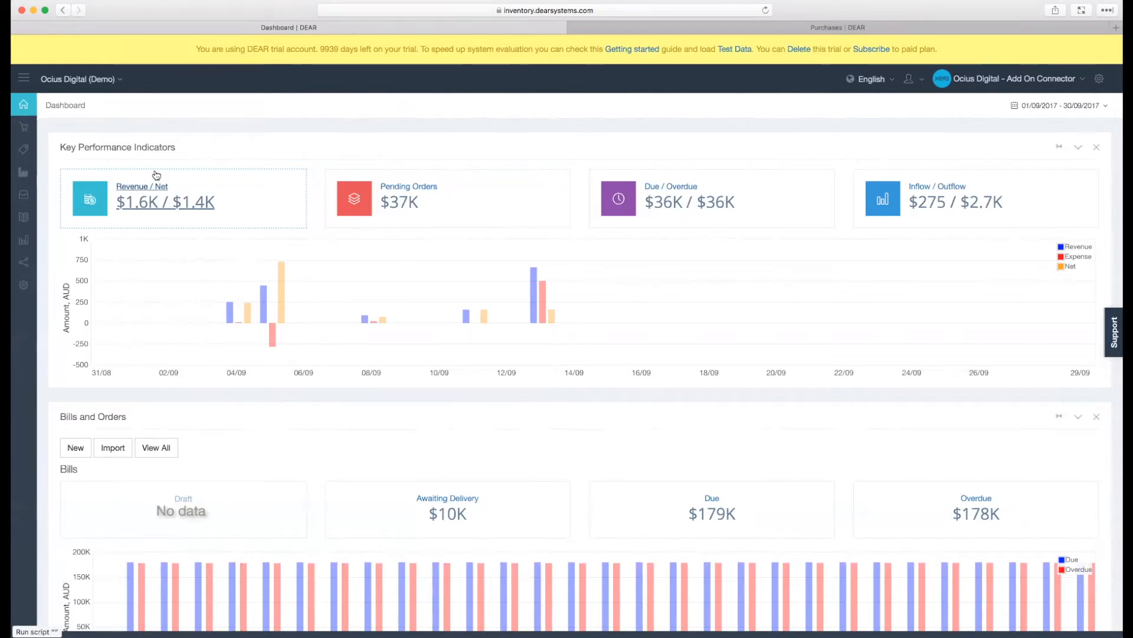
mouse_move(23, 129)
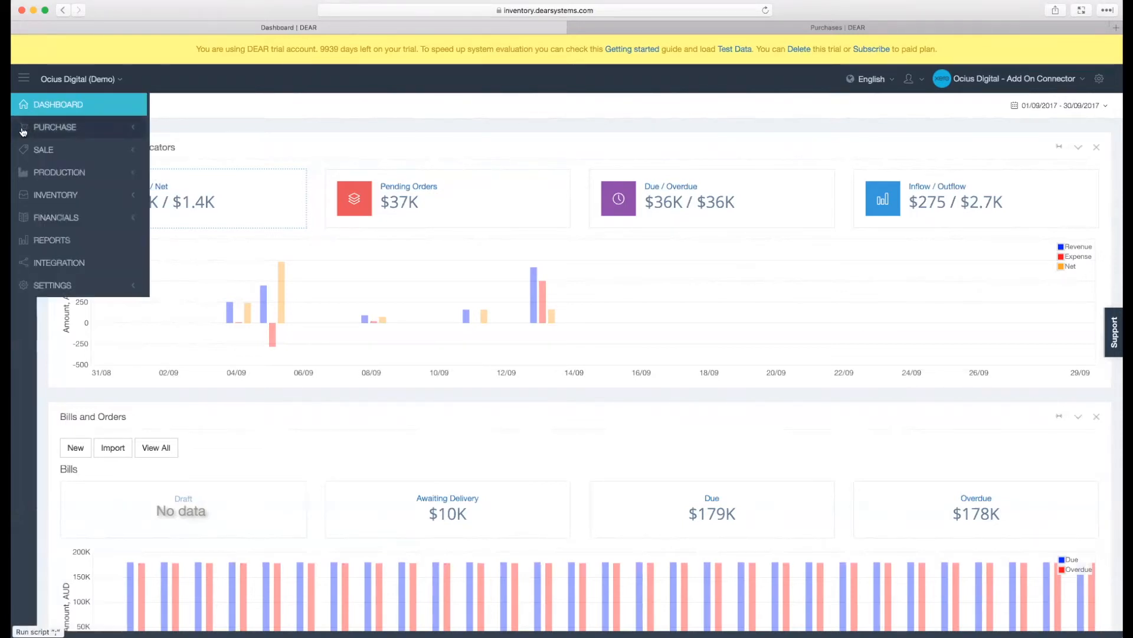
click(23, 130)
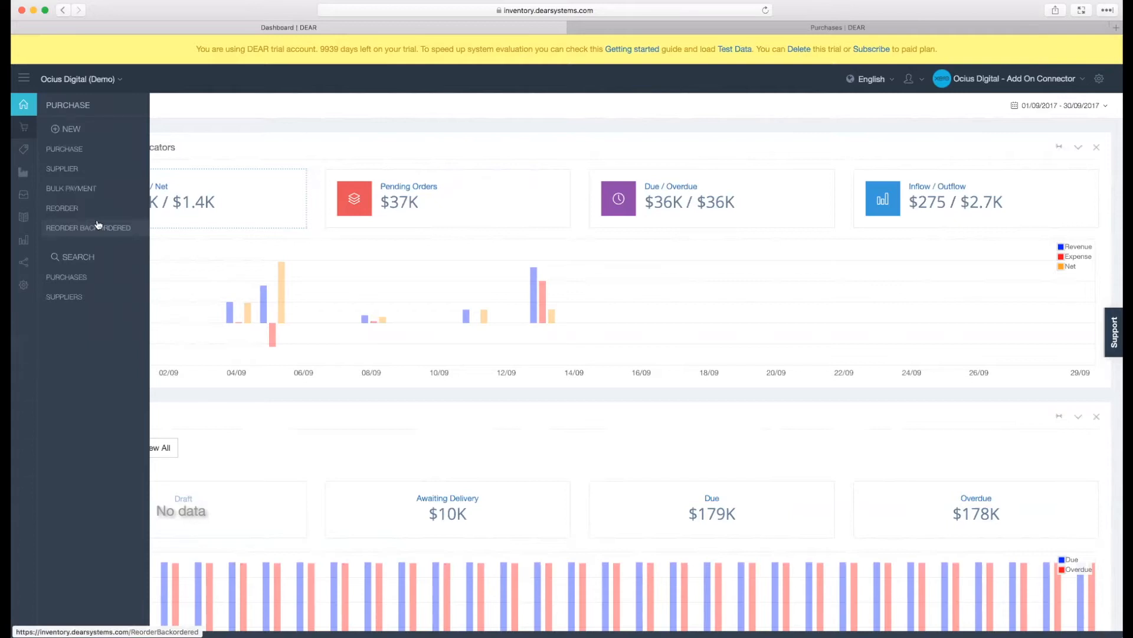
mouse_move(25, 173)
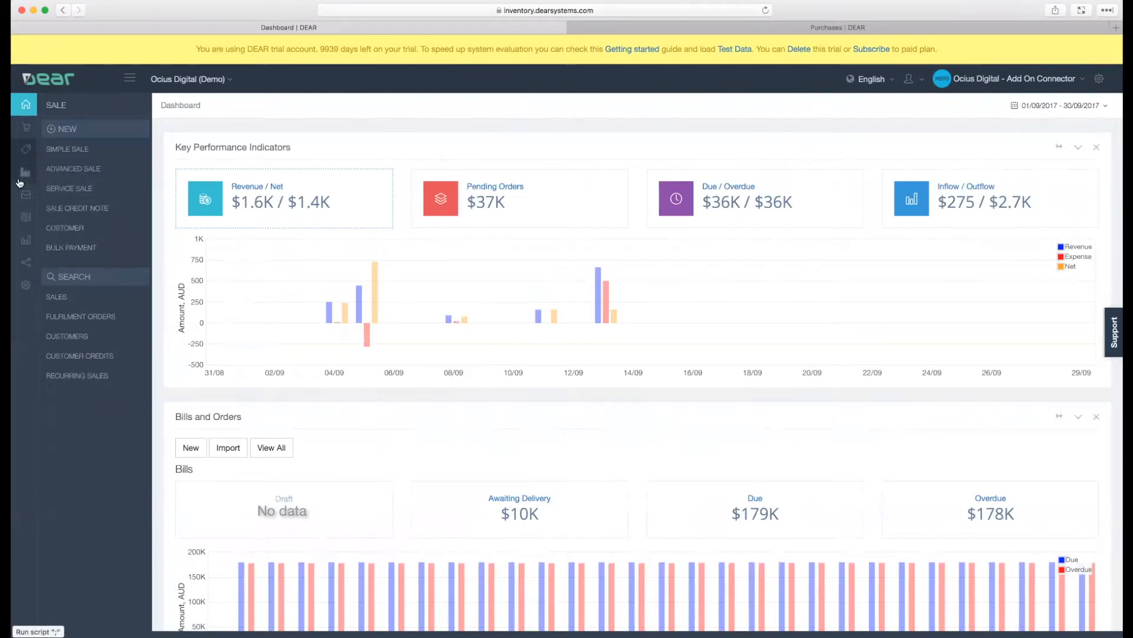
mouse_move(26, 157)
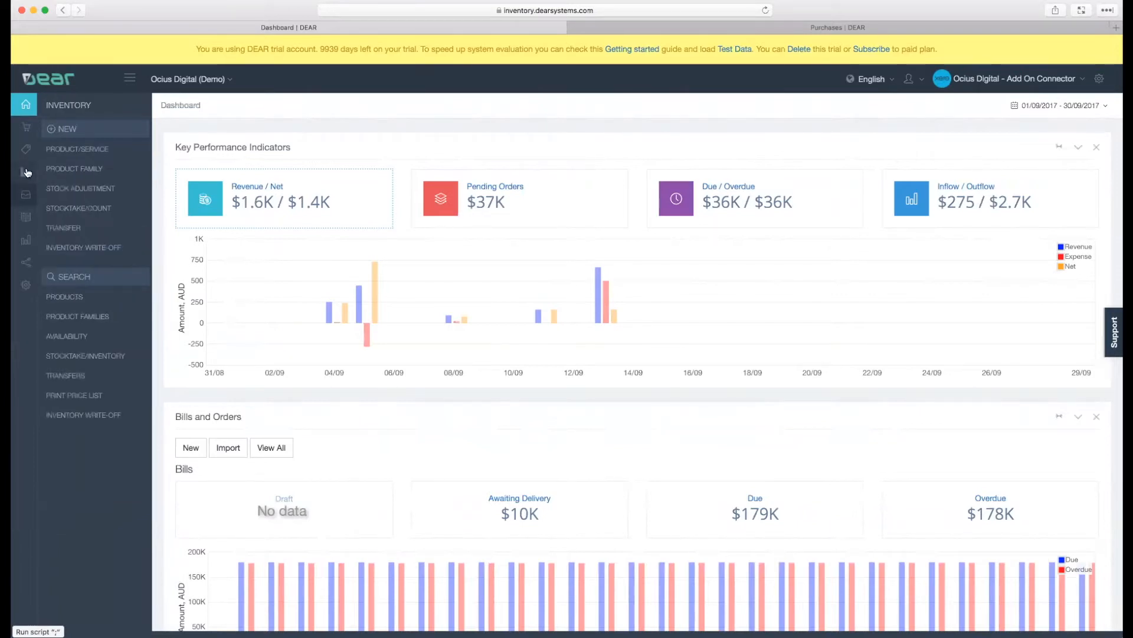
mouse_move(26, 196)
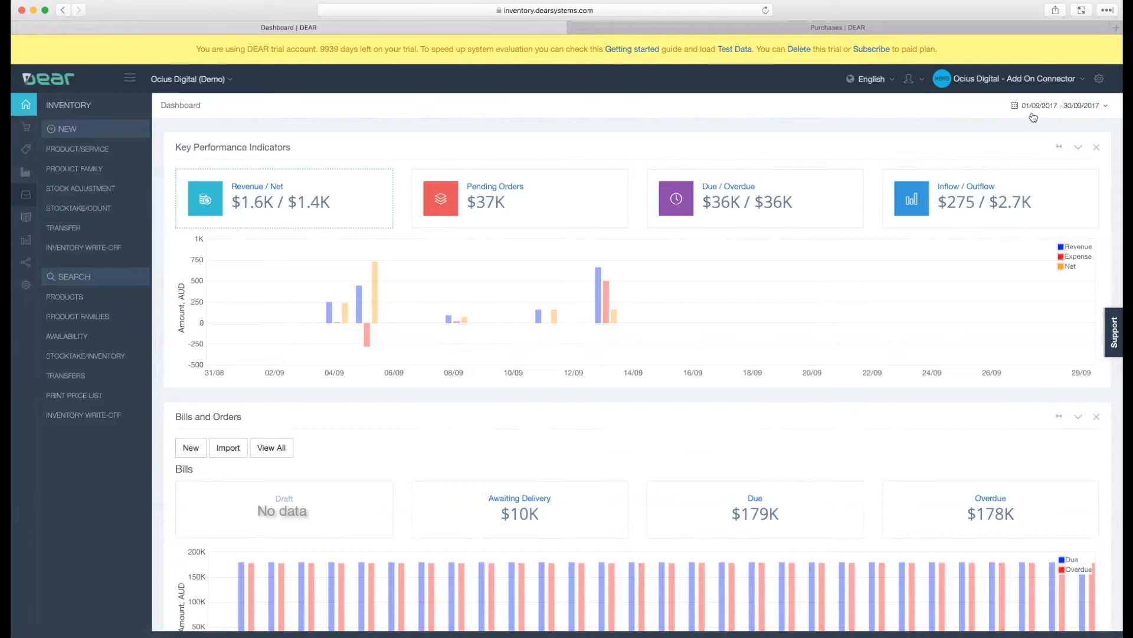
- Switch the site's menu layout to Horizontal and look through the Inventory, Production and Sale submenus
click(1099, 80)
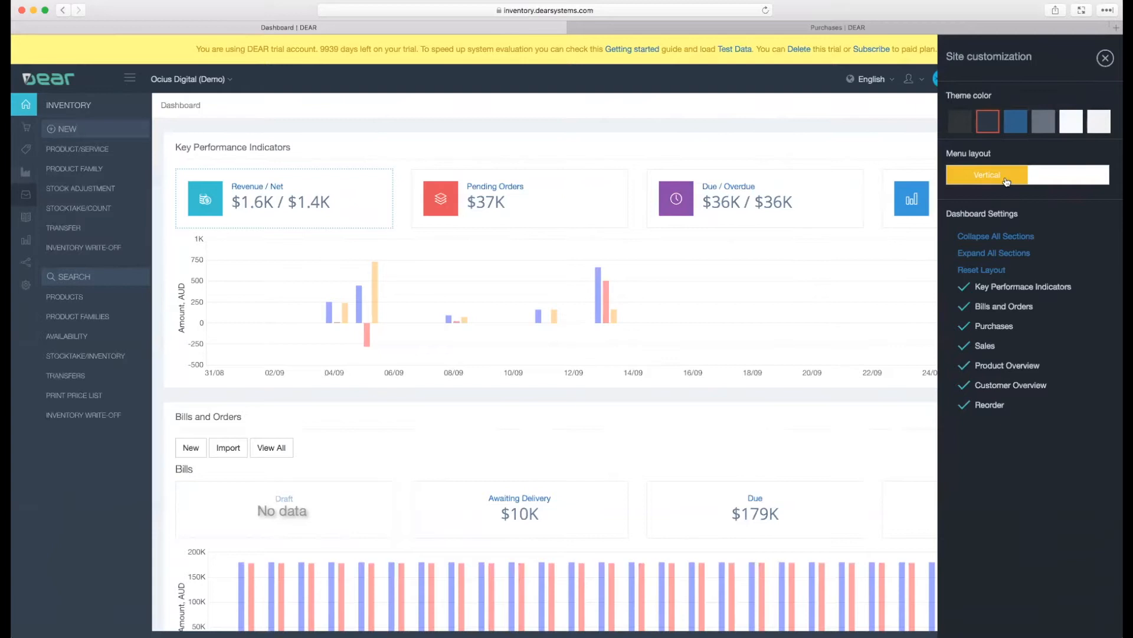
click(1042, 181)
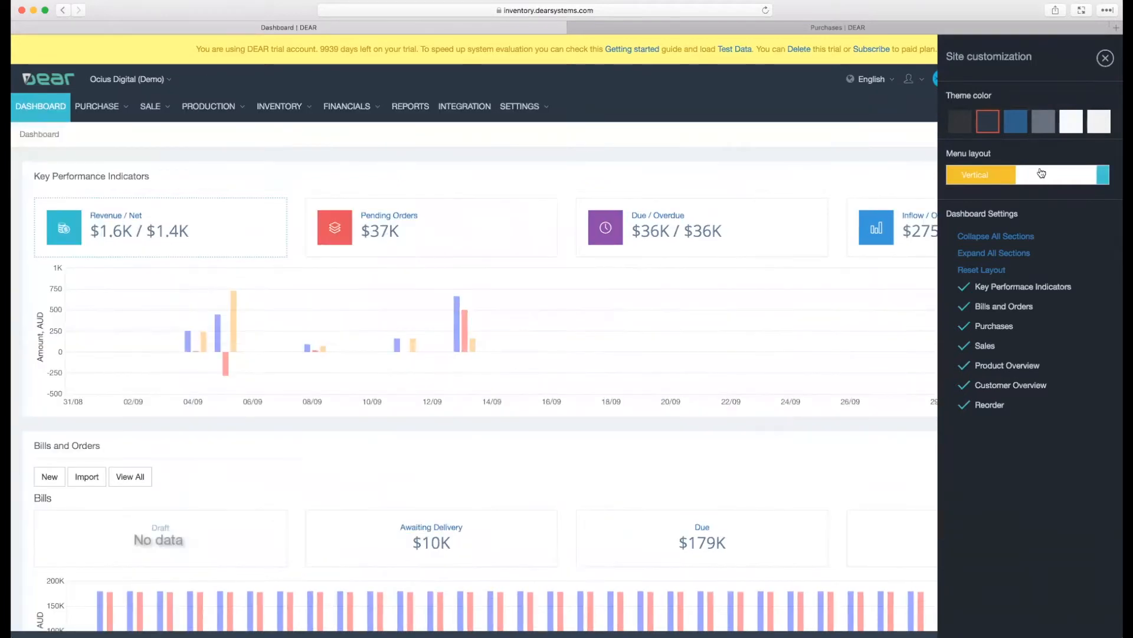
click(1106, 58)
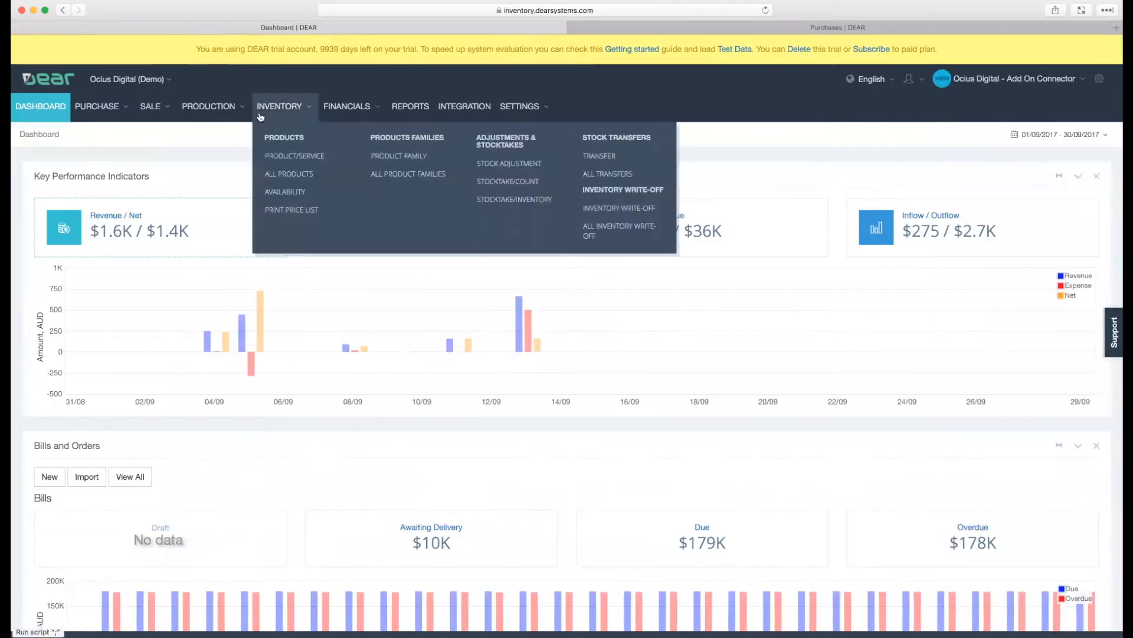
mouse_move(213, 114)
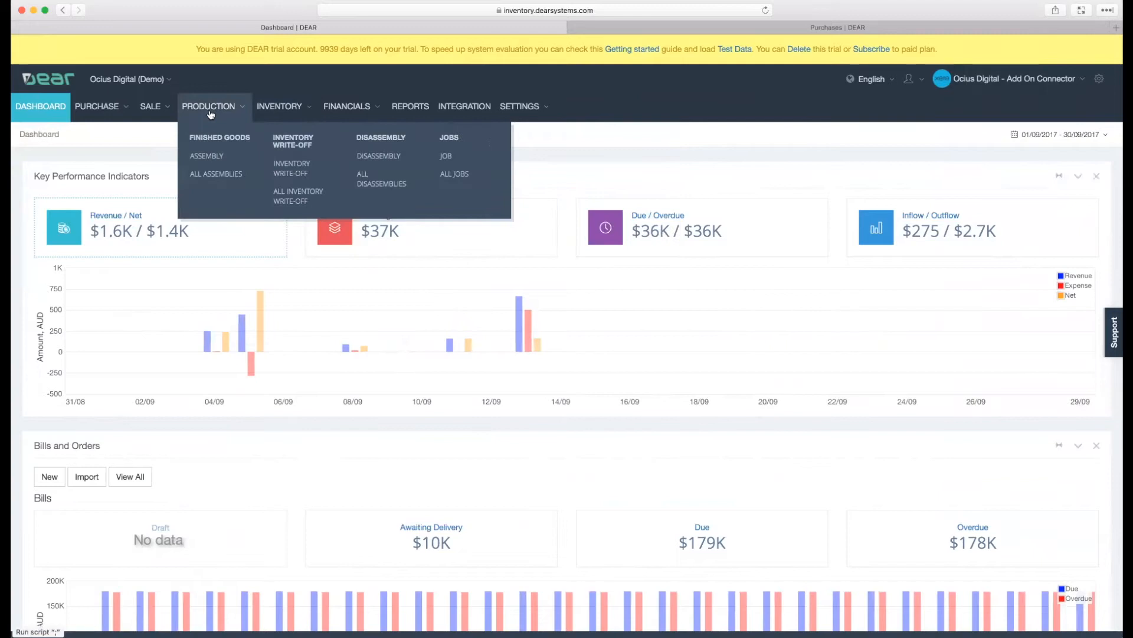
mouse_move(165, 115)
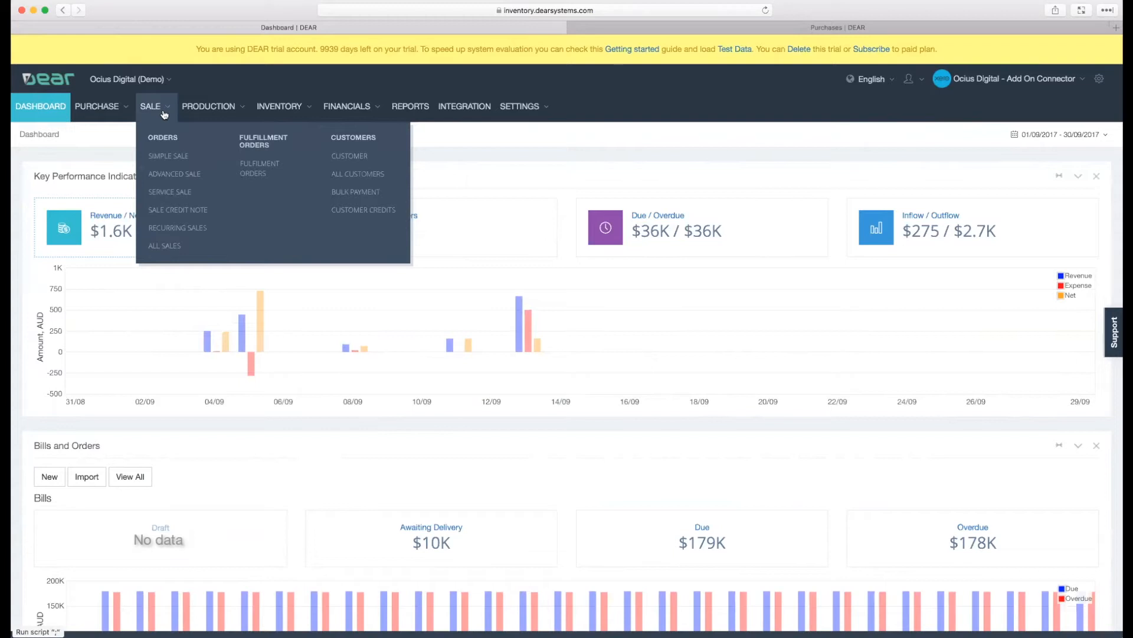
- Restore the Vertical menu layout in the site customization settings and close them
click(1100, 80)
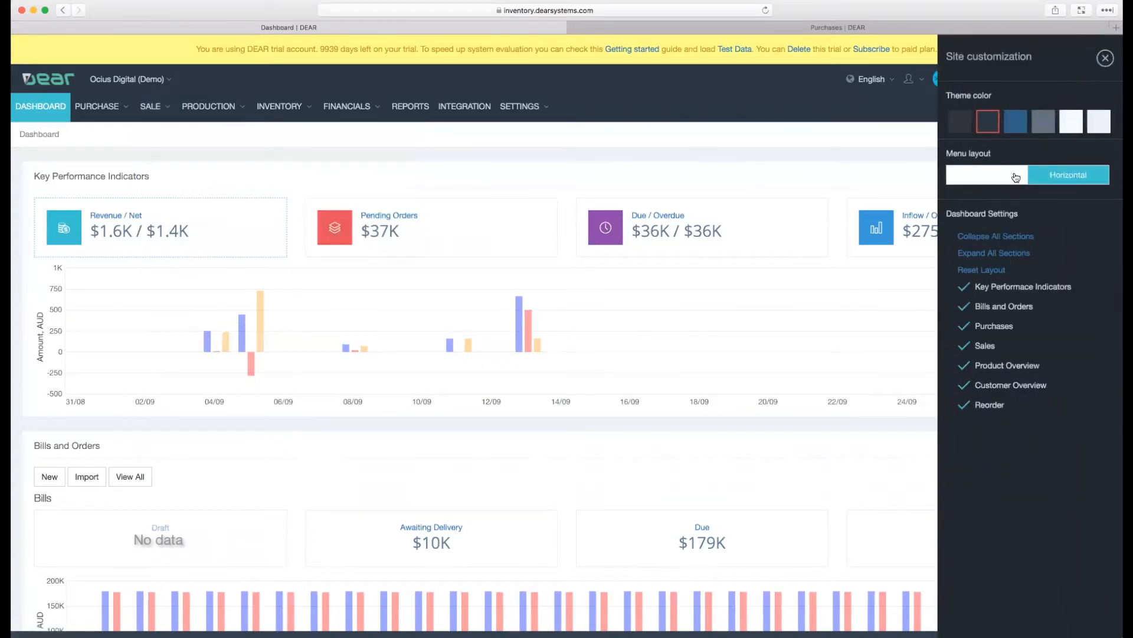
click(1015, 175)
click(1106, 58)
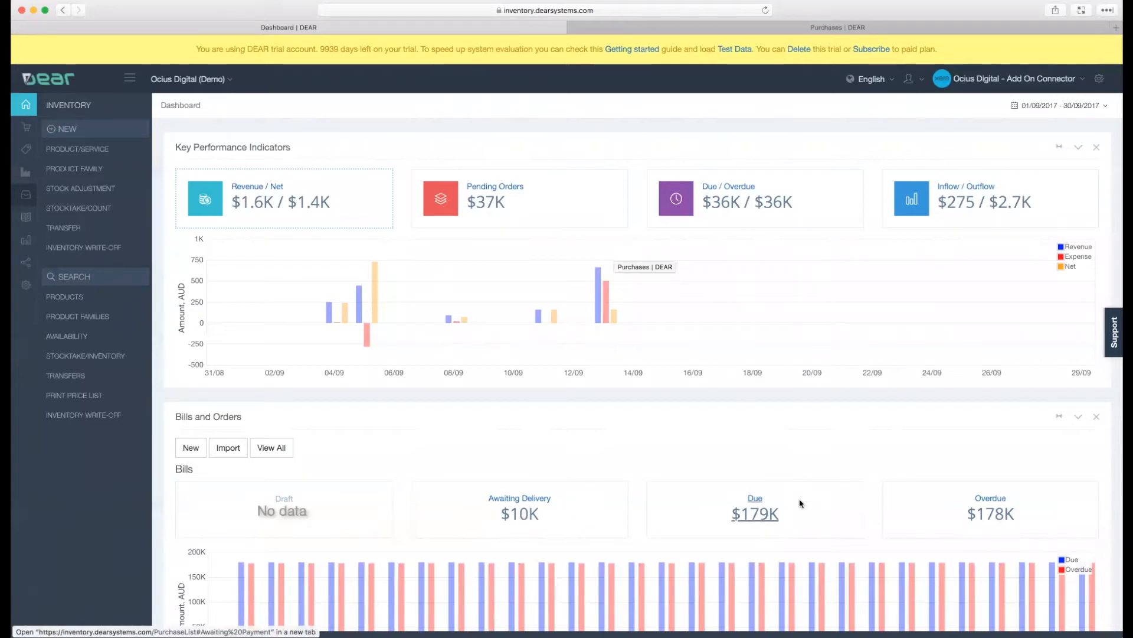
- Switch to the image viewer, examine the iPad screenshots IMG_0522.PNG and IMG_0523.PNG, and return to the browser
key(super+Tab)
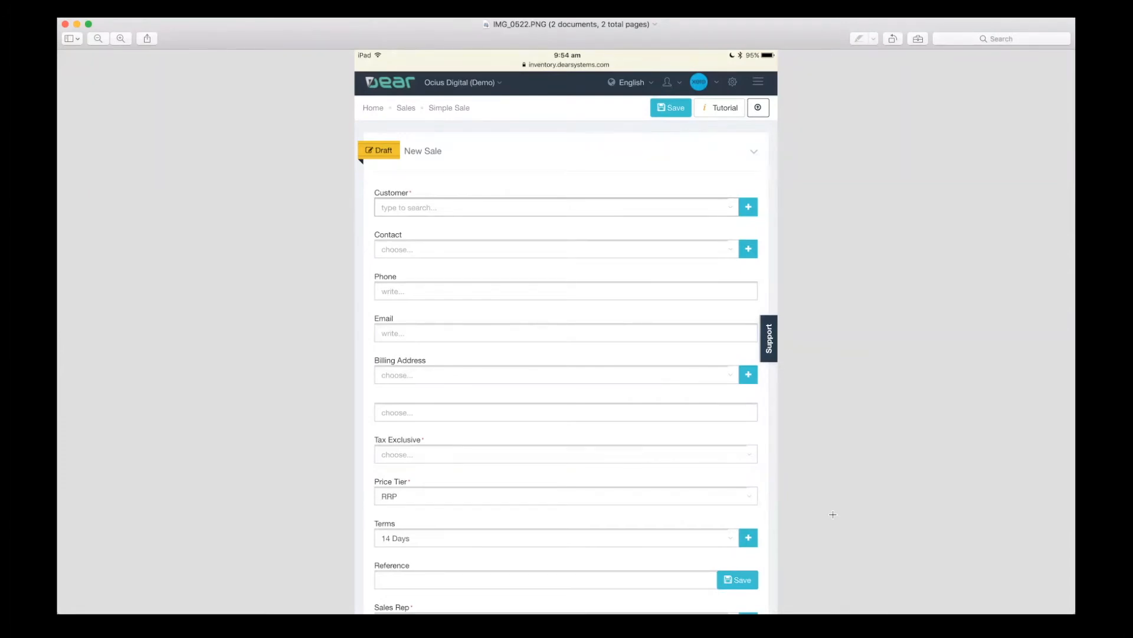
key(Down)
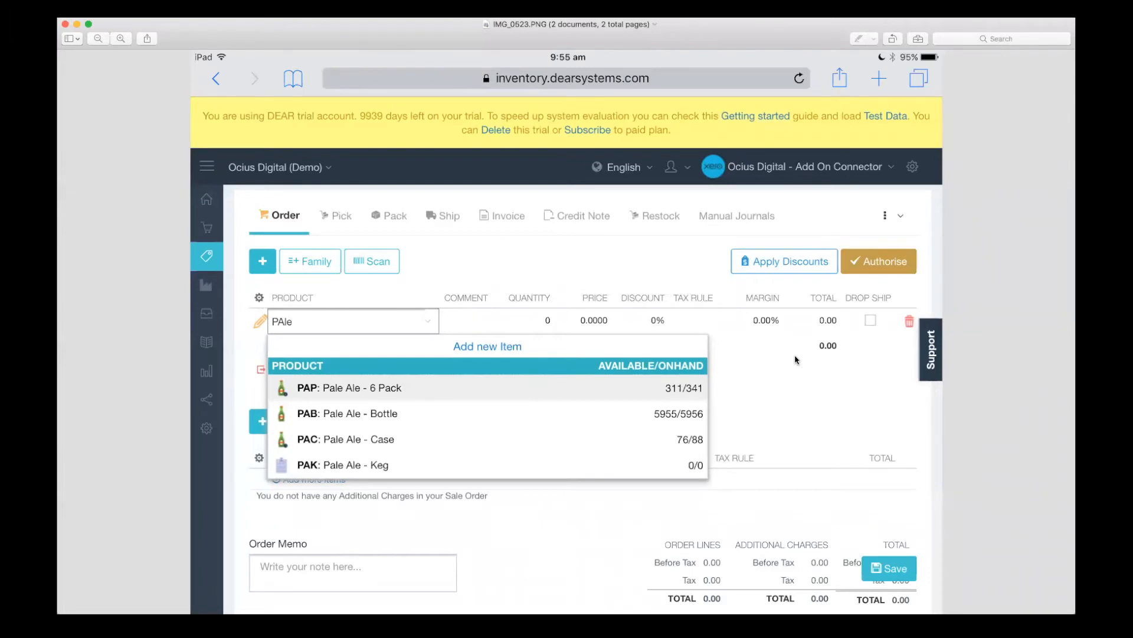
key(super+Tab)
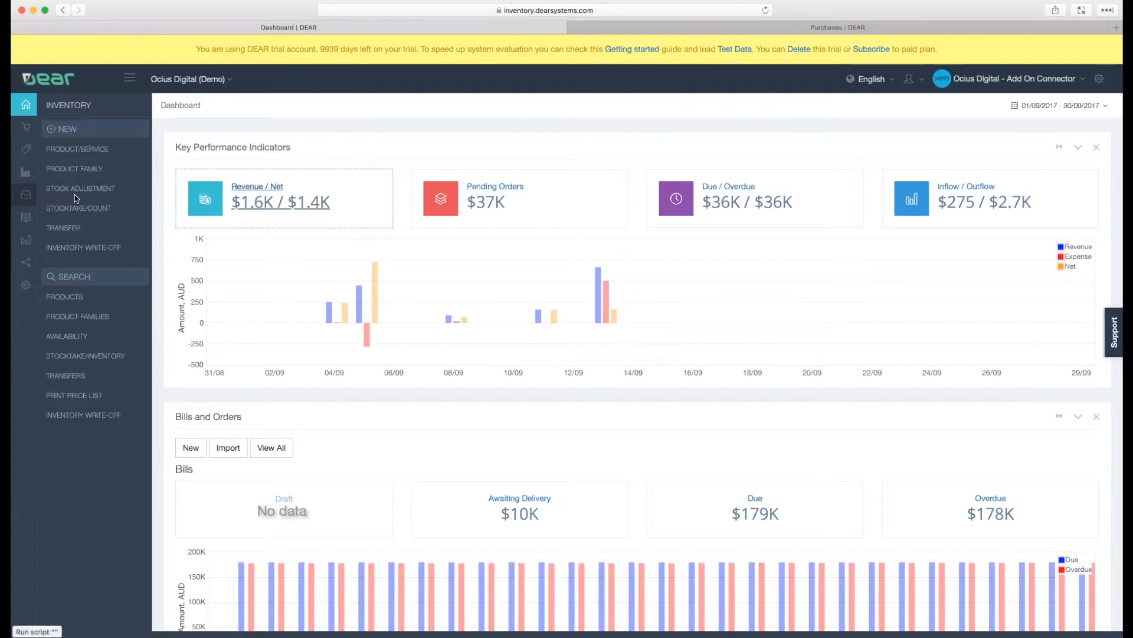
- Open a blank Simple Sale form to view its layout
mouse_move(28, 157)
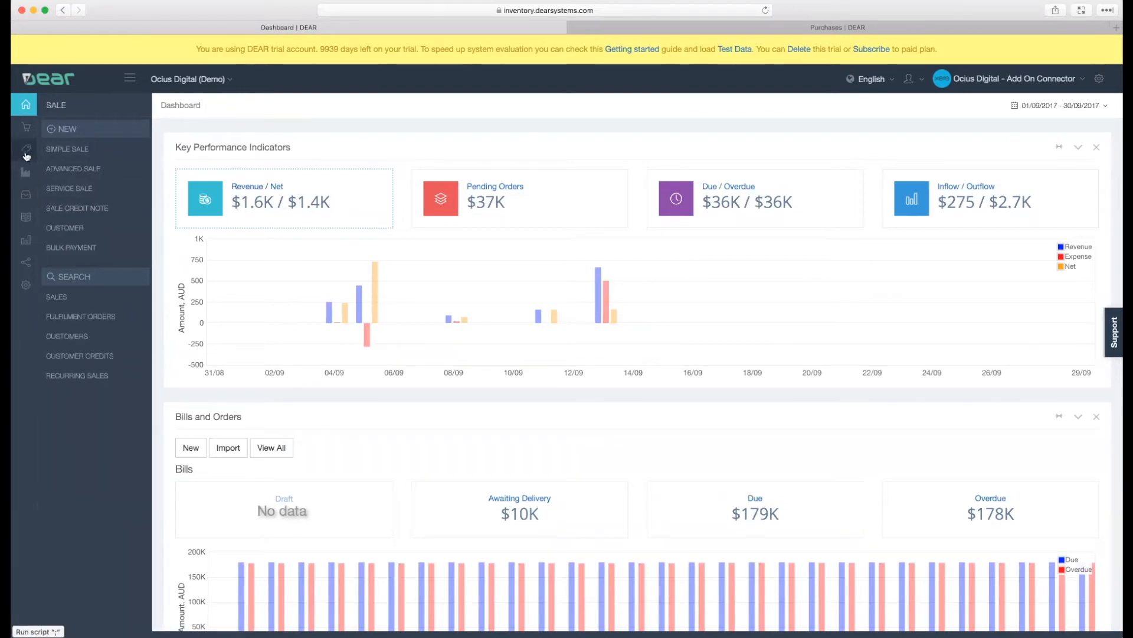
click(61, 150)
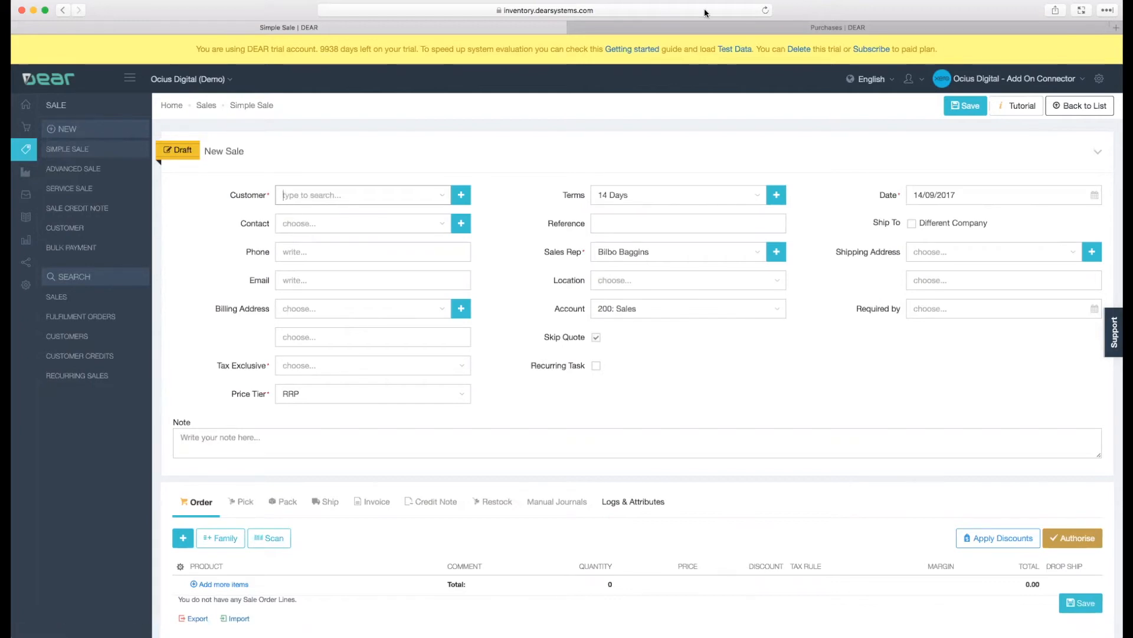
click(634, 73)
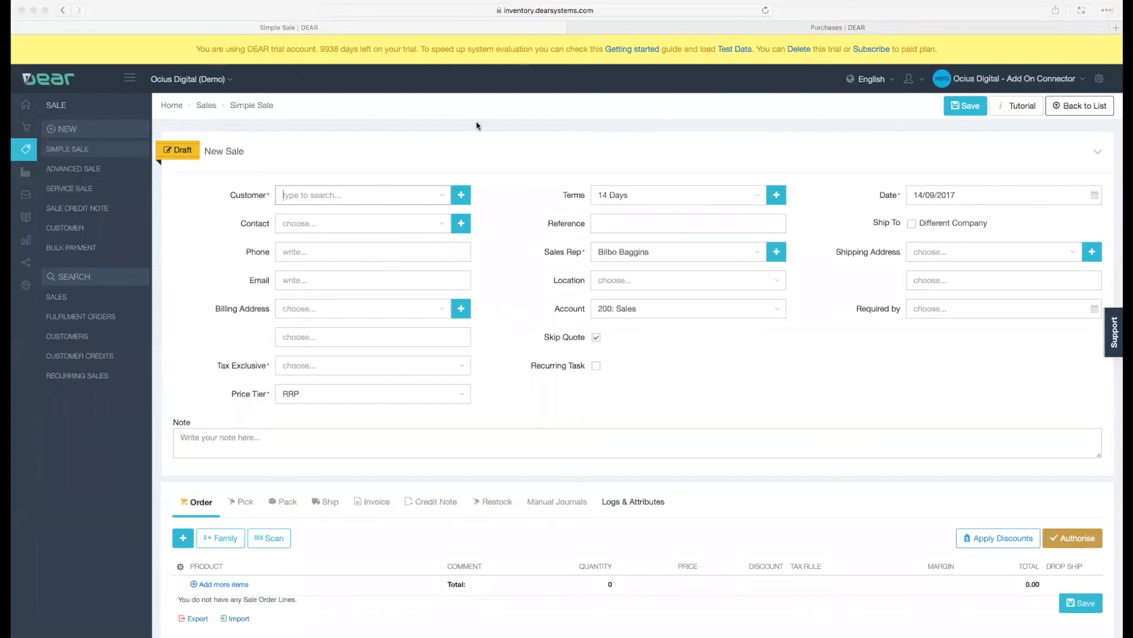
drag(392, 106, 289, 106)
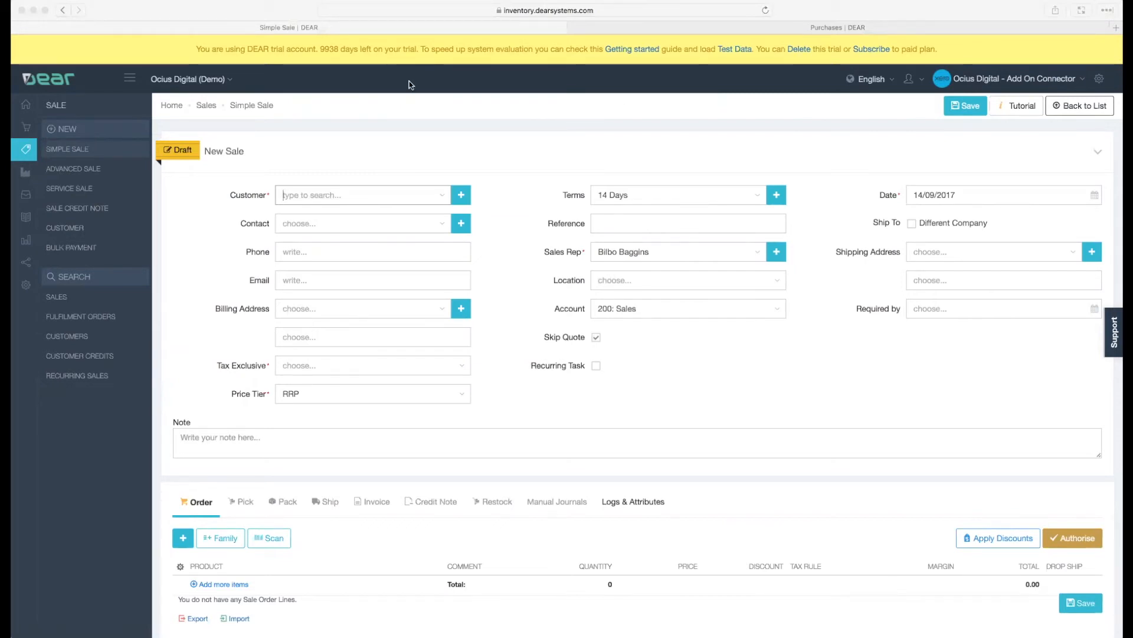
- Leave the unsaved sale without saving and open the Sales list
click(206, 106)
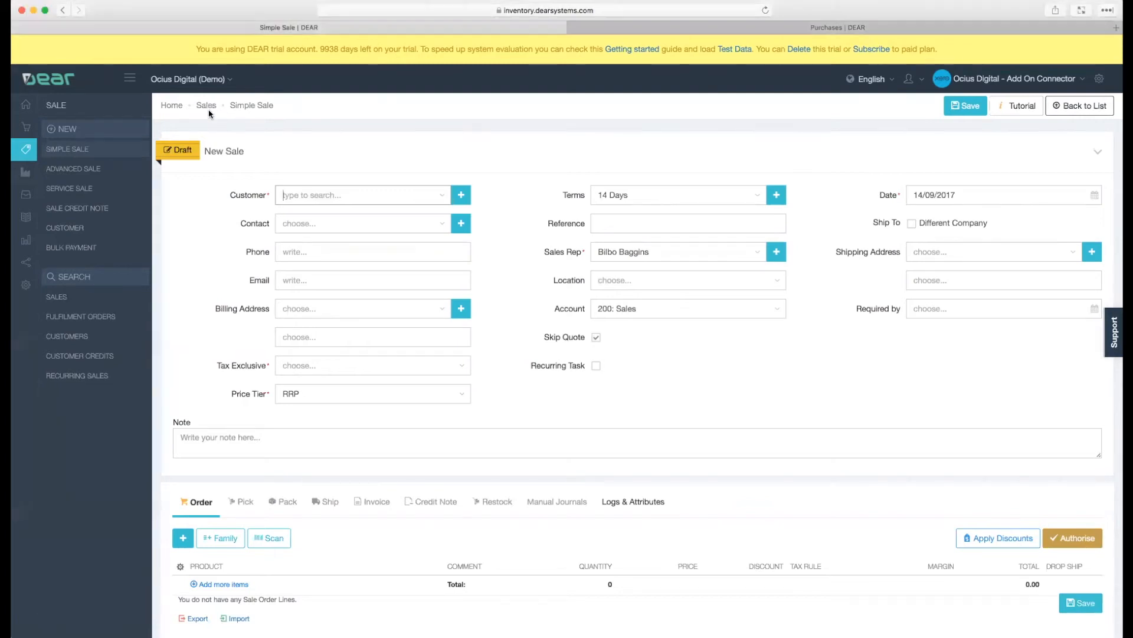
click(208, 109)
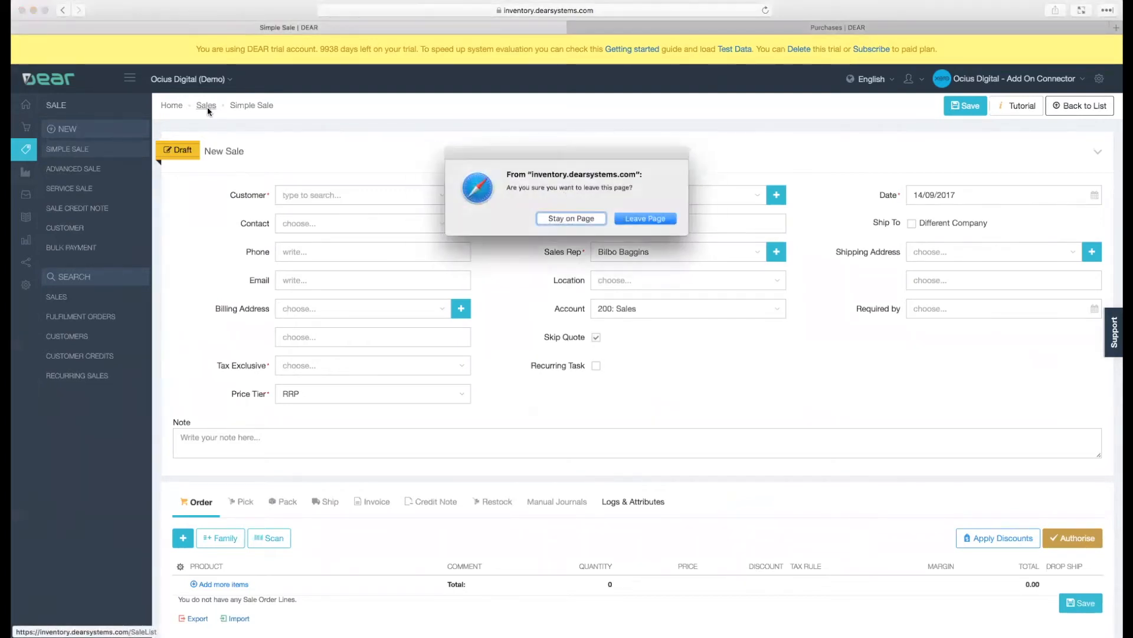
click(639, 219)
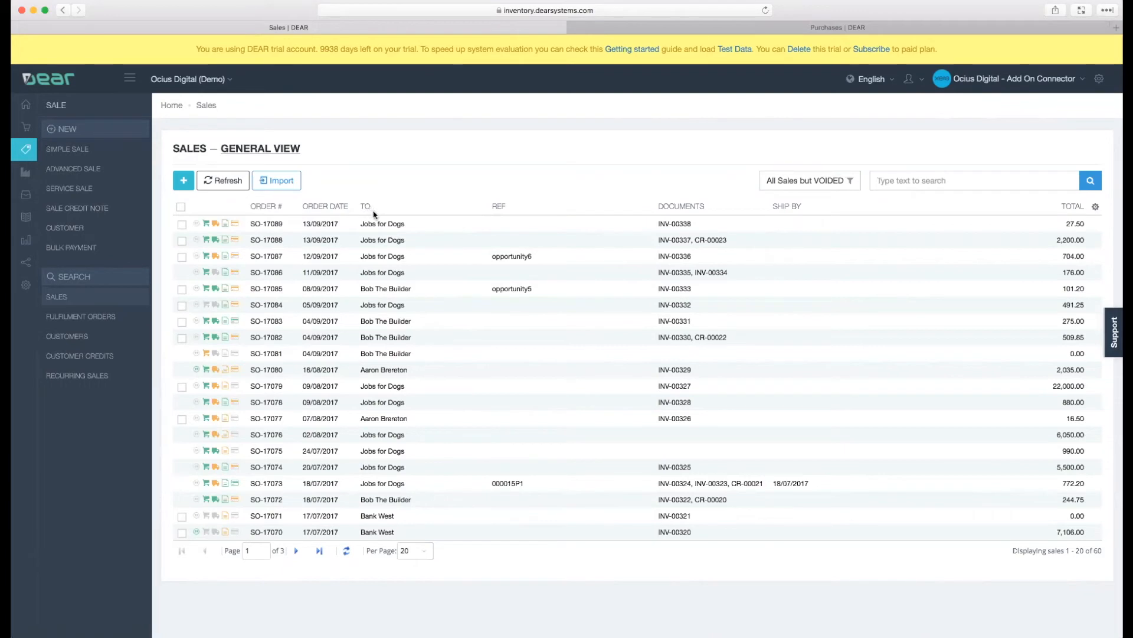
- Reorder the Sales list columns so that To precedes Order Date and Documents precedes Ref
drag(370, 210, 553, 211)
drag(367, 206, 294, 211)
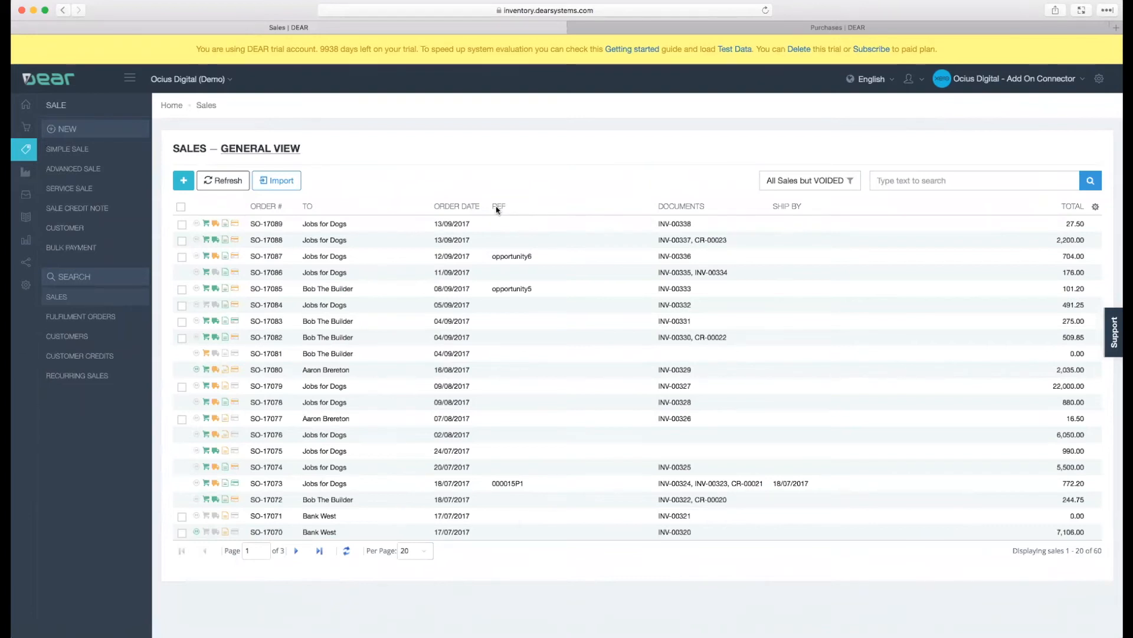
drag(497, 209, 748, 215)
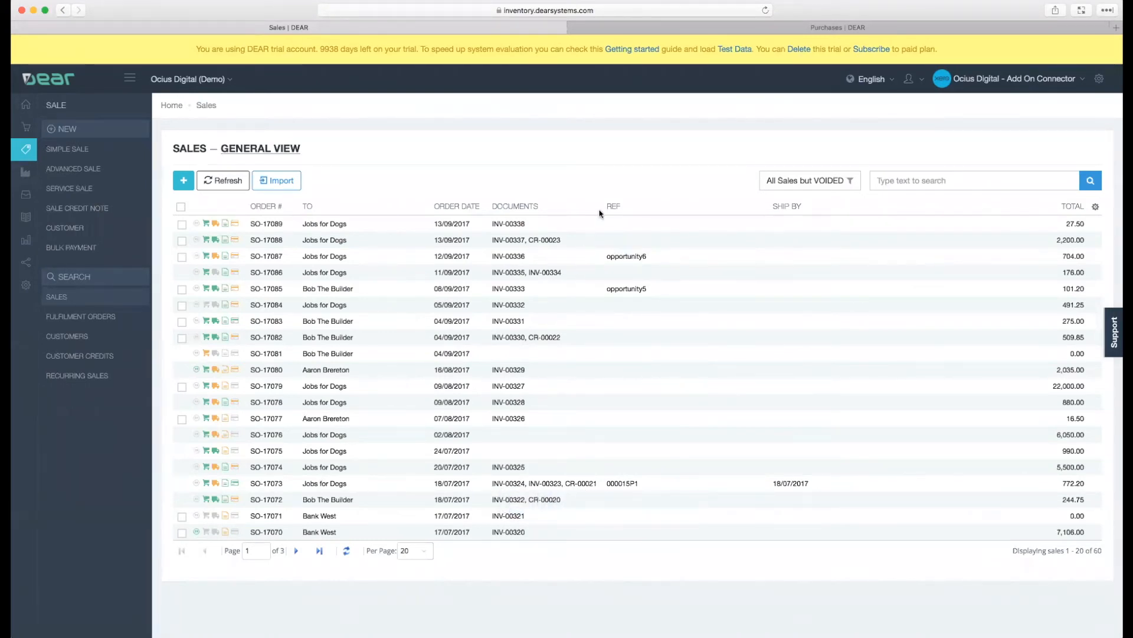
- Try a narrower Documents column in the Sales list, and widen it so multiple document numbers fit on one line
drag(602, 207, 573, 207)
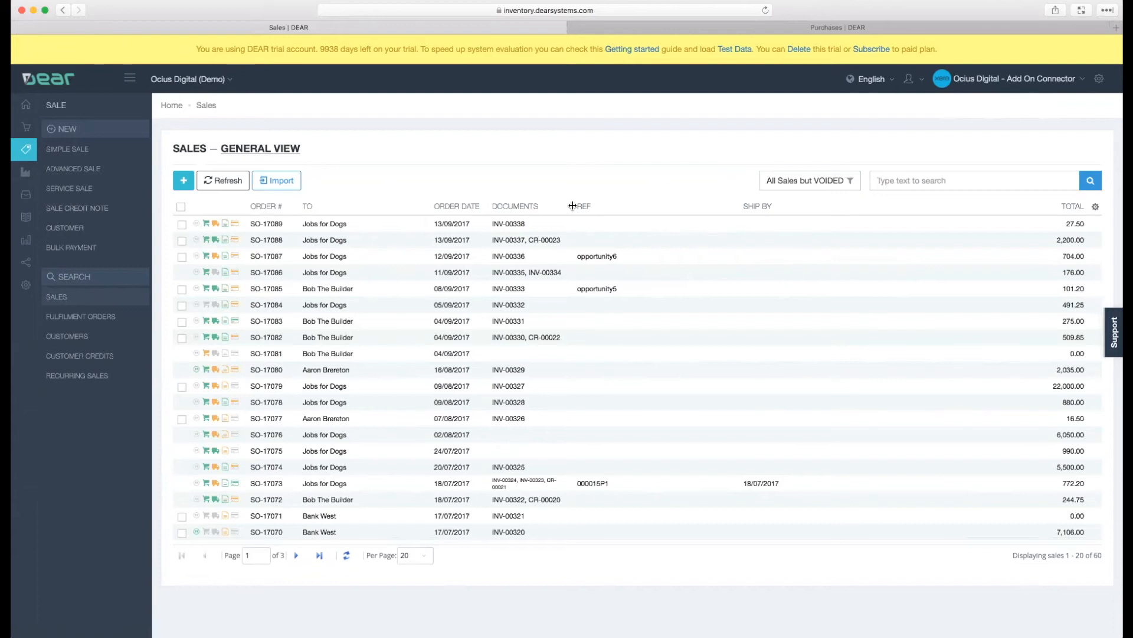
drag(572, 206, 627, 205)
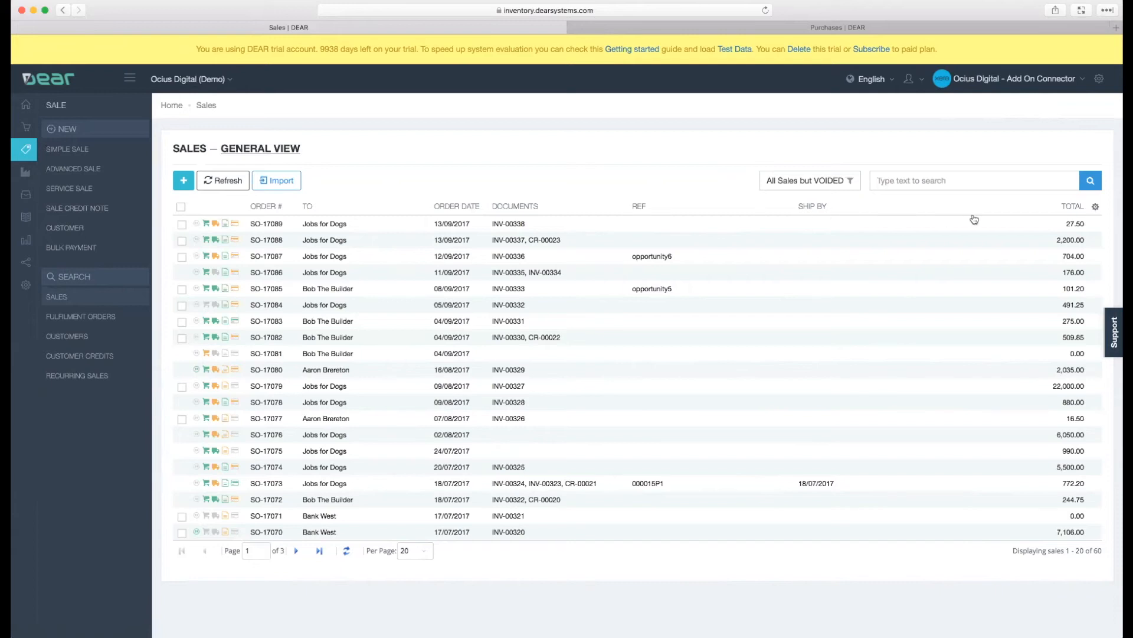
- Add the Contact column to the Sales list through its column settings
click(1095, 209)
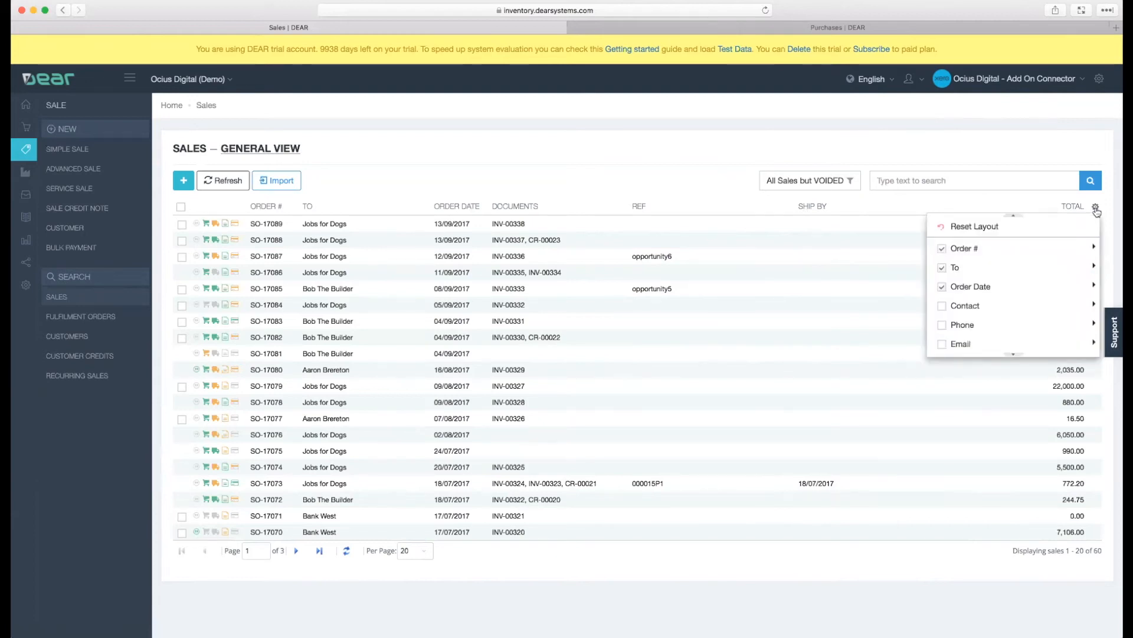
scroll(1040, 306, down, 1)
mouse_move(1040, 306)
scroll(1039, 304, down, 2)
scroll(1008, 287, up, 4)
click(942, 290)
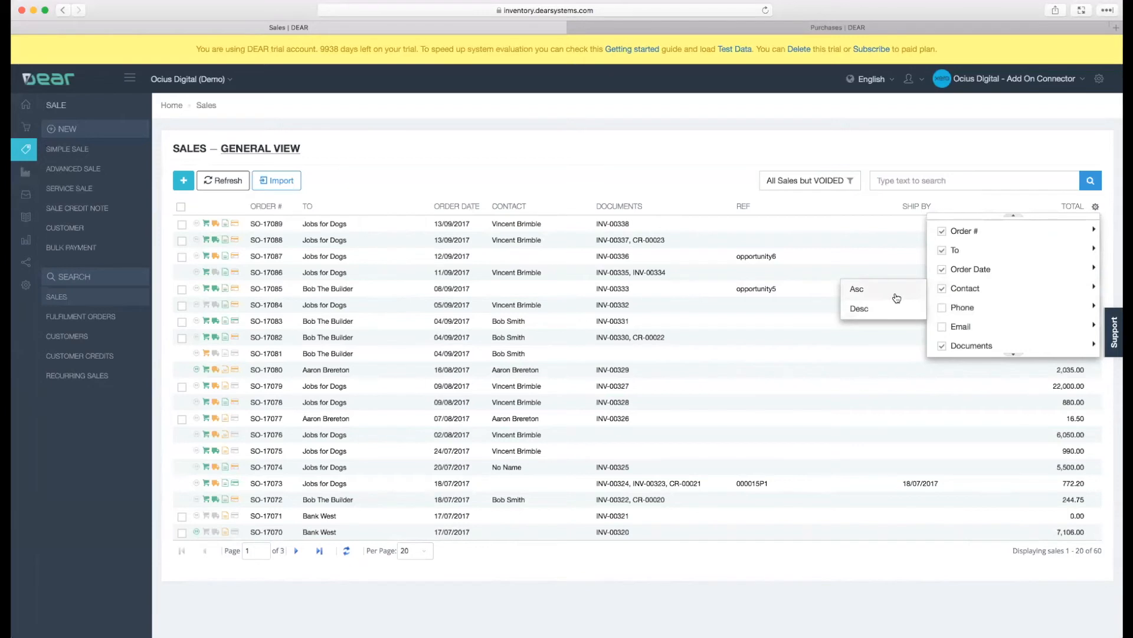
click(709, 194)
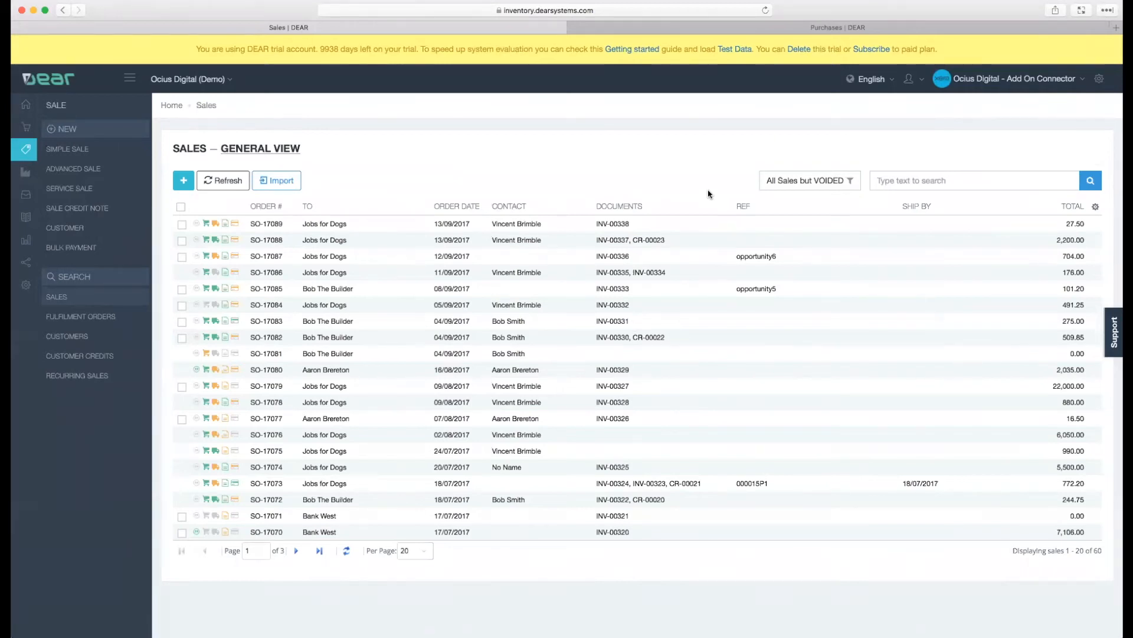
- Open a new simple sale and review its header fields, order lines, additional charges and save options
click(68, 149)
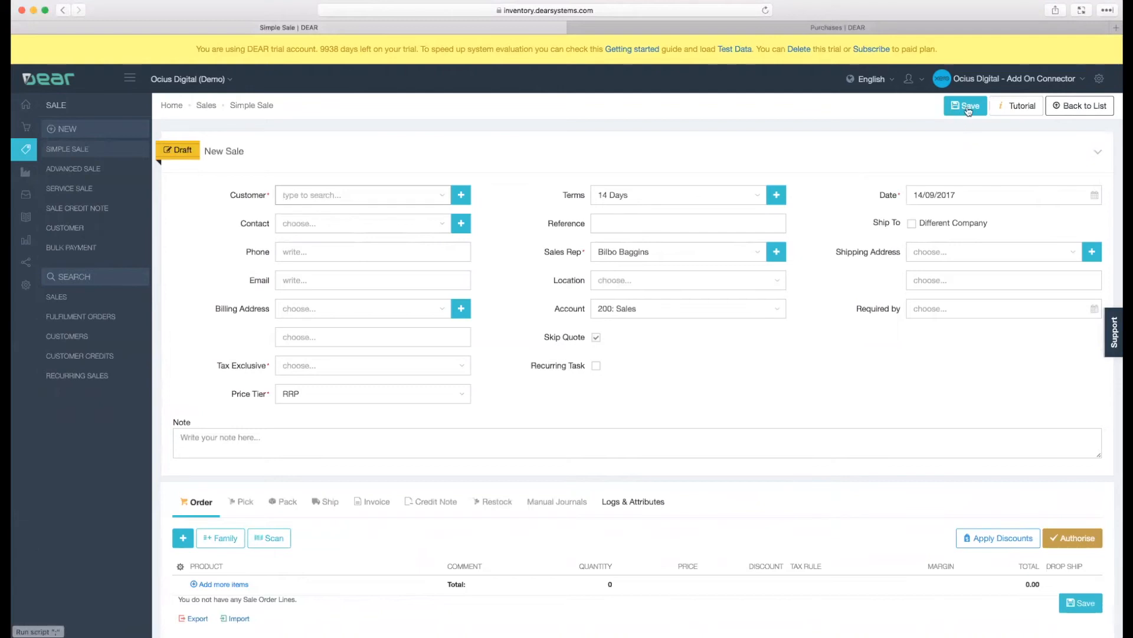
scroll(950, 189, down, 1)
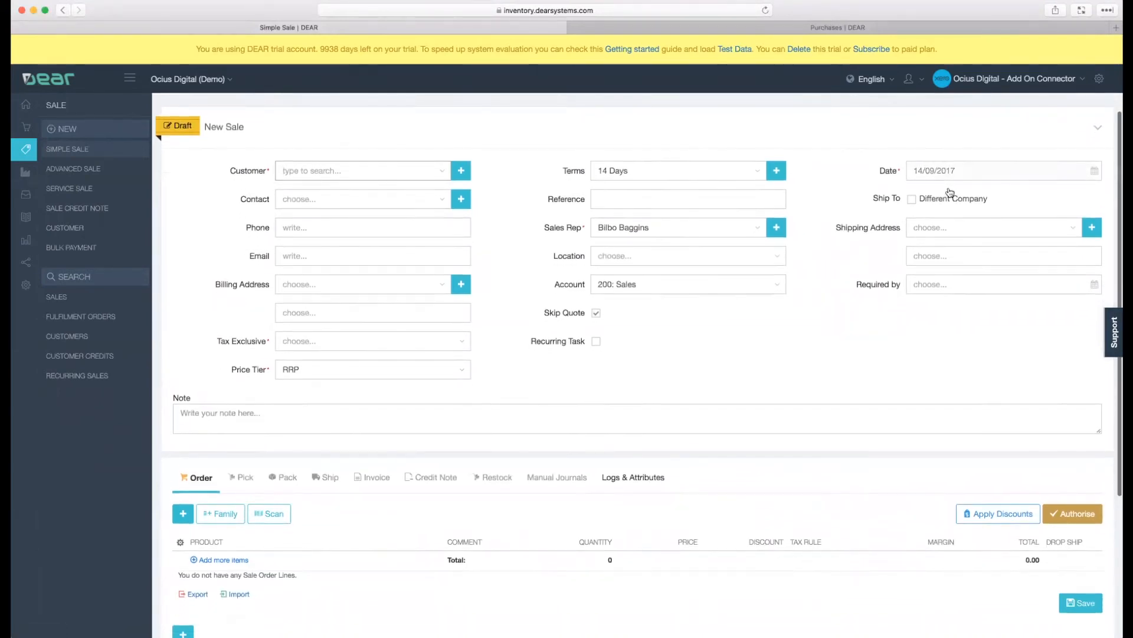
scroll(951, 192, down, 5)
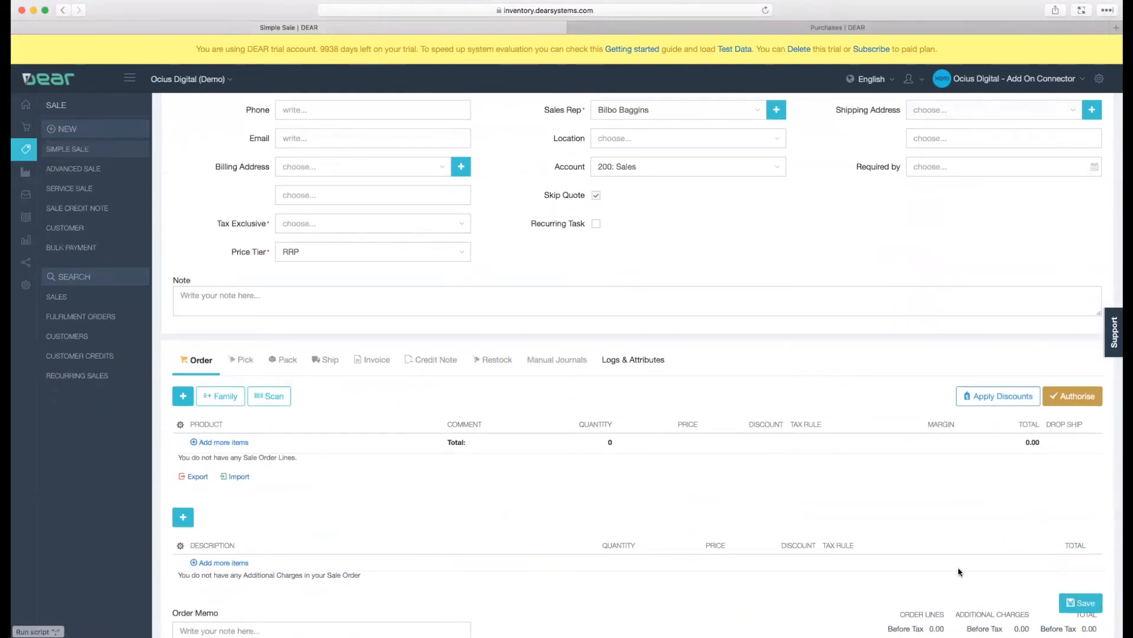
scroll(960, 571, down, 1)
scroll(1015, 590, up, 3)
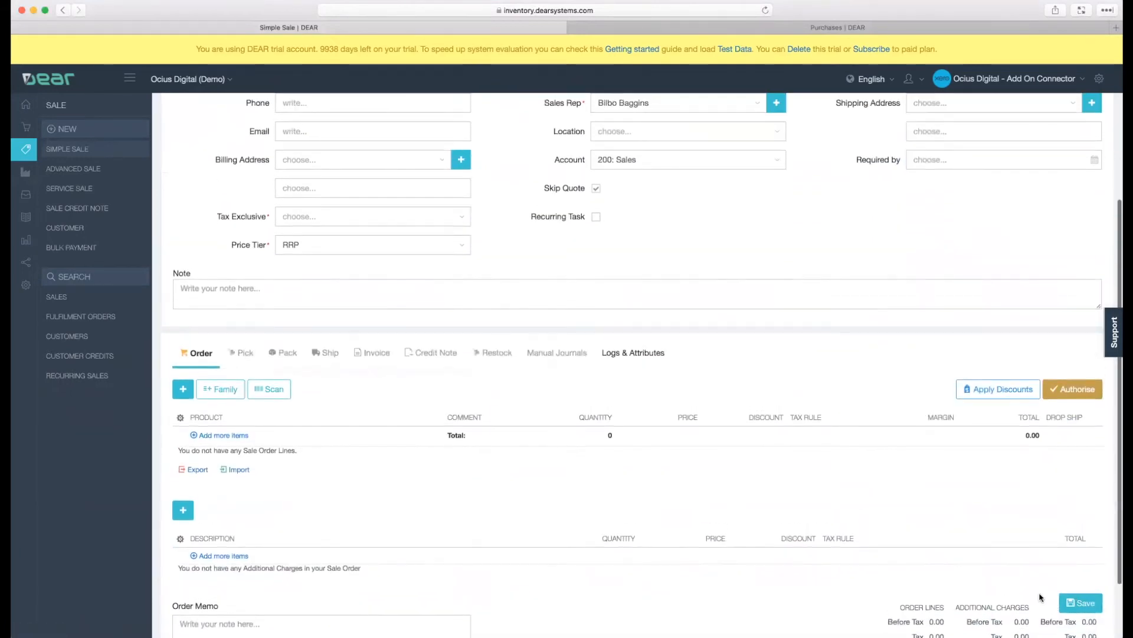
scroll(956, 561, up, 4)
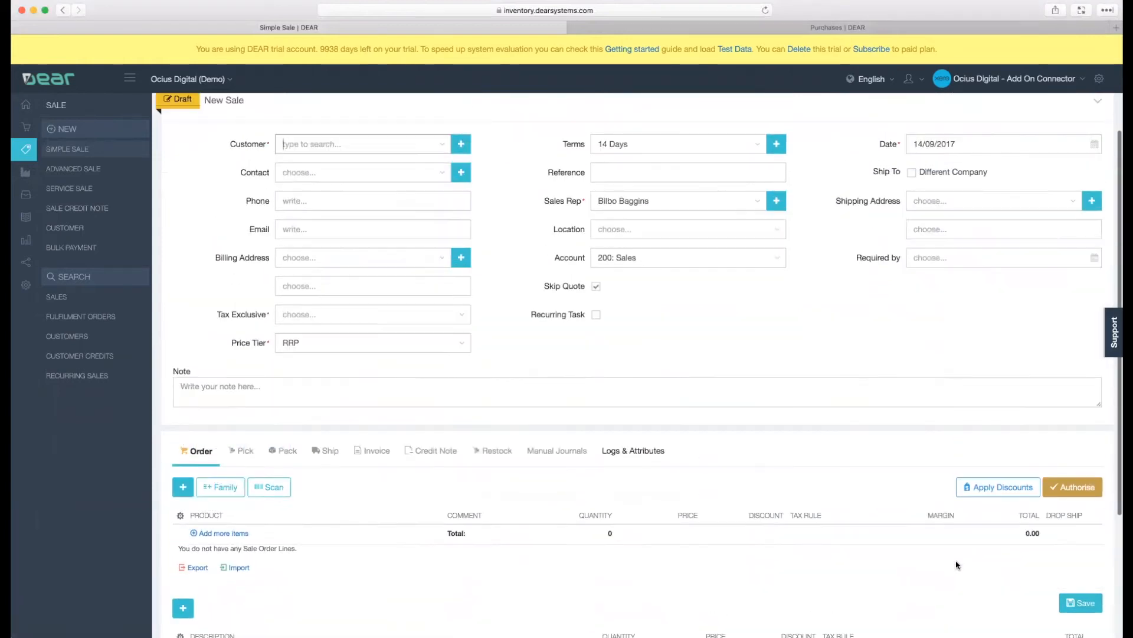
- Review the existing customer choices and the New Customer form for the sale, closing the form without saving
scroll(957, 565, up, 2)
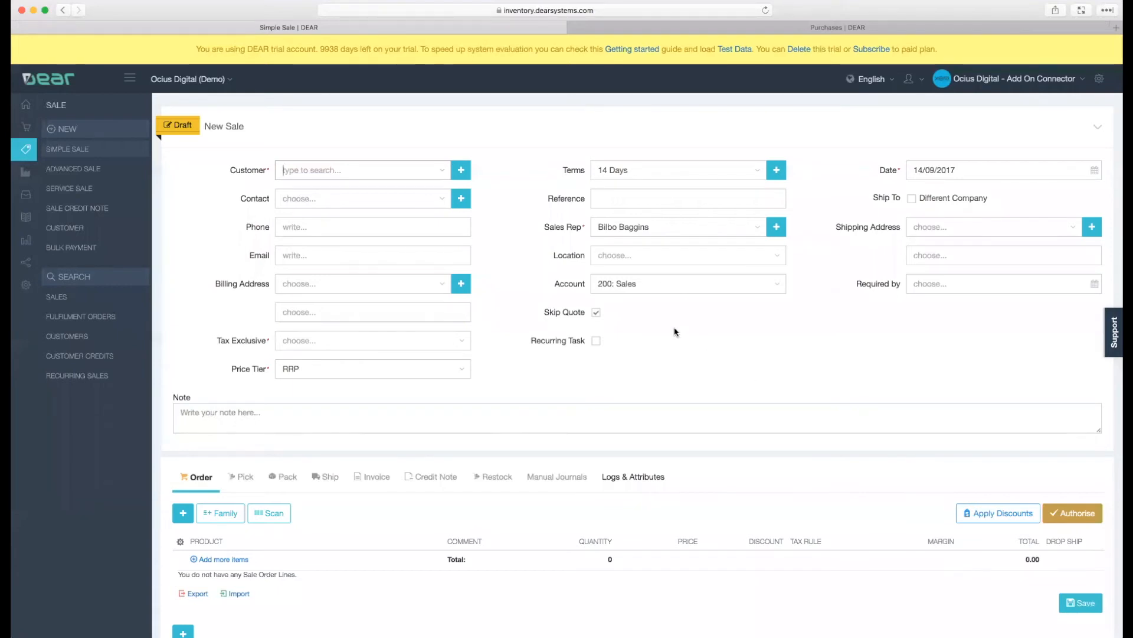
scroll(676, 332, up, 1)
scroll(675, 331, up, 1)
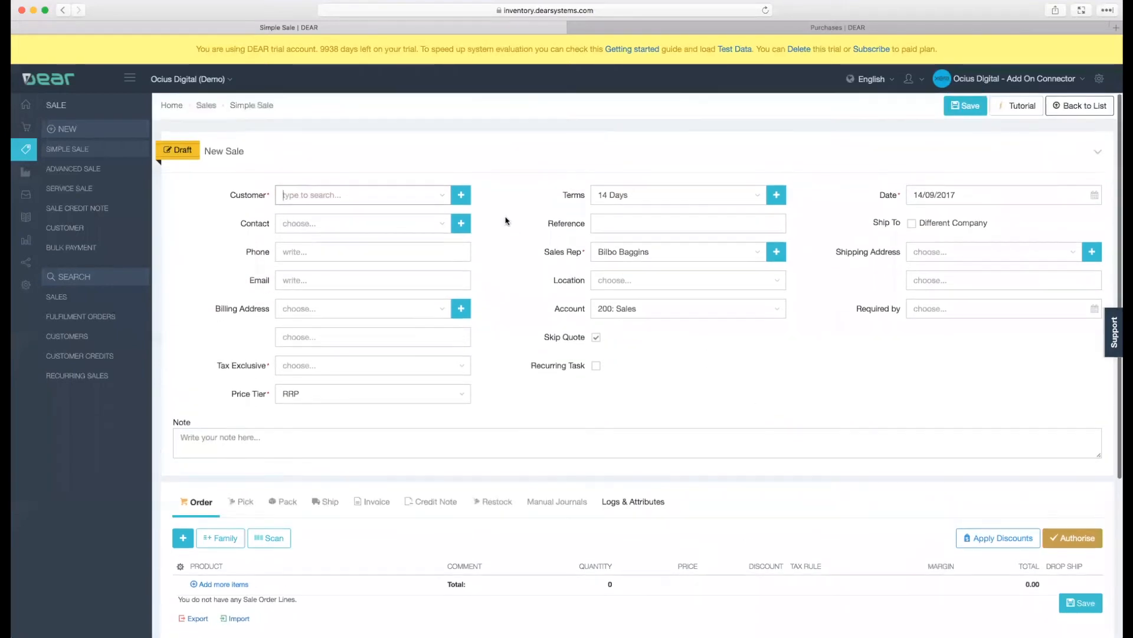
click(443, 202)
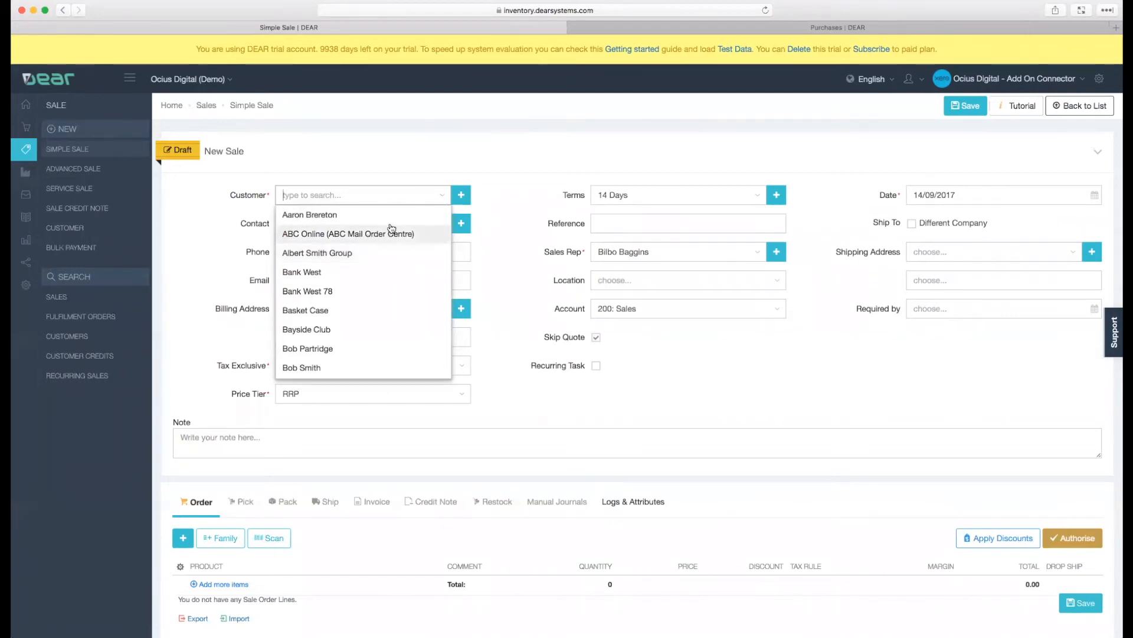
click(499, 231)
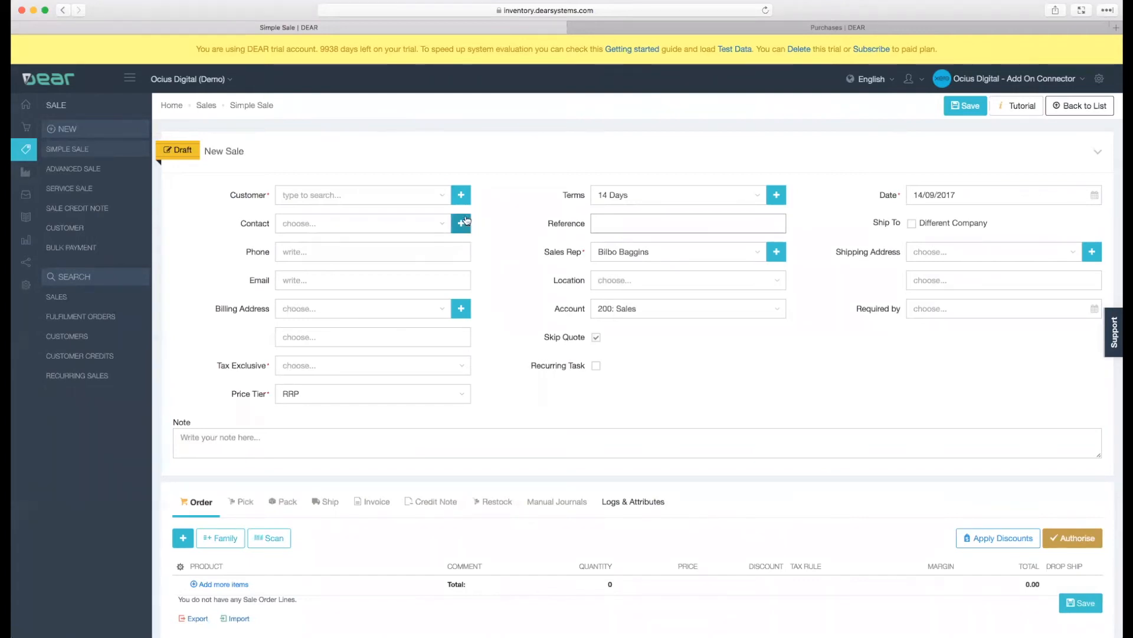
click(461, 196)
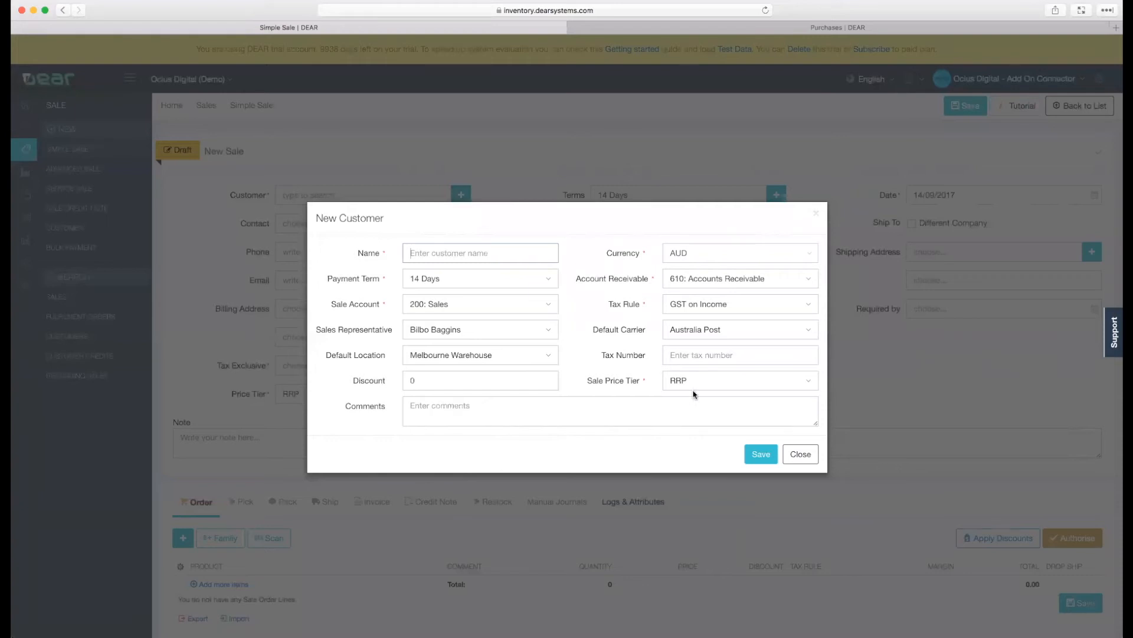
click(800, 454)
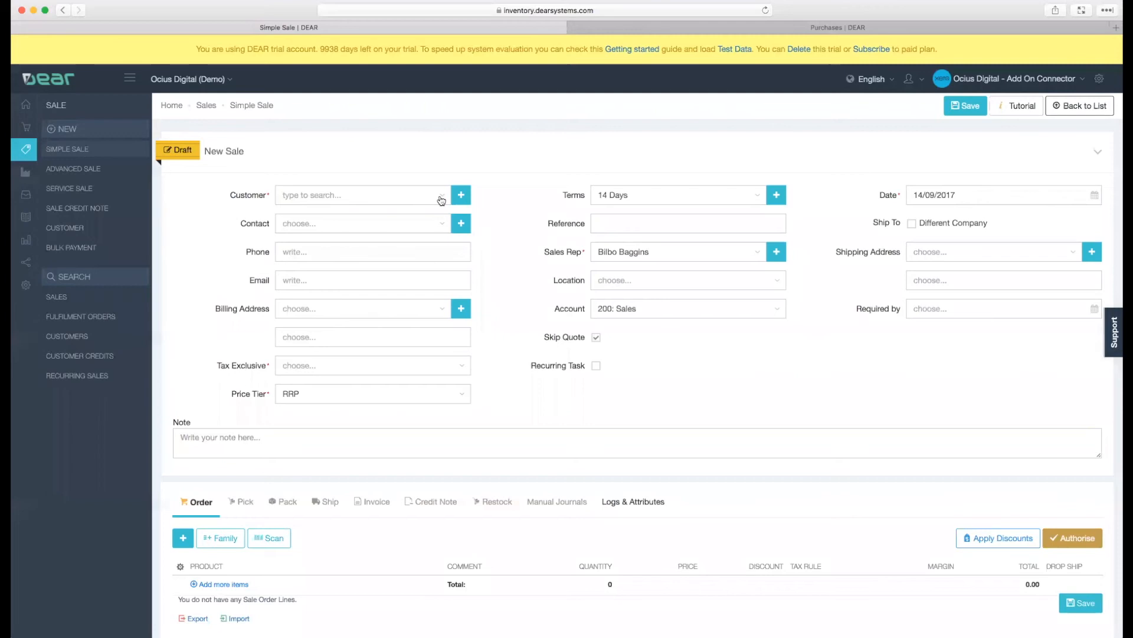
- Set the new sale's customer to Jobs for Dogs and keep its default sales representative
click(441, 200)
text(JOB)
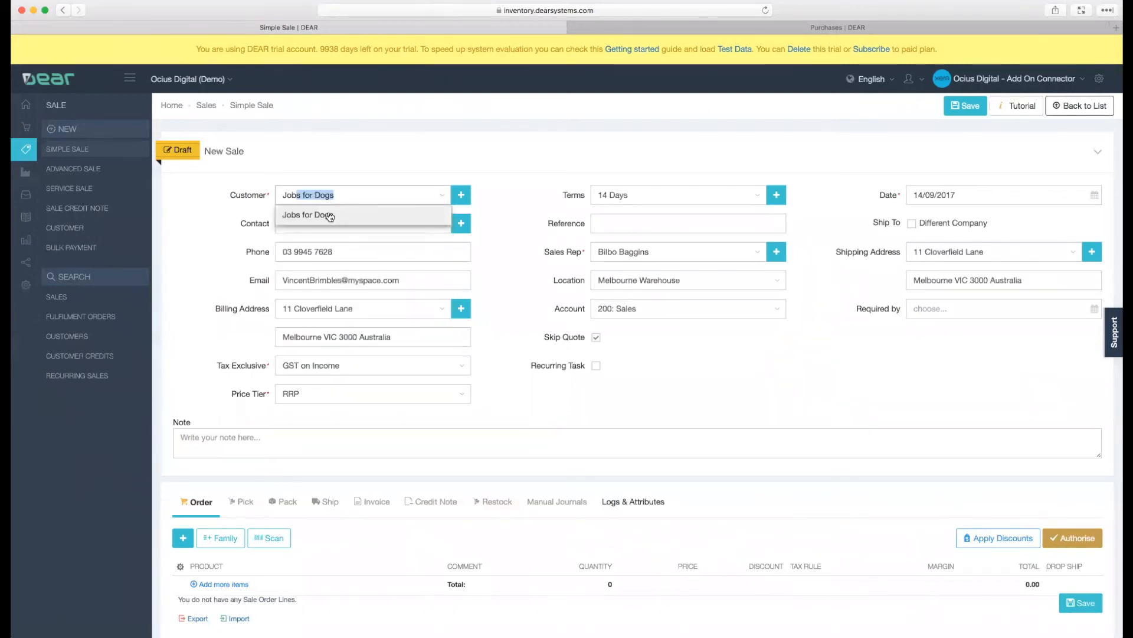
click(330, 216)
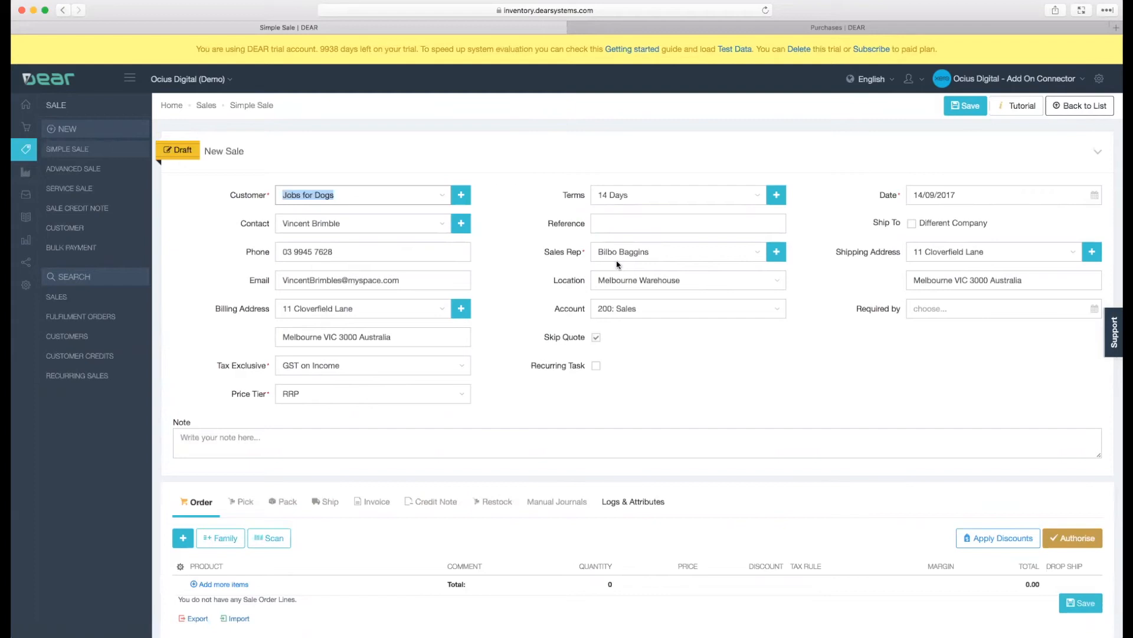
click(756, 261)
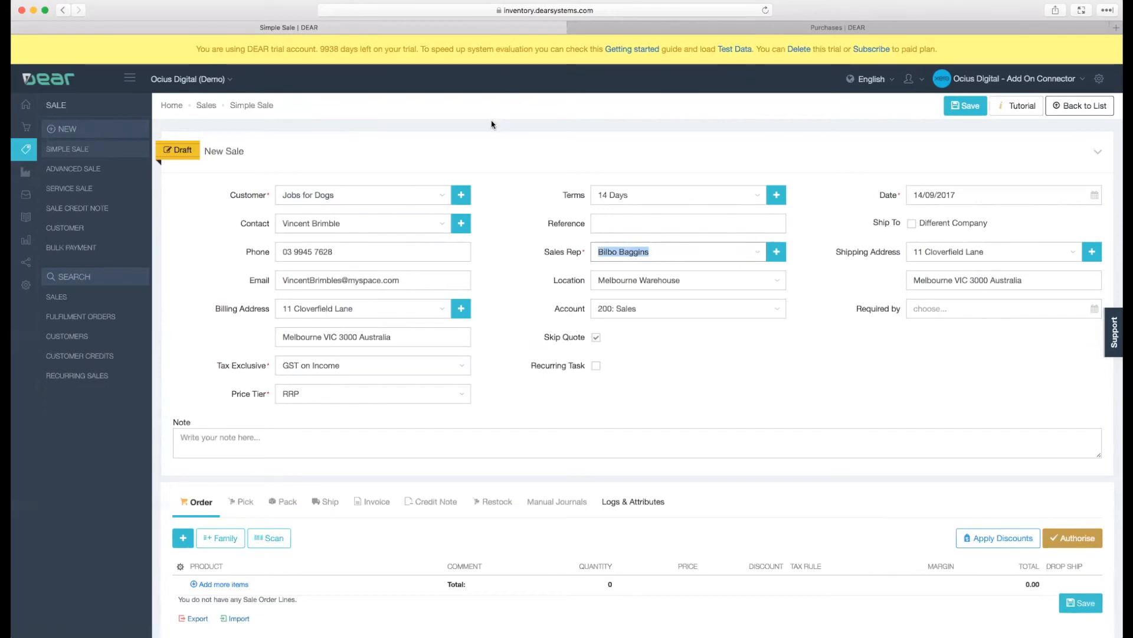
- Mark the sale as shipping to a different company, and view the shipping address form without entering an address
drag(816, 223, 866, 223)
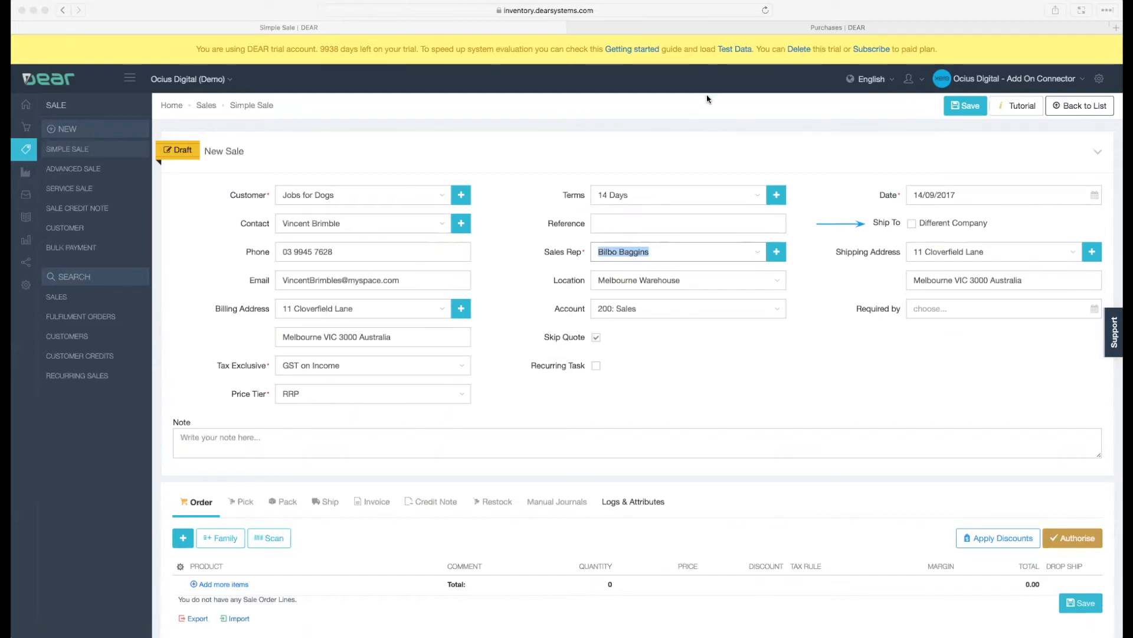
click(912, 223)
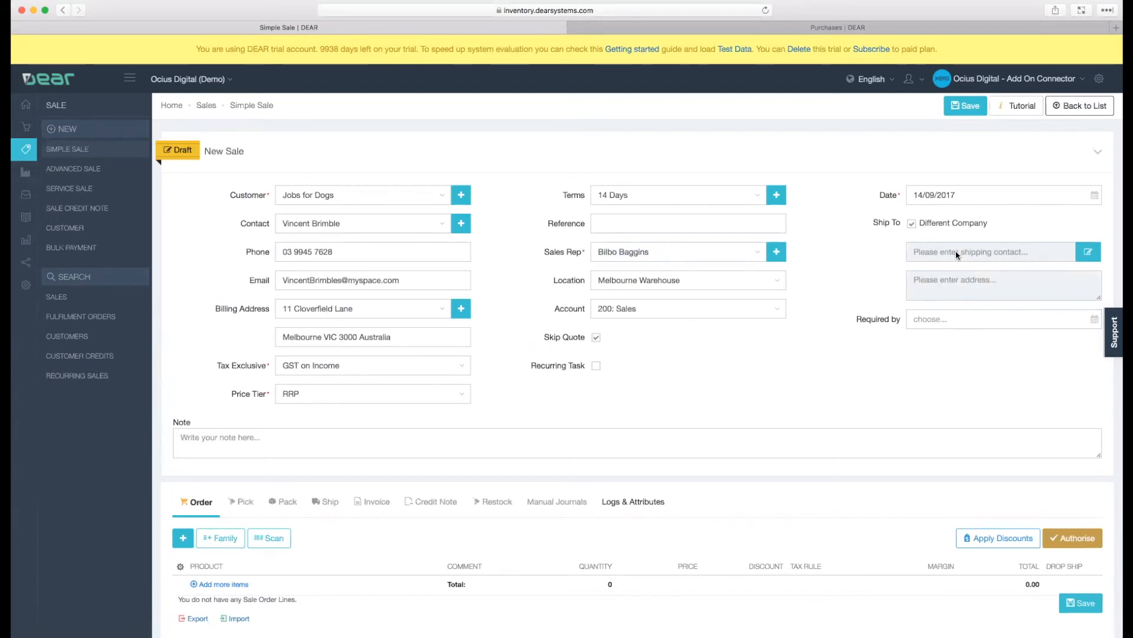
click(1089, 253)
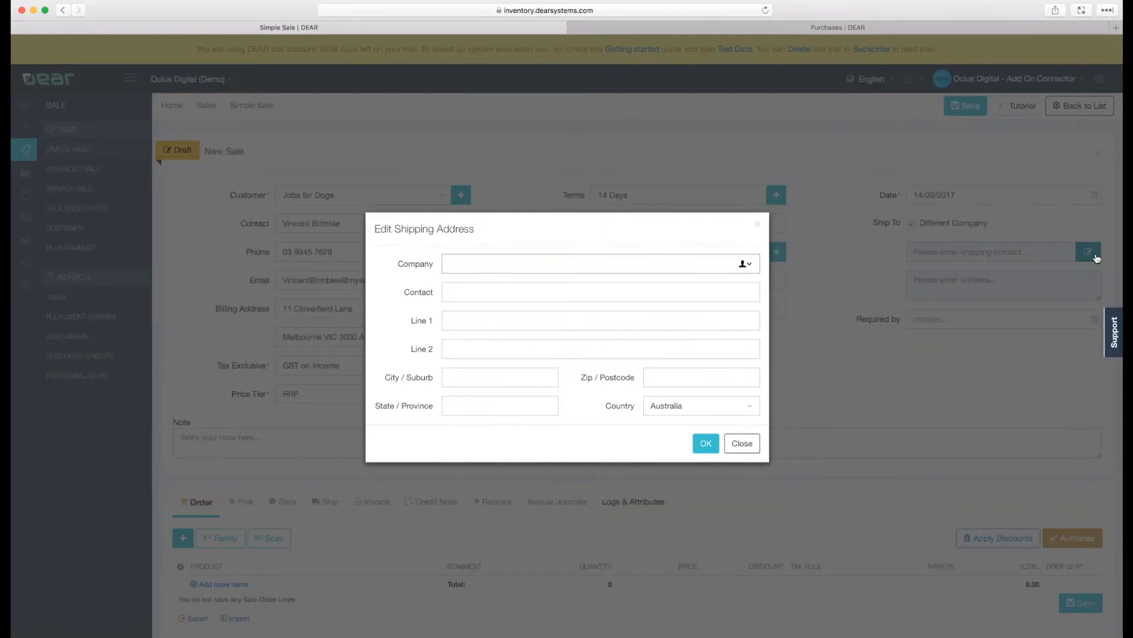
click(758, 224)
- Add an order line for PAP: Pale Ale - 6 Pack with quantity 5 and authorise the order
scroll(794, 283, down, 5)
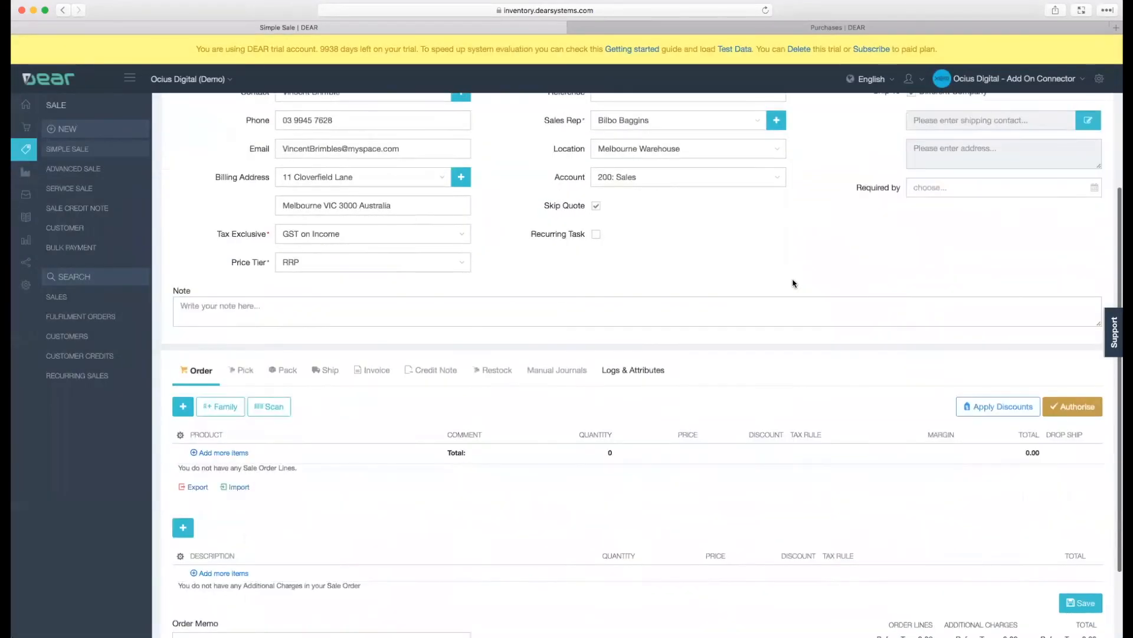
scroll(793, 279, down, 1)
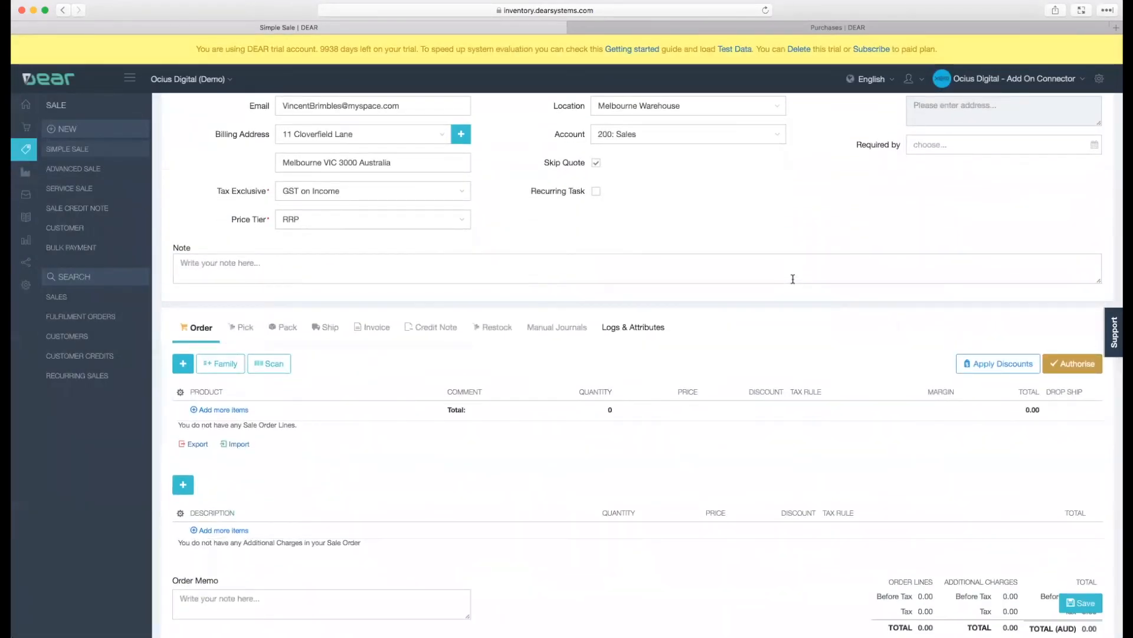
click(228, 413)
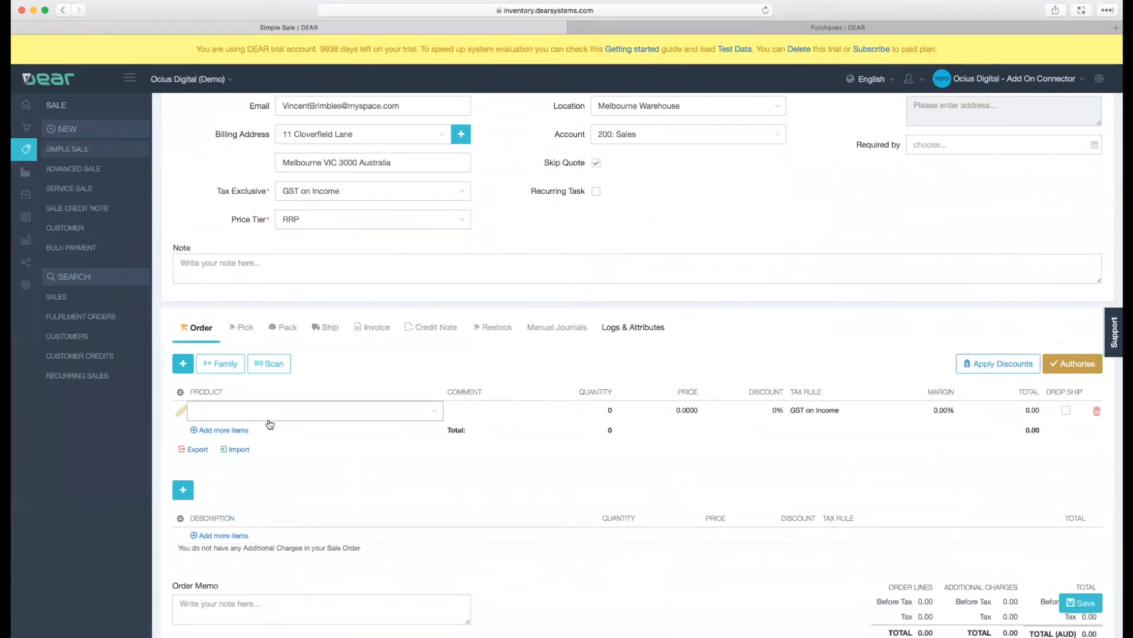
text(pal)
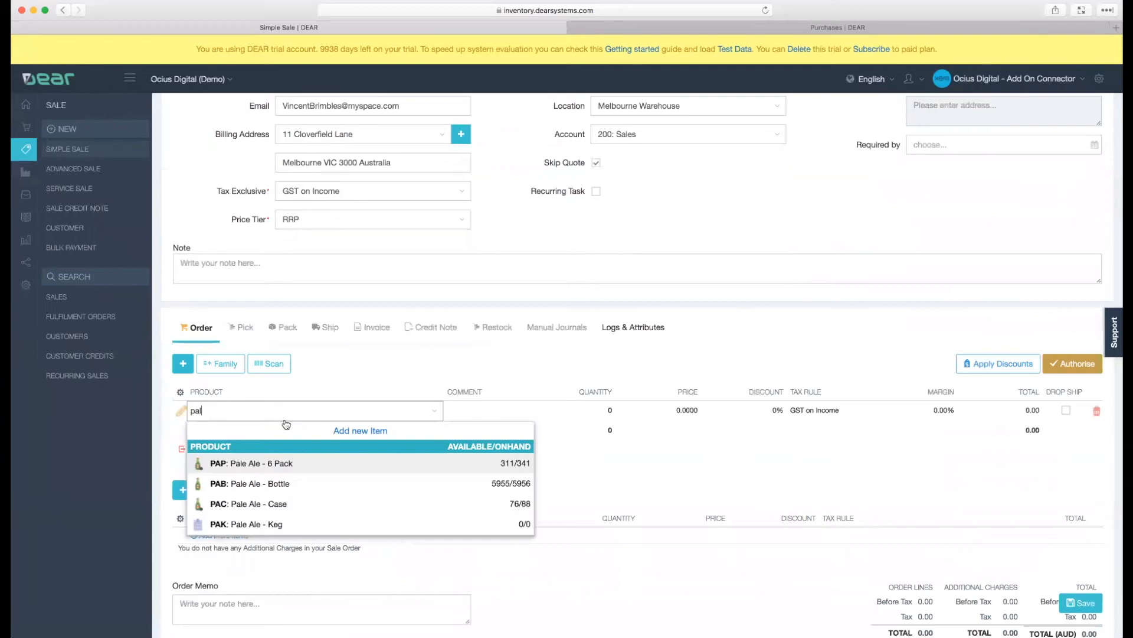
click(293, 469)
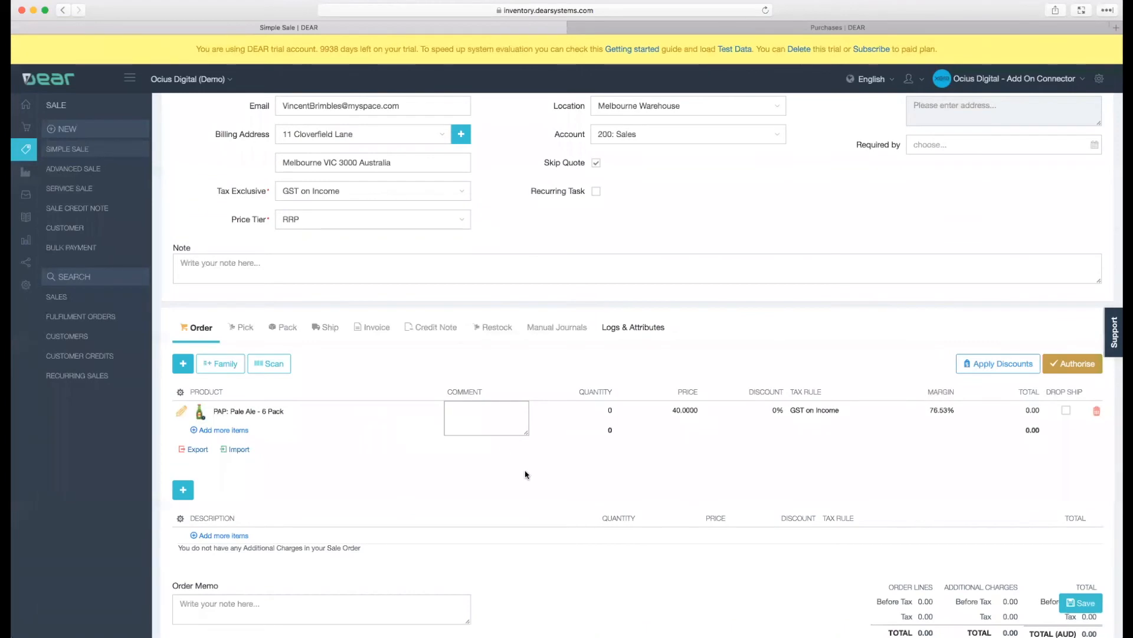
click(610, 410)
text(5)
click(600, 467)
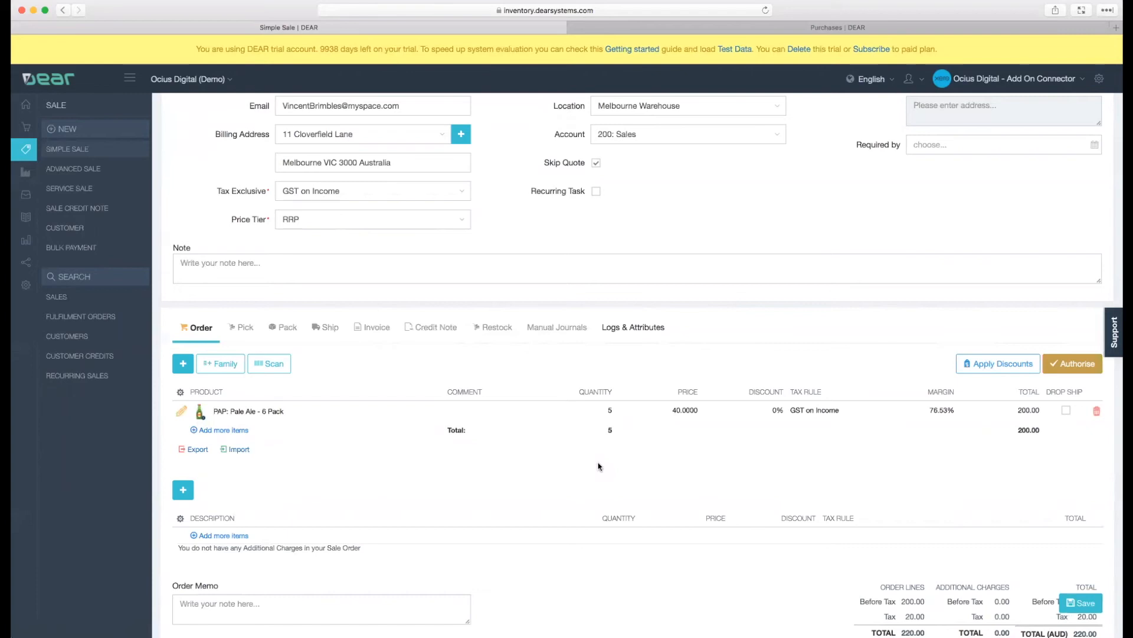
click(1072, 365)
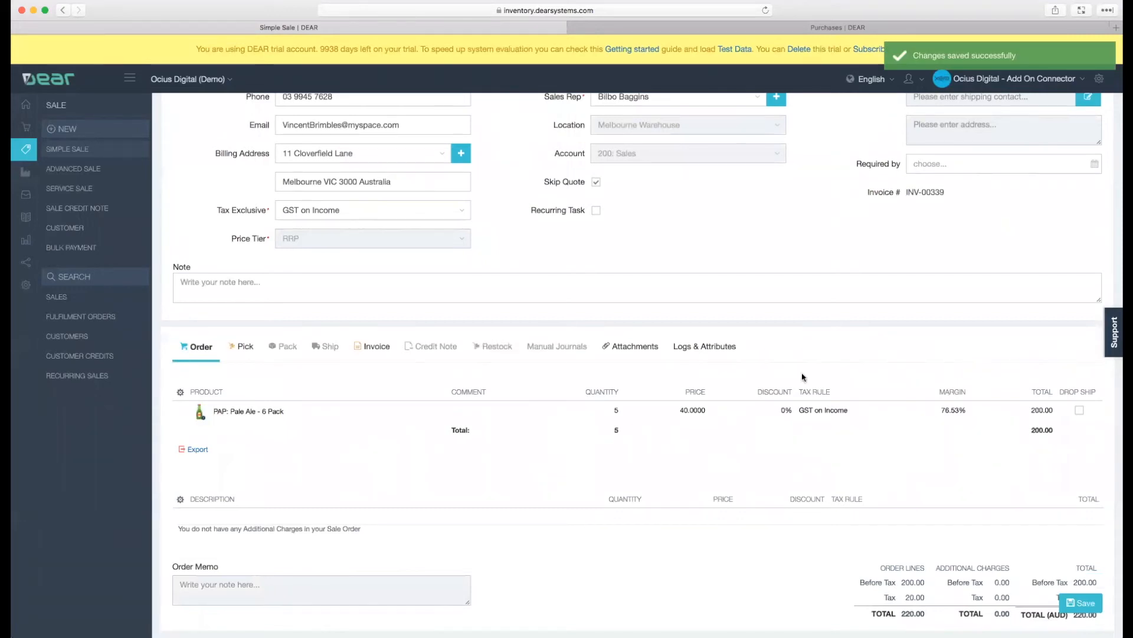
- Attach IMG_3290.JPG to the sale, and view the file chooser for uploads without picking another file
click(633, 348)
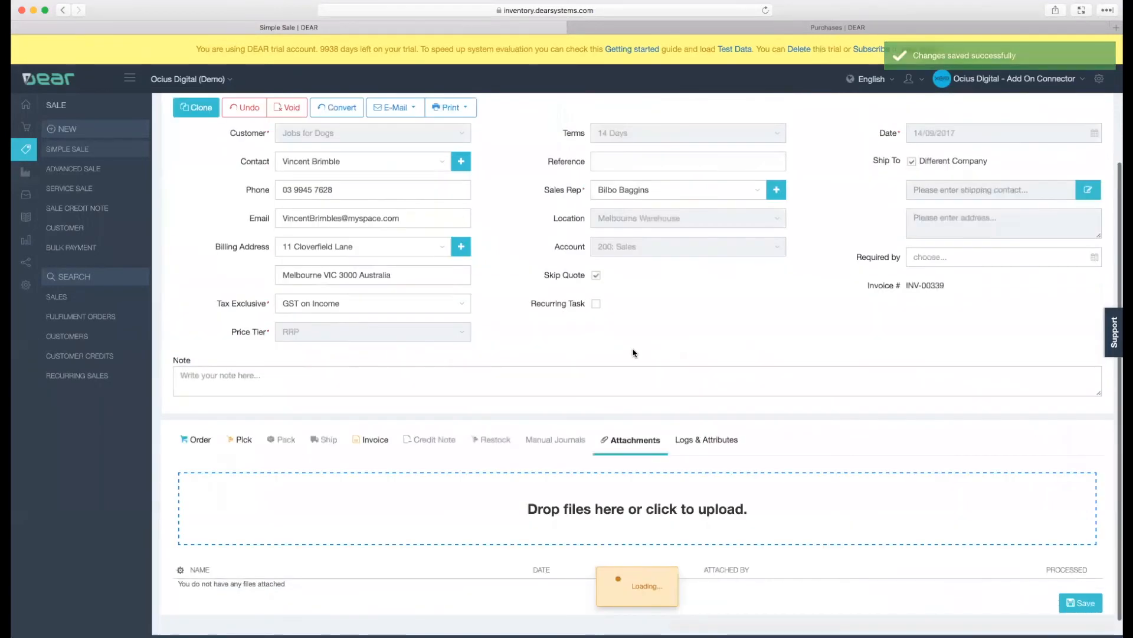
scroll(633, 352, down, 1)
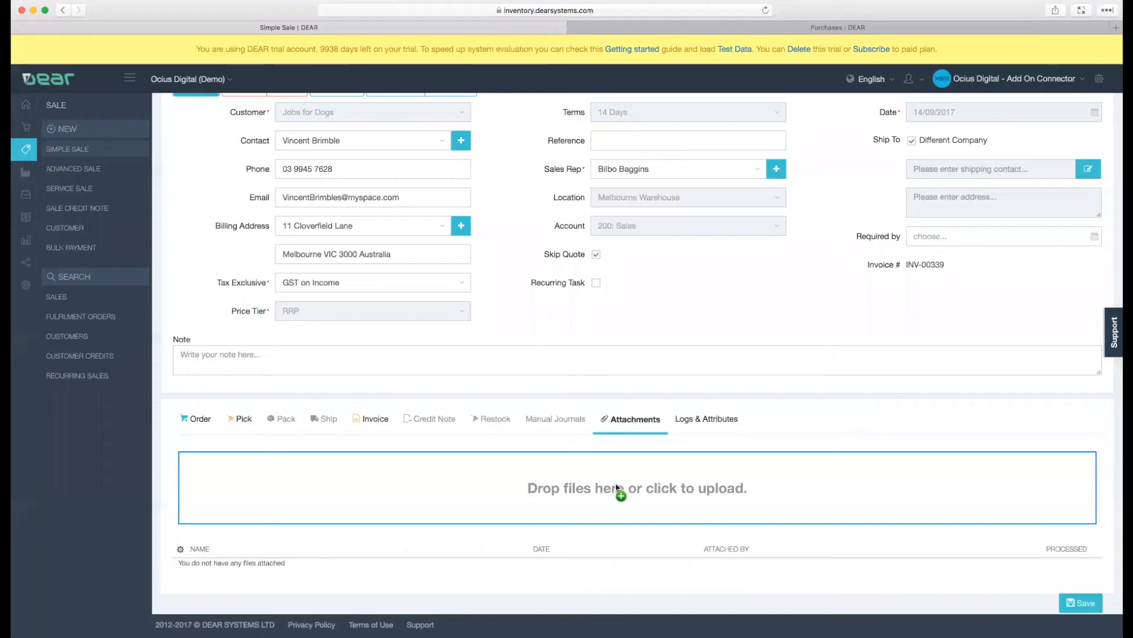
drag(620, 495, 621, 496)
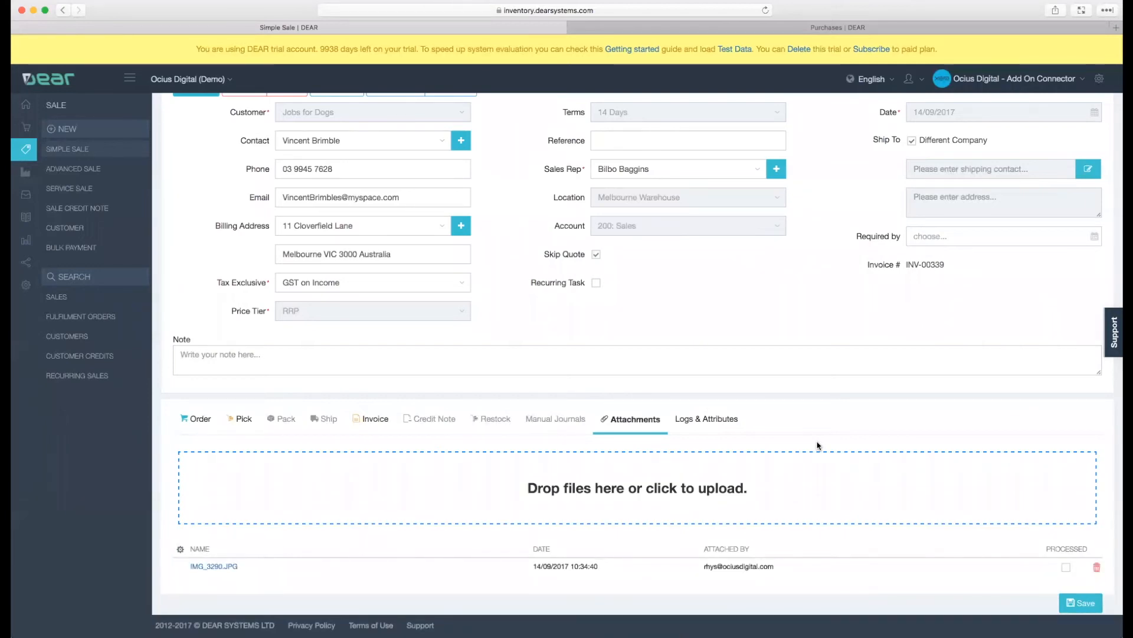
click(654, 512)
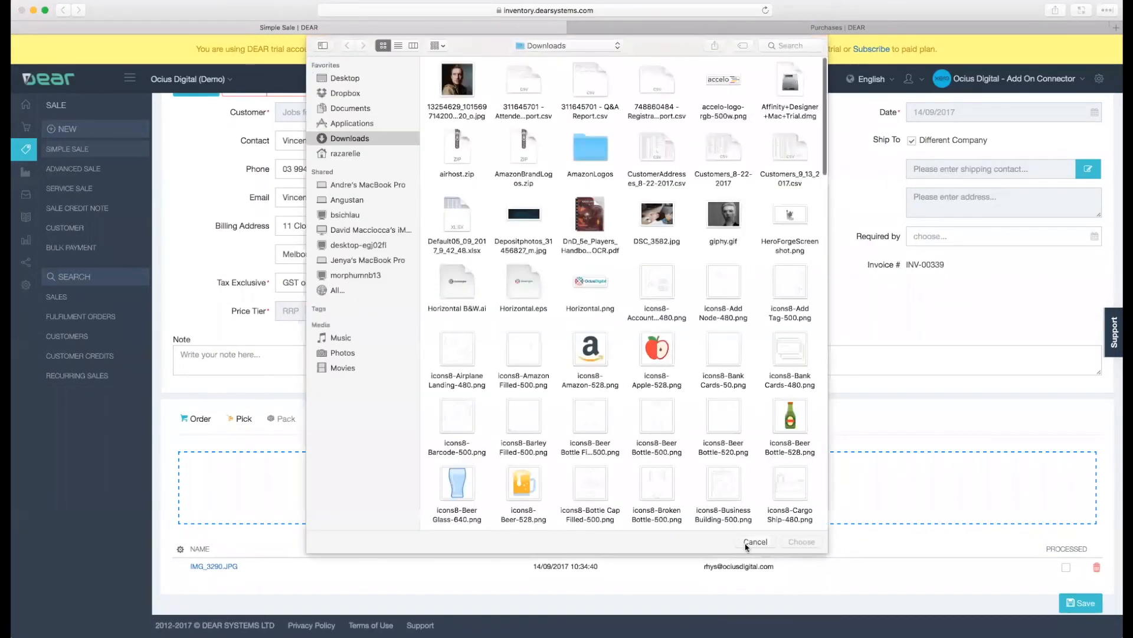
click(755, 541)
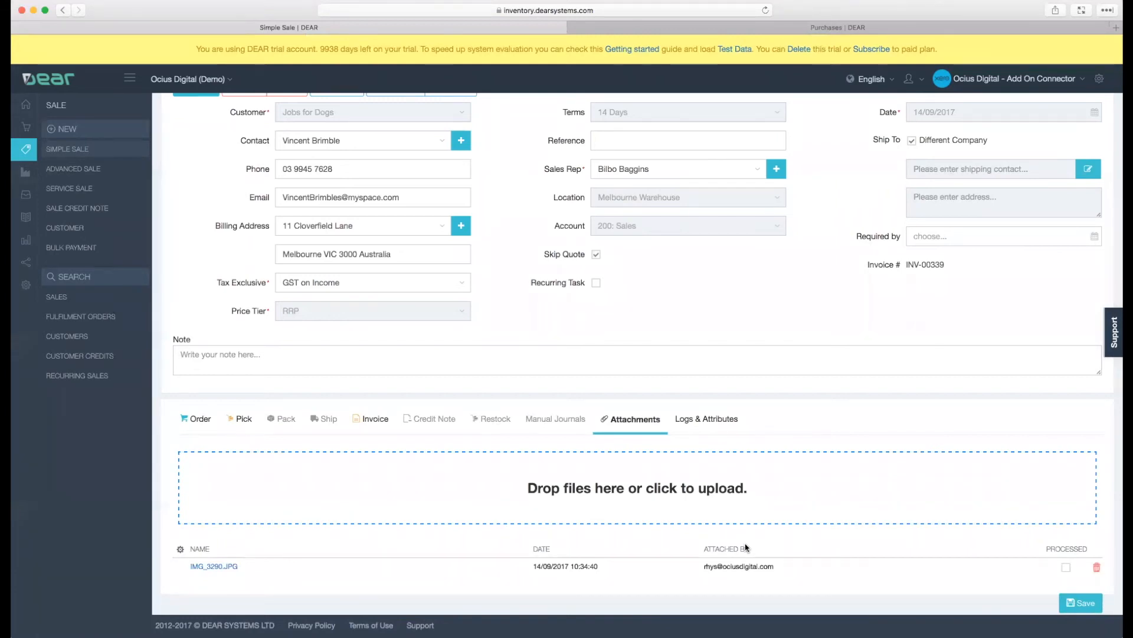
- Set the sale's invoice date to today, 14/09/2017, and authorise the invoice
click(359, 419)
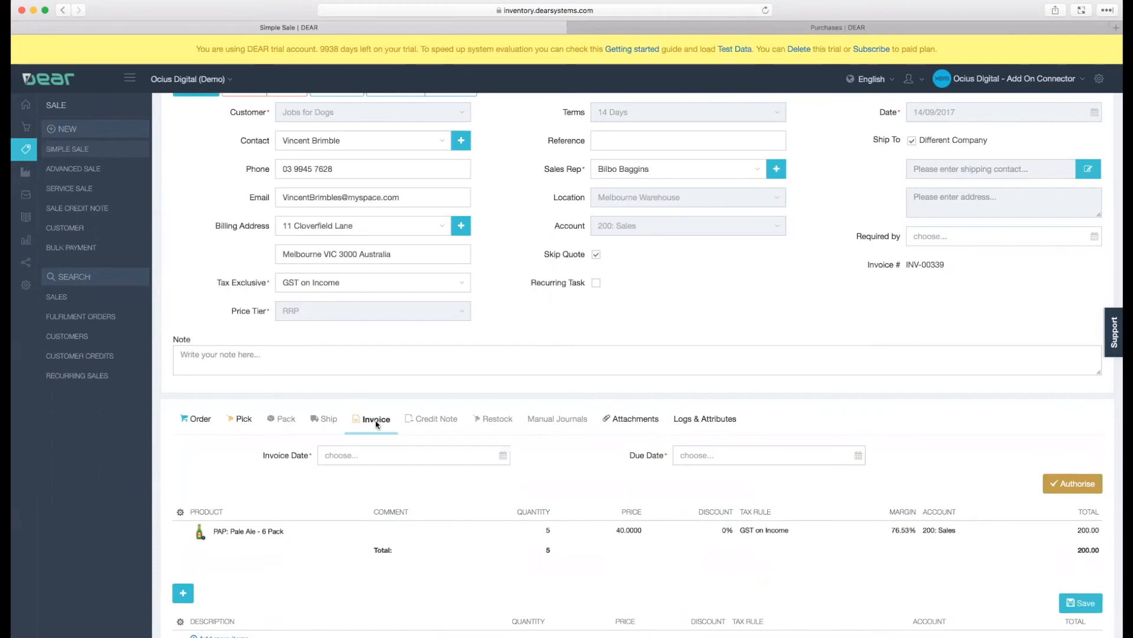
click(502, 458)
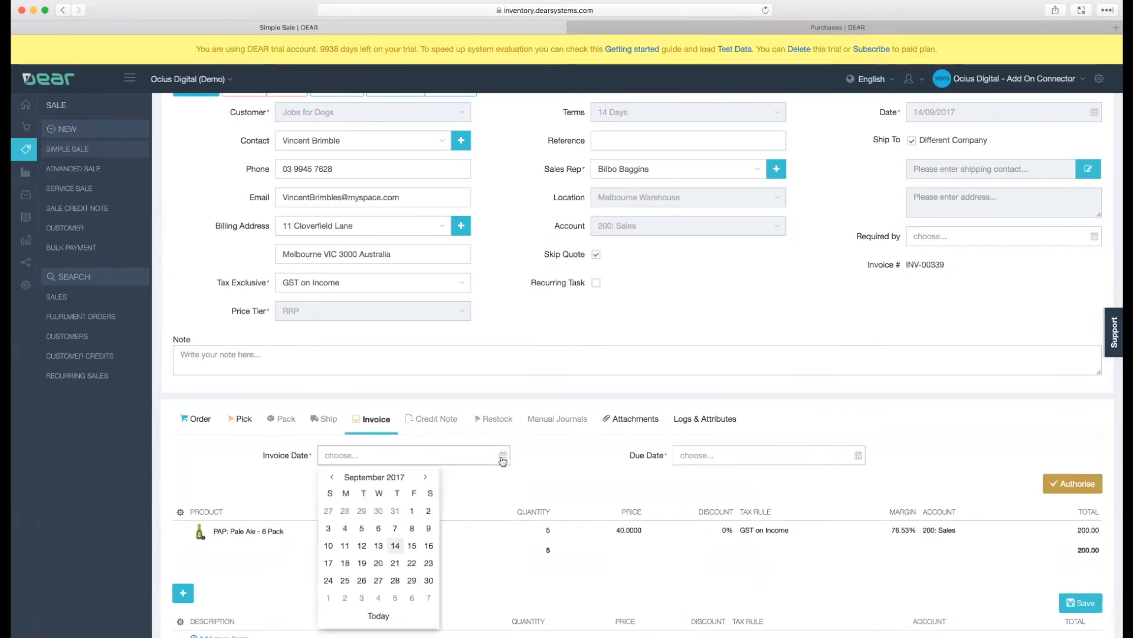
click(377, 616)
click(1089, 482)
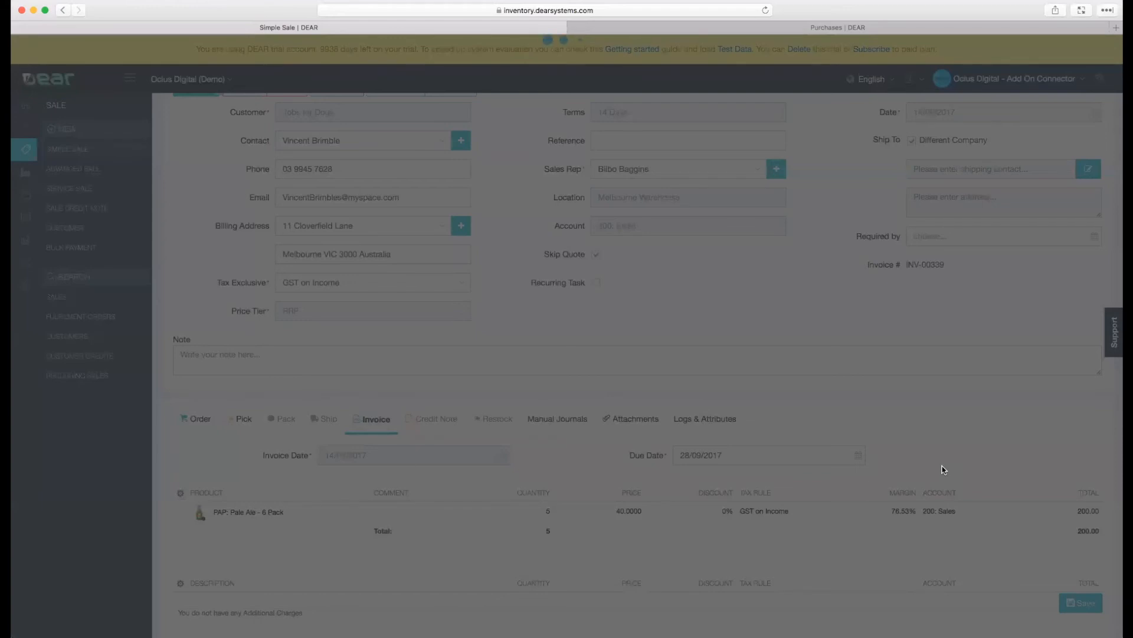
- Apply the existing customer credit CR-00023 to the invoice, saving an allocation of 220.00 AUD, and check the payment lines
scroll(943, 470, down, 4)
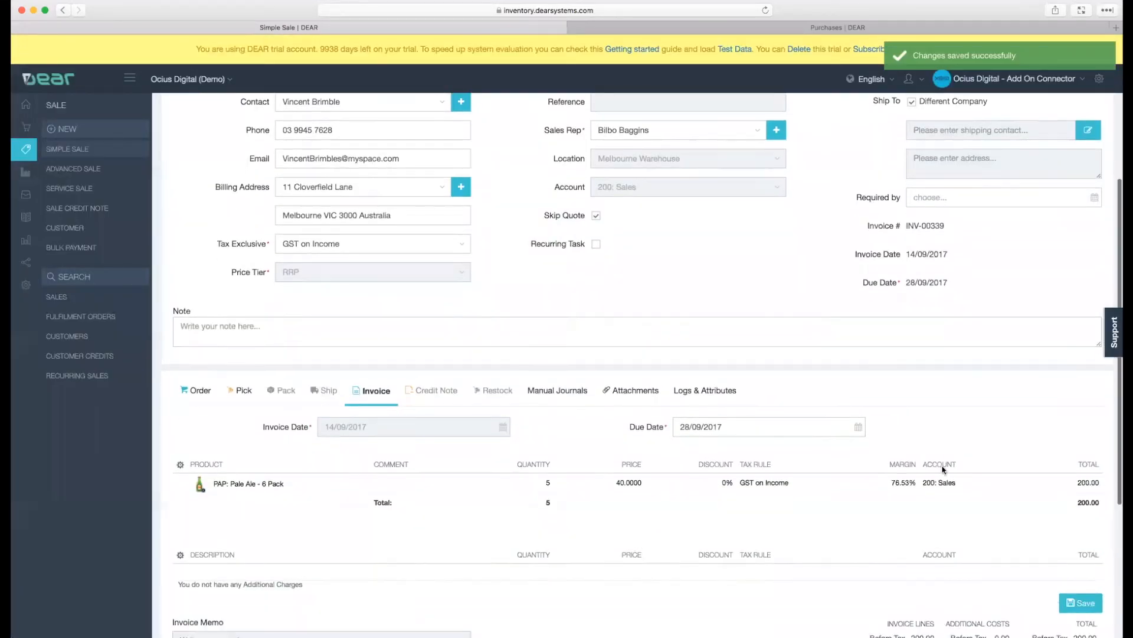
scroll(942, 469, down, 2)
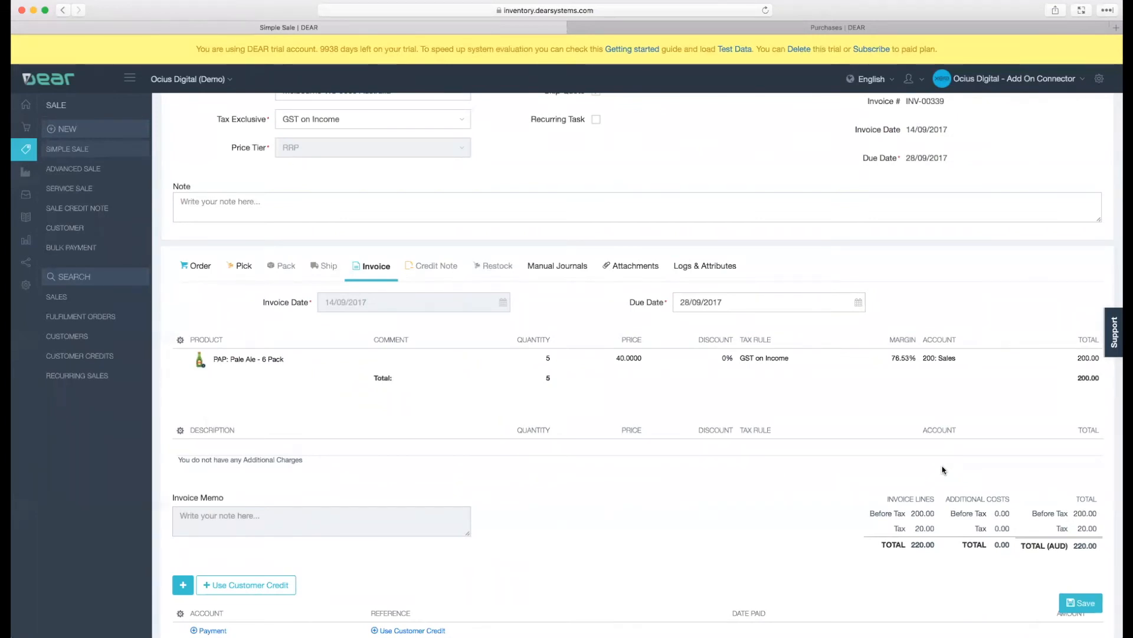
scroll(943, 470, down, 3)
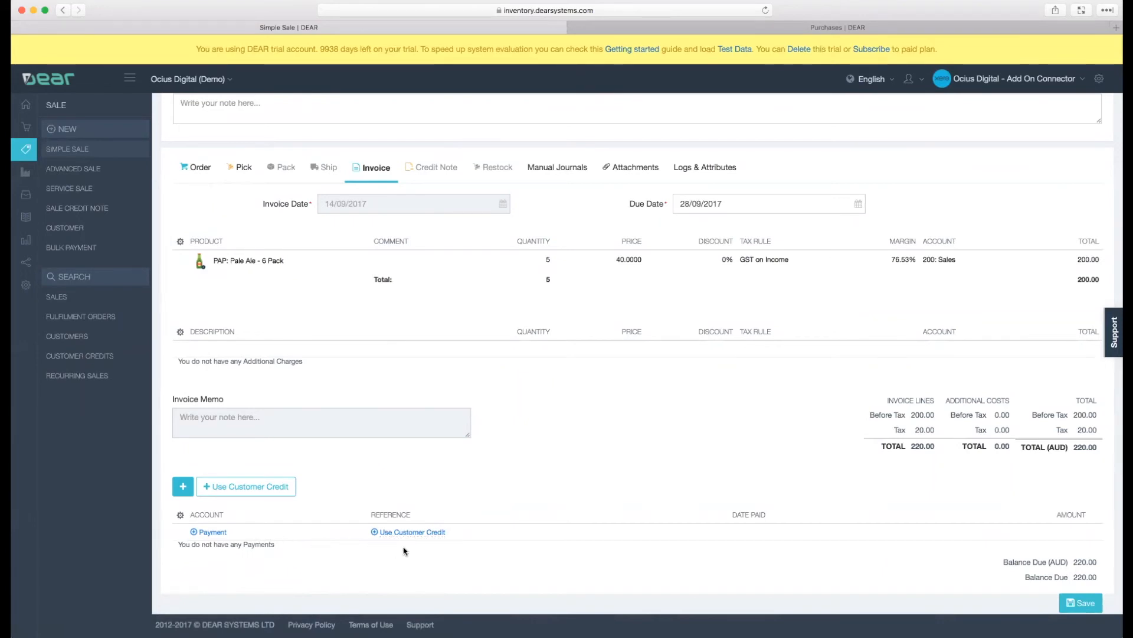
click(247, 495)
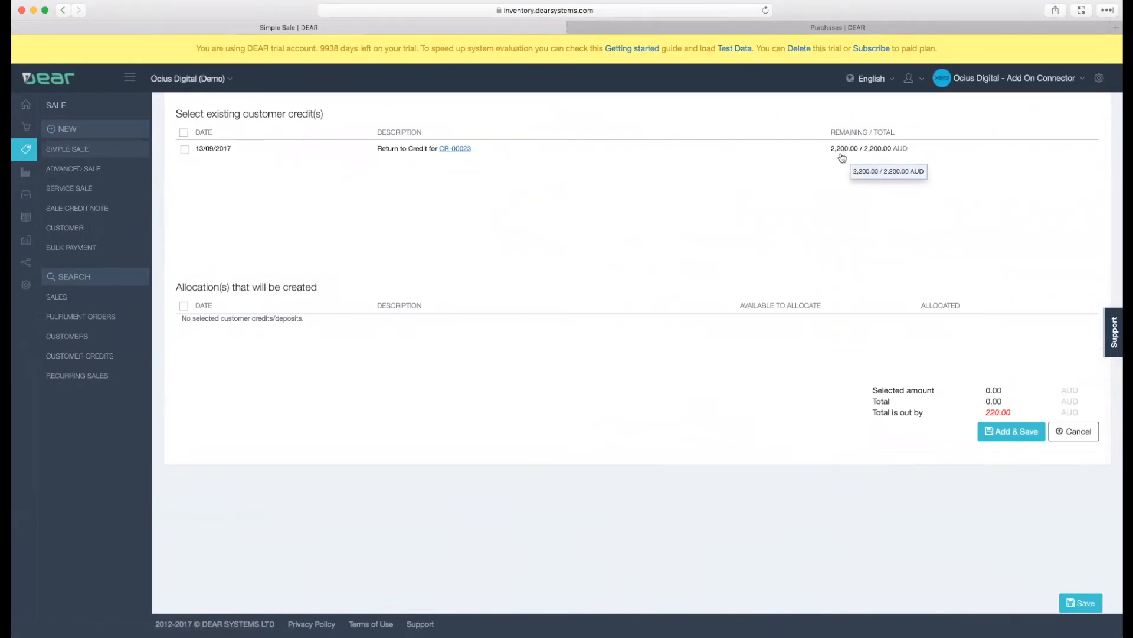
click(185, 151)
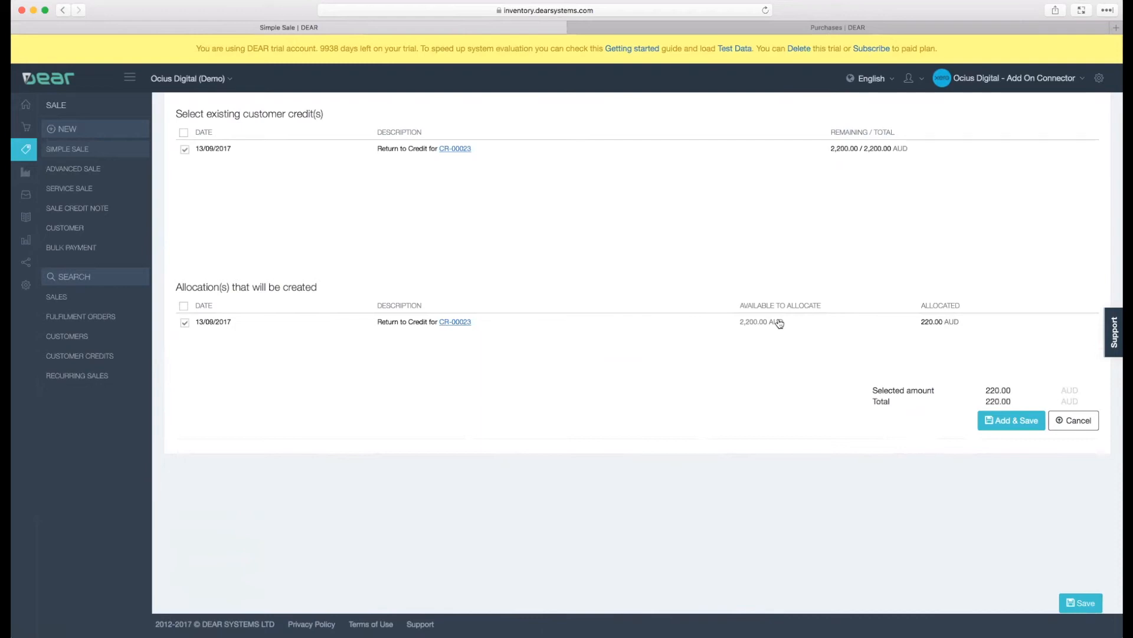
click(984, 421)
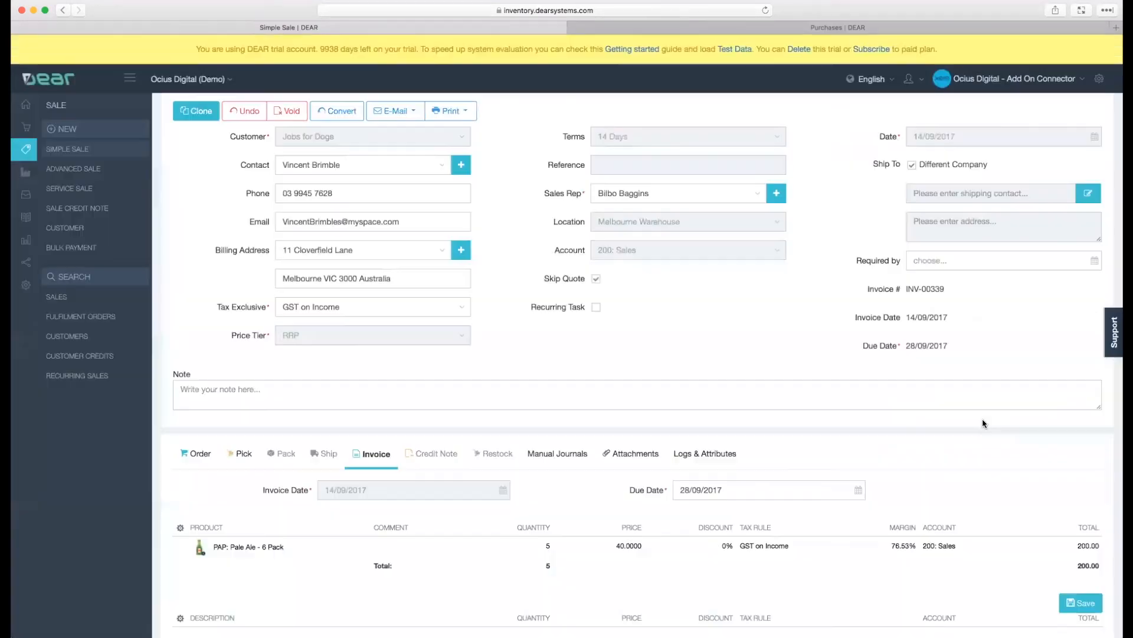
scroll(982, 419, down, 5)
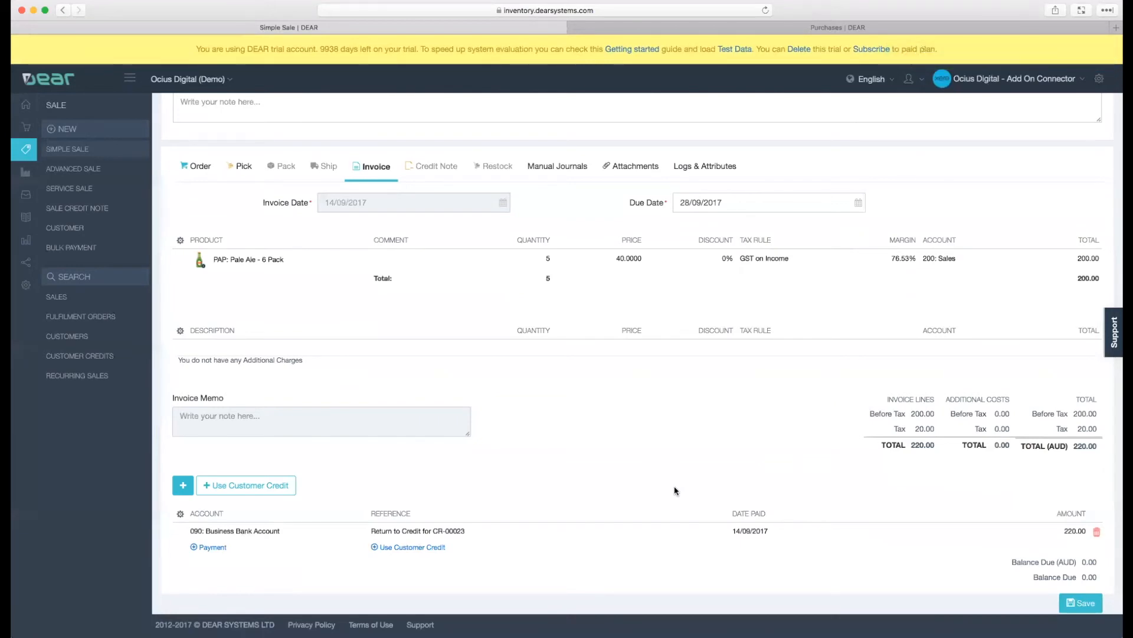
scroll(676, 491, up, 6)
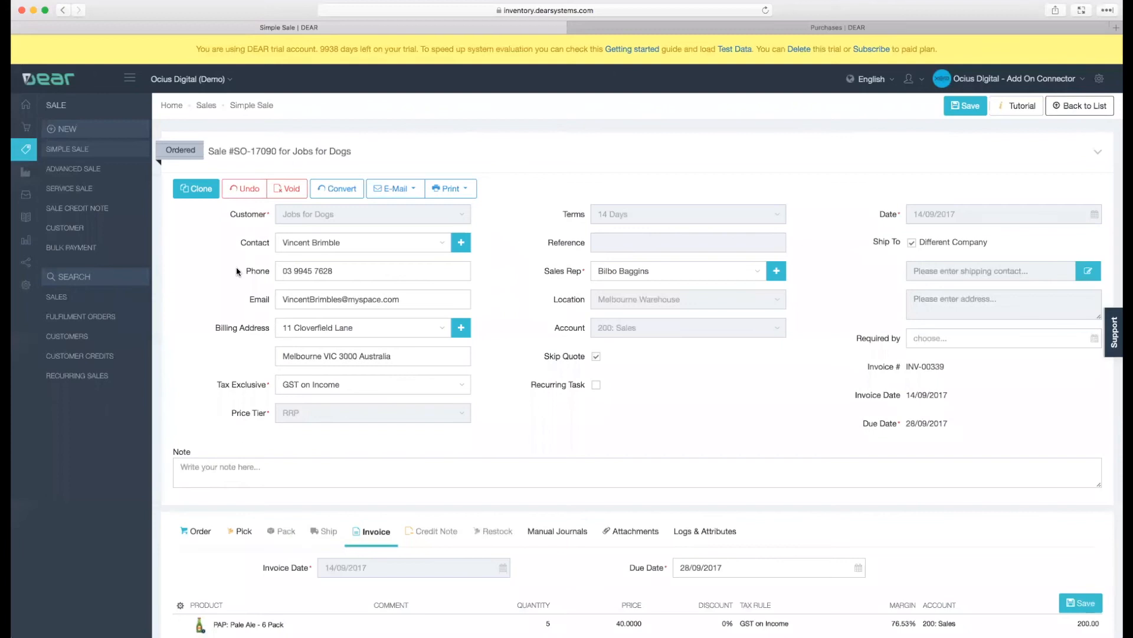
- Open a new inventory write-off from the production options
click(31, 179)
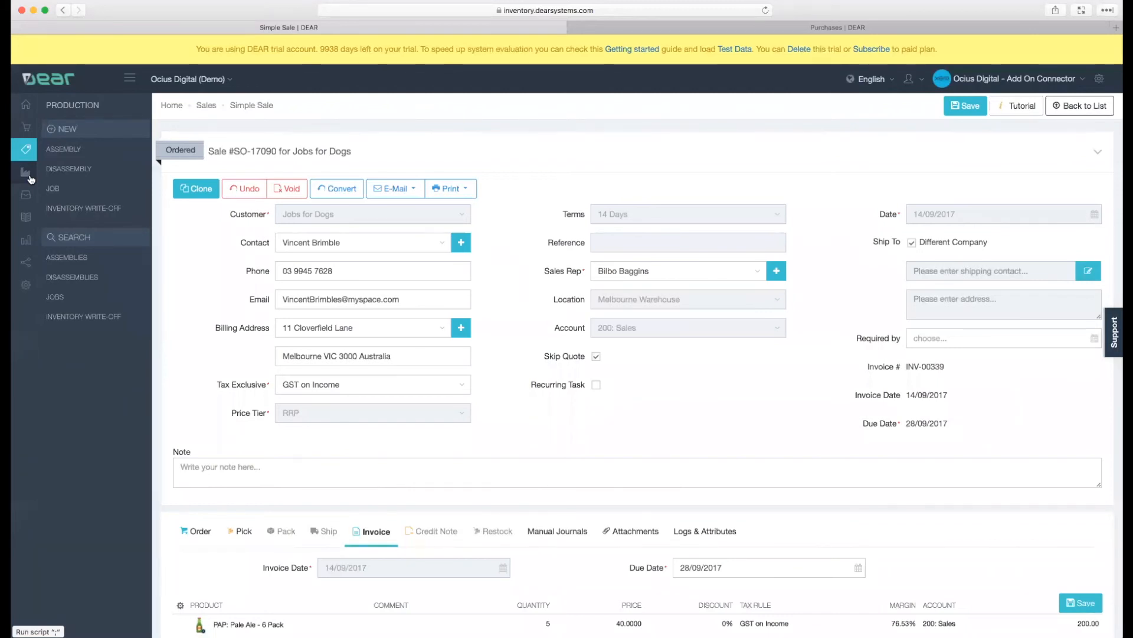
click(88, 213)
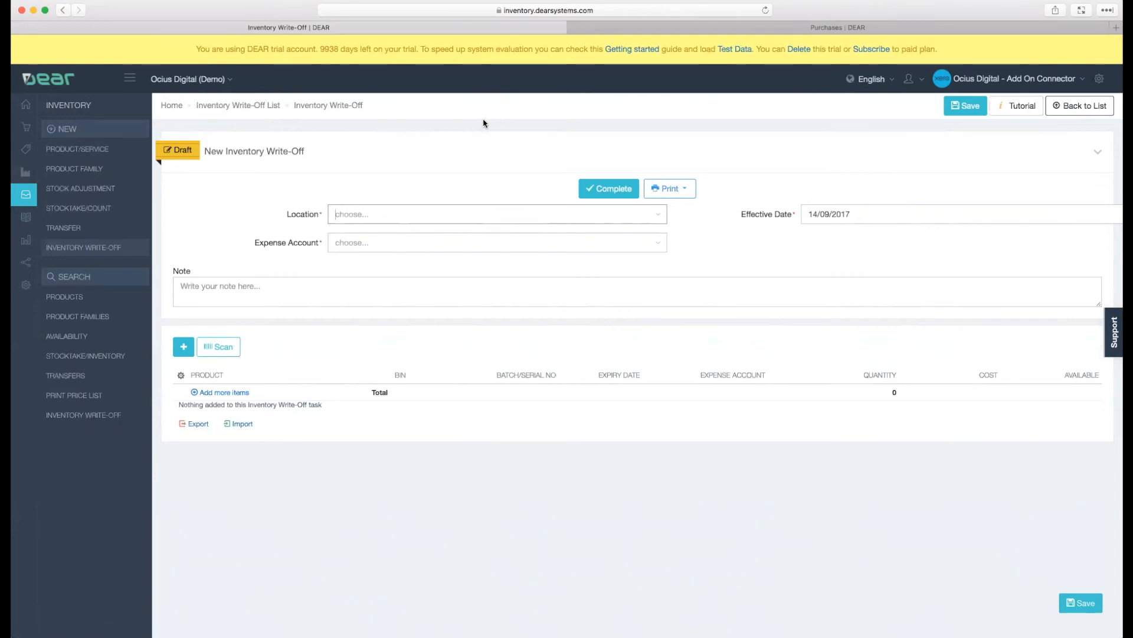
drag(928, 461, 927, 598)
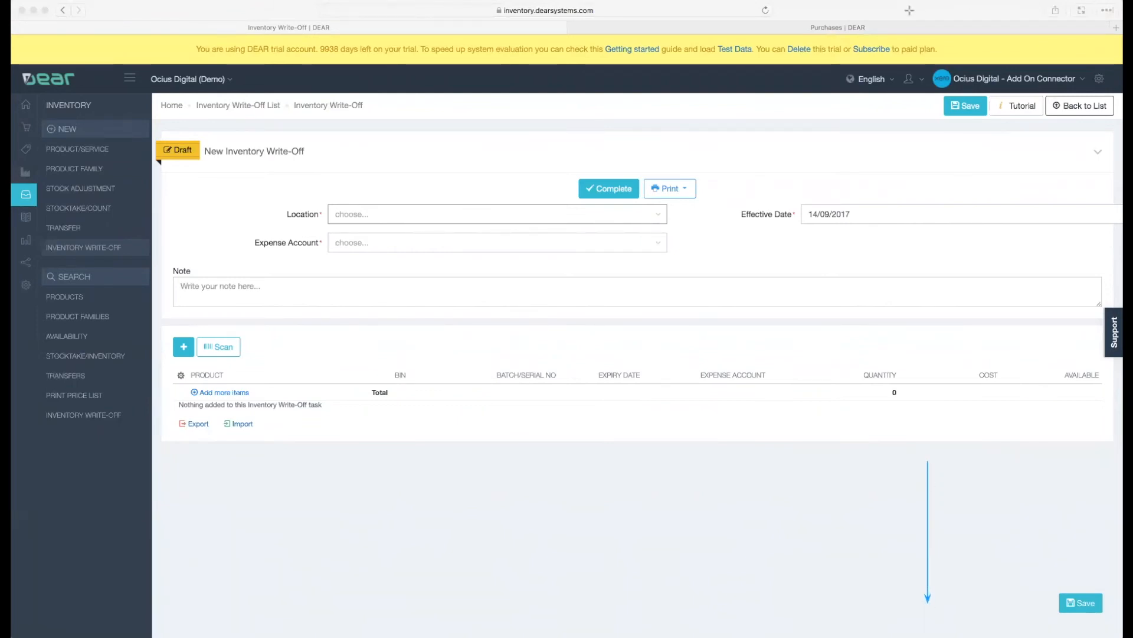
drag(887, 212, 887, 101)
click(808, 116)
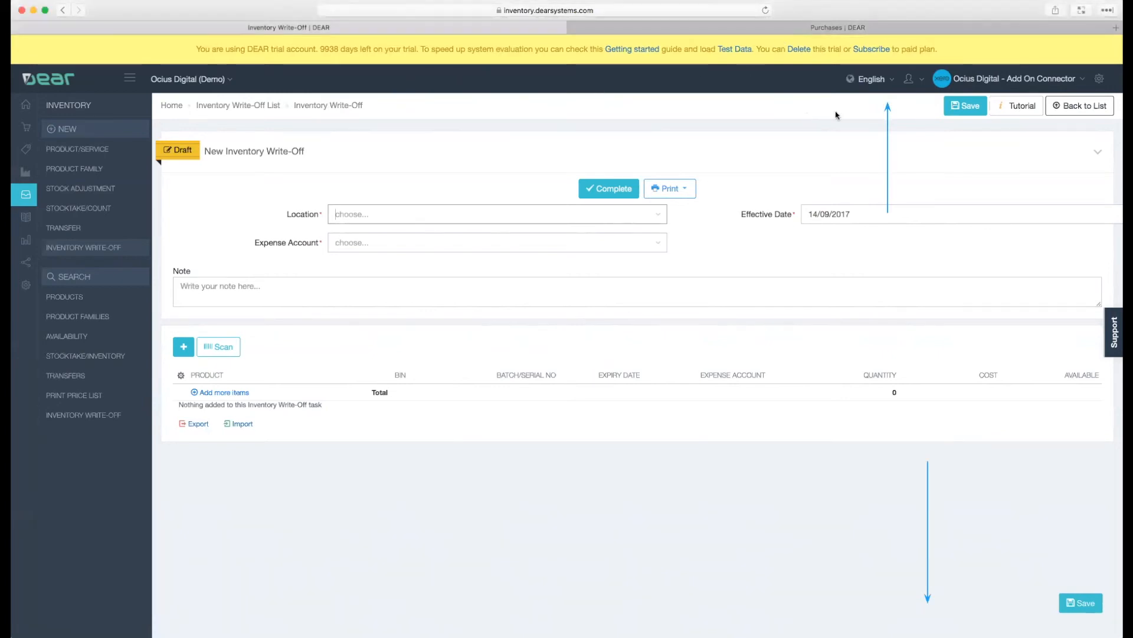
- View the Xero sync summary for products, contacts, invoices and credit notes, and close it
click(989, 86)
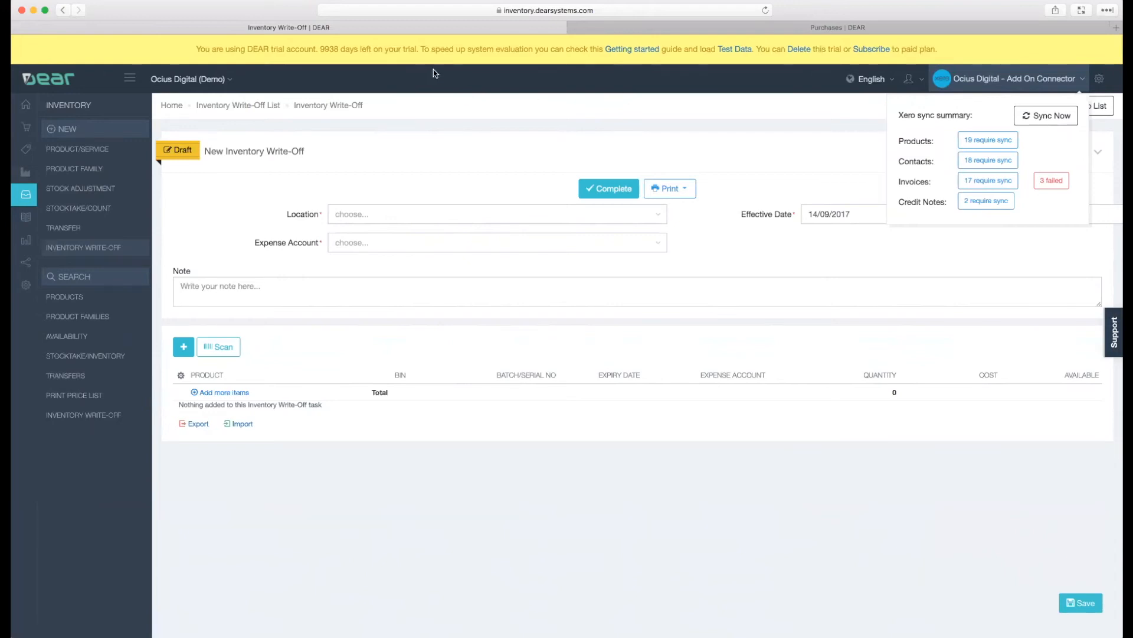
click(866, 186)
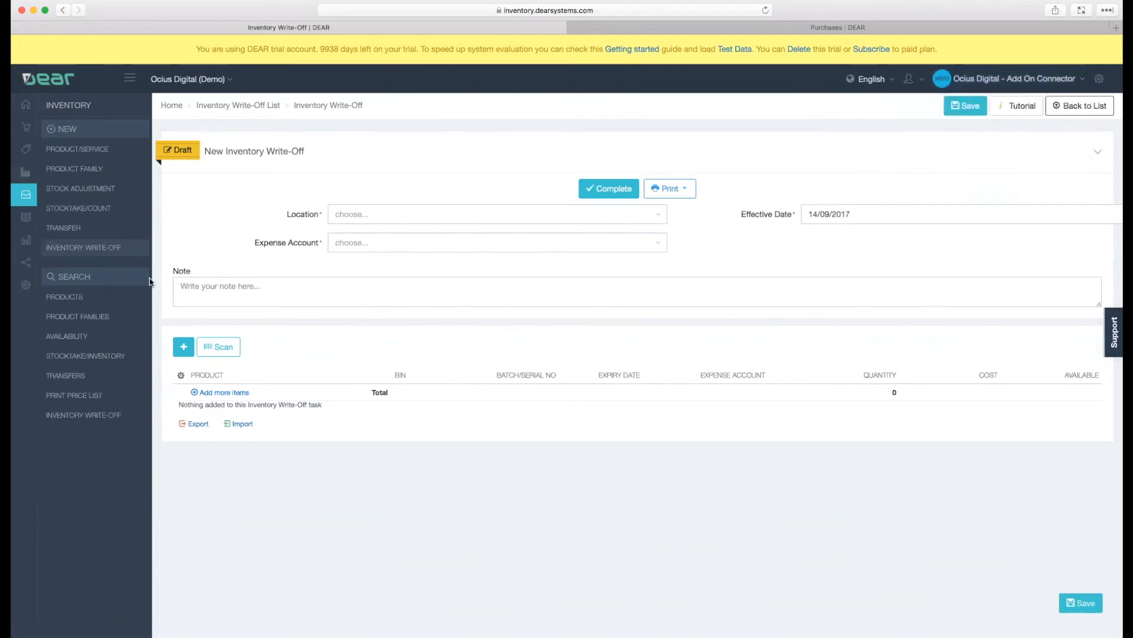
- Browse the available integrations and open the Shopify eCommerce integration
click(24, 286)
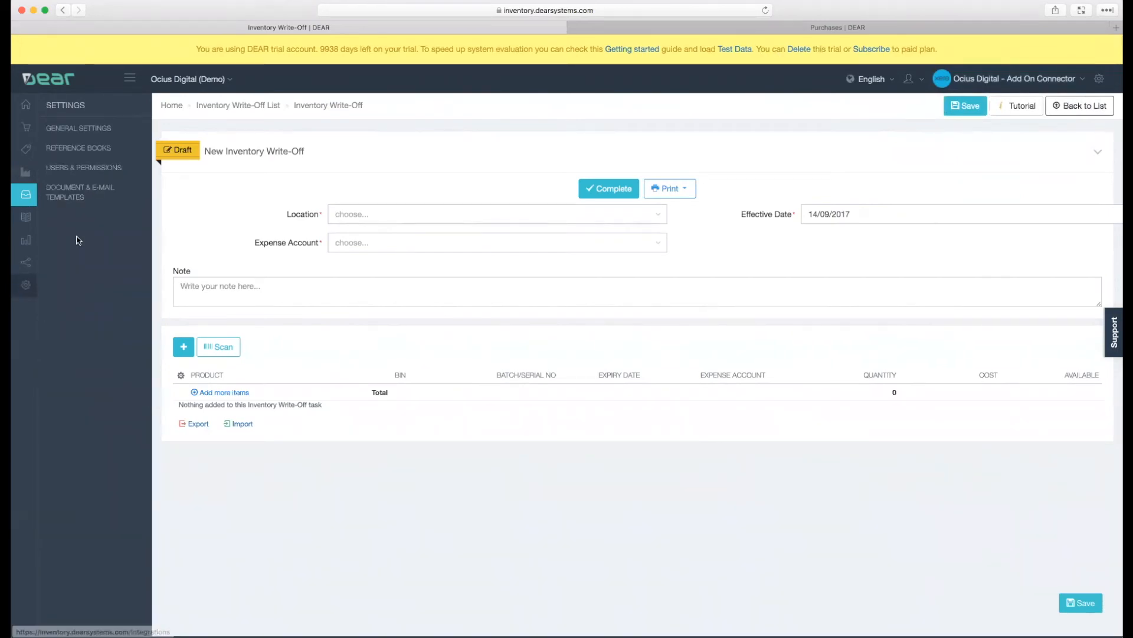
click(23, 265)
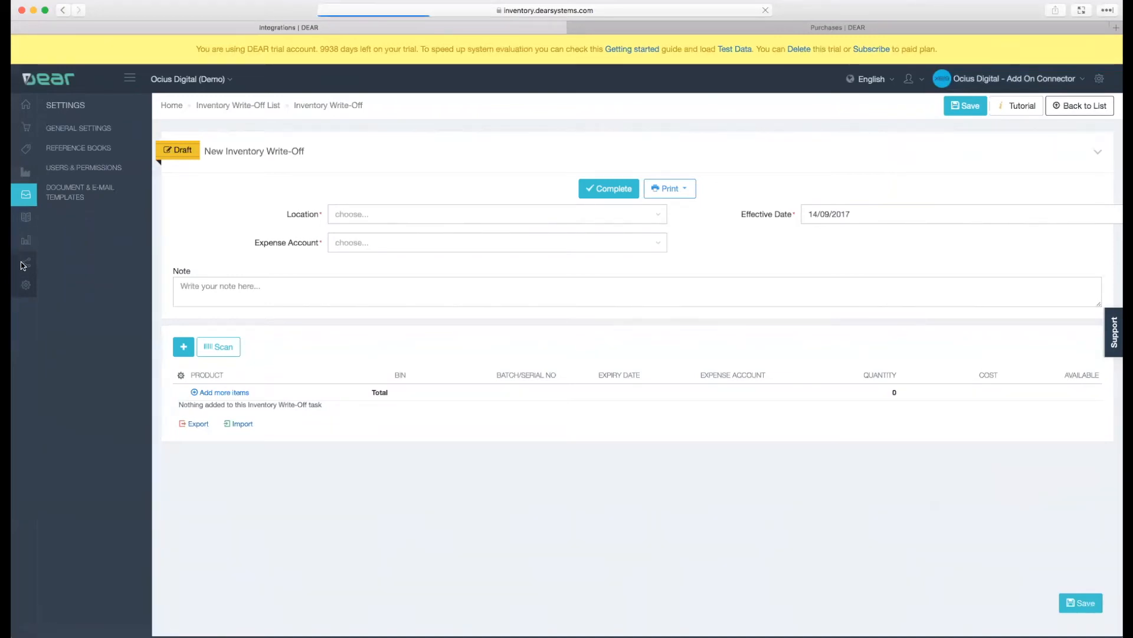
scroll(412, 324, down, 2)
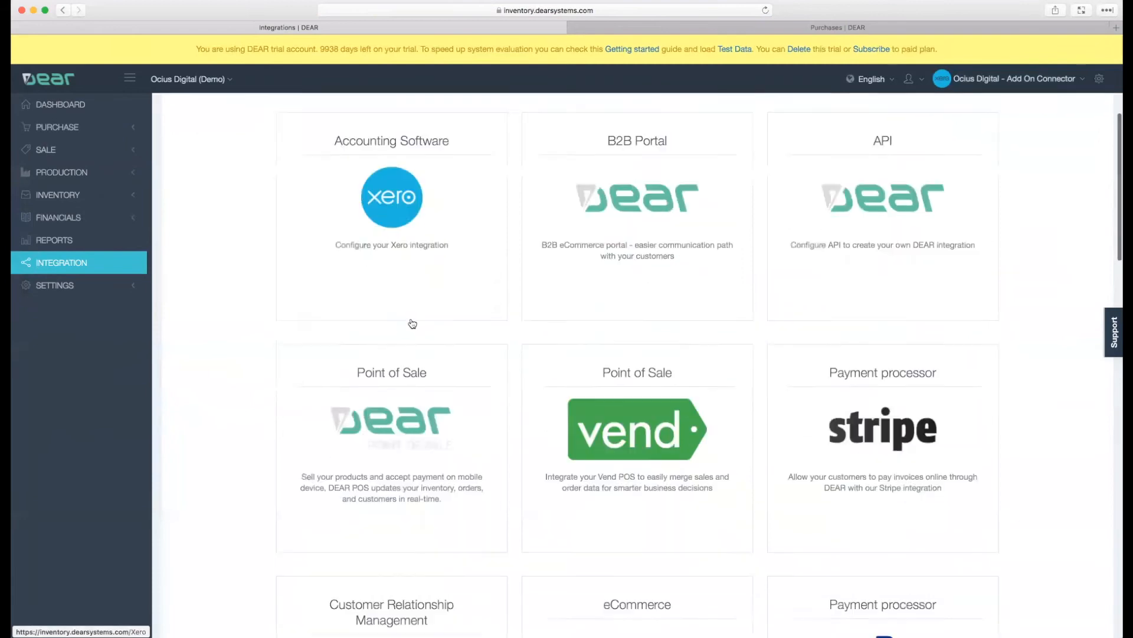
scroll(412, 324, down, 10)
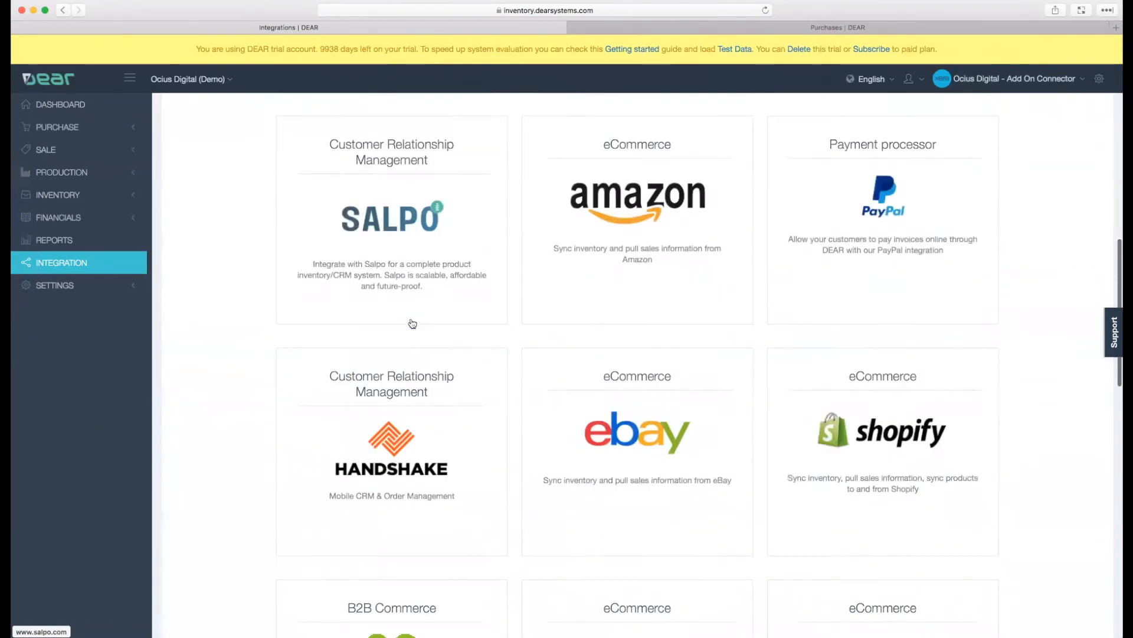
right_click(916, 453)
click(899, 443)
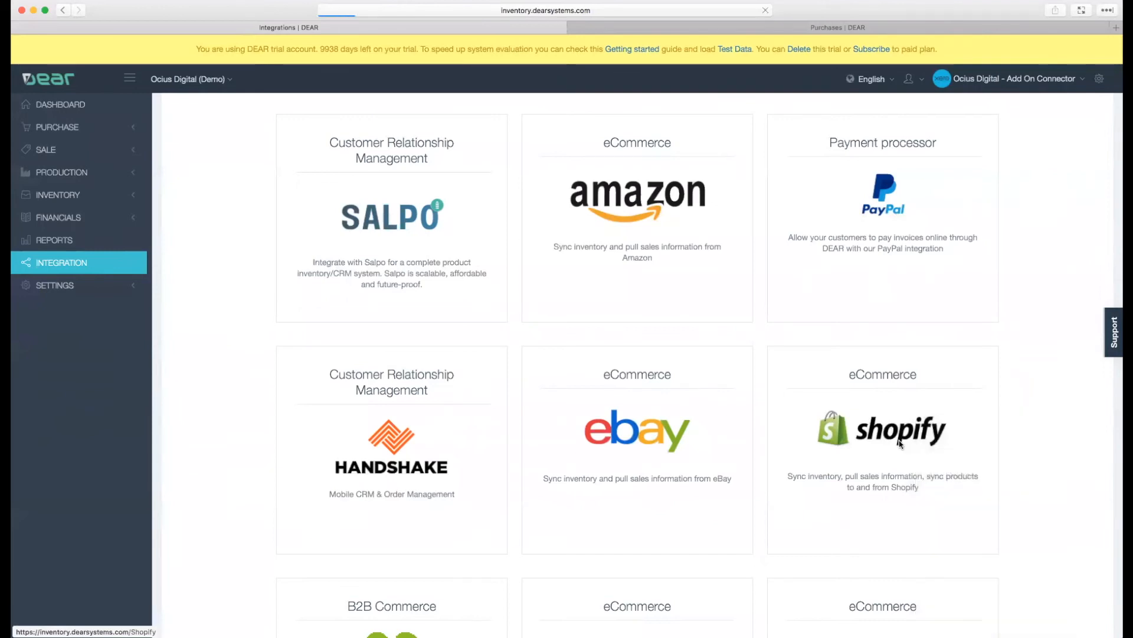
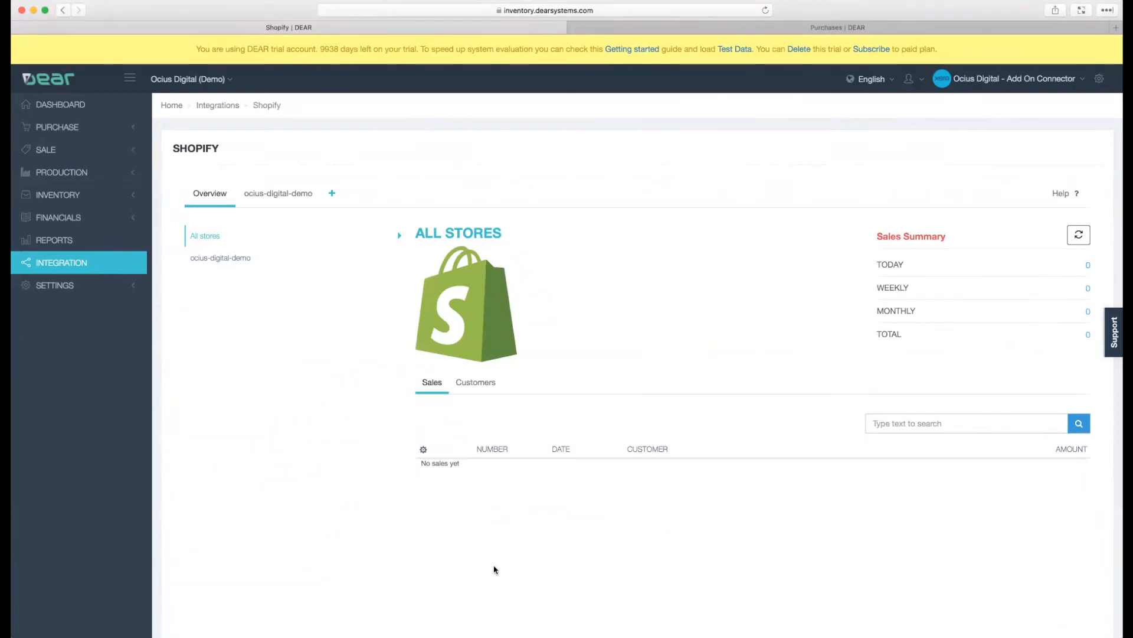
- Check the Shopify customers overview and the ocius-digital-demo store, and review its setup options, tax rule links and payment account links
click(476, 385)
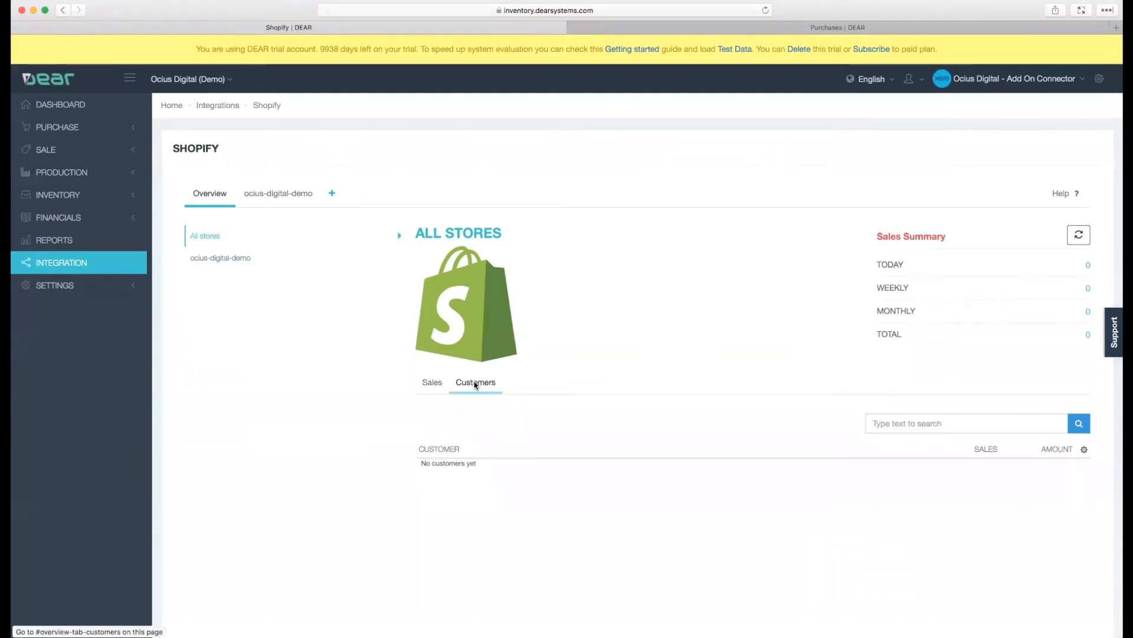
click(241, 263)
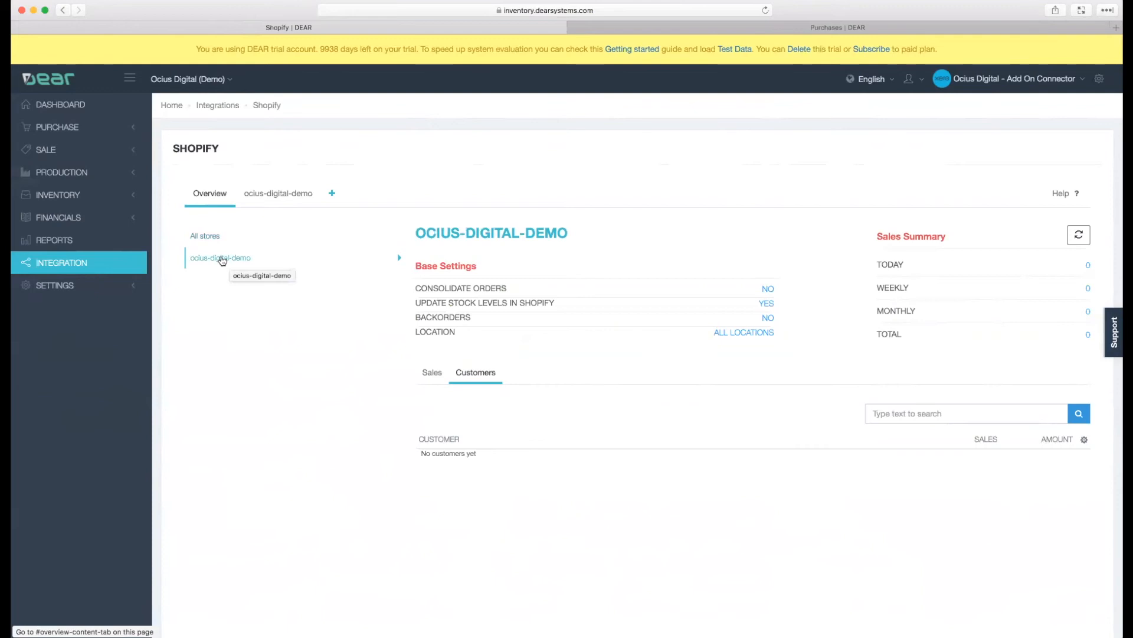
click(269, 197)
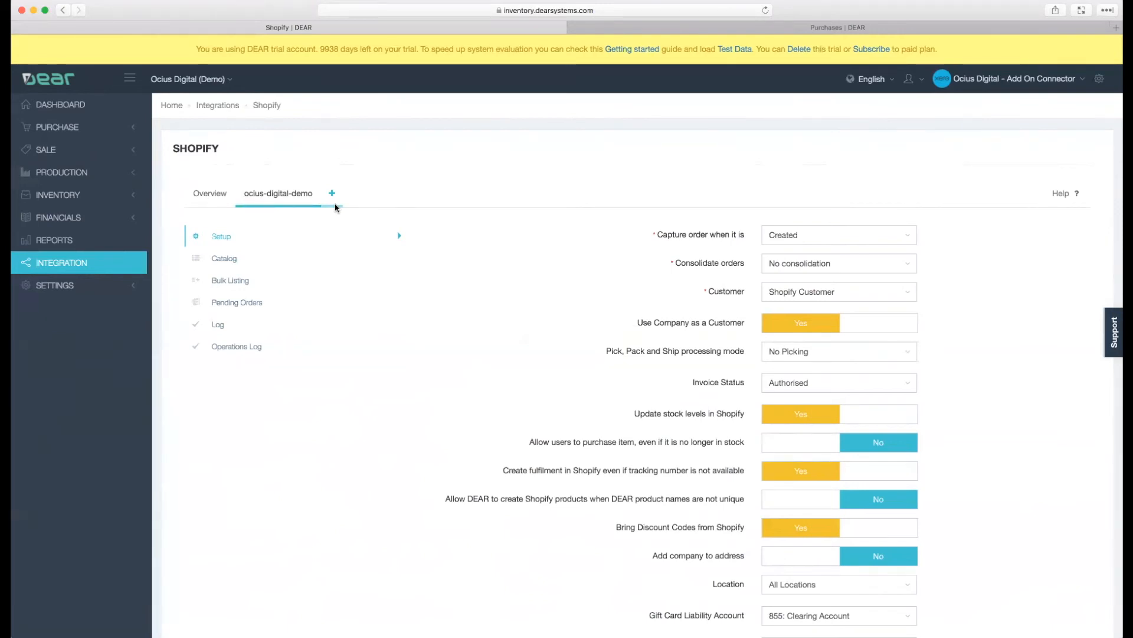
scroll(617, 341, down, 5)
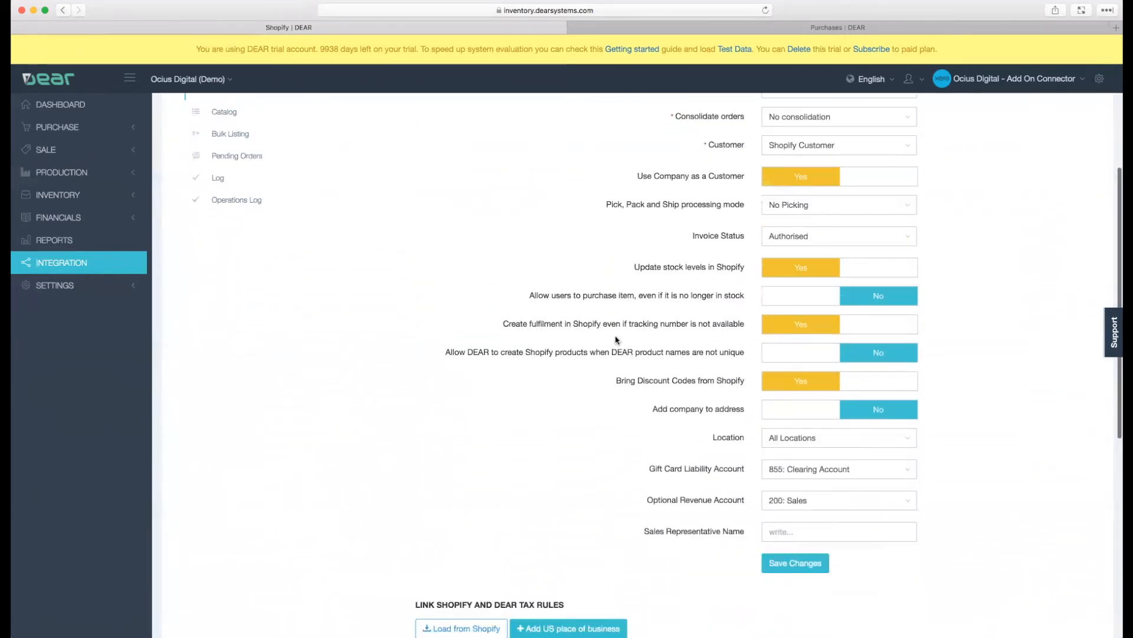
scroll(617, 341, down, 10)
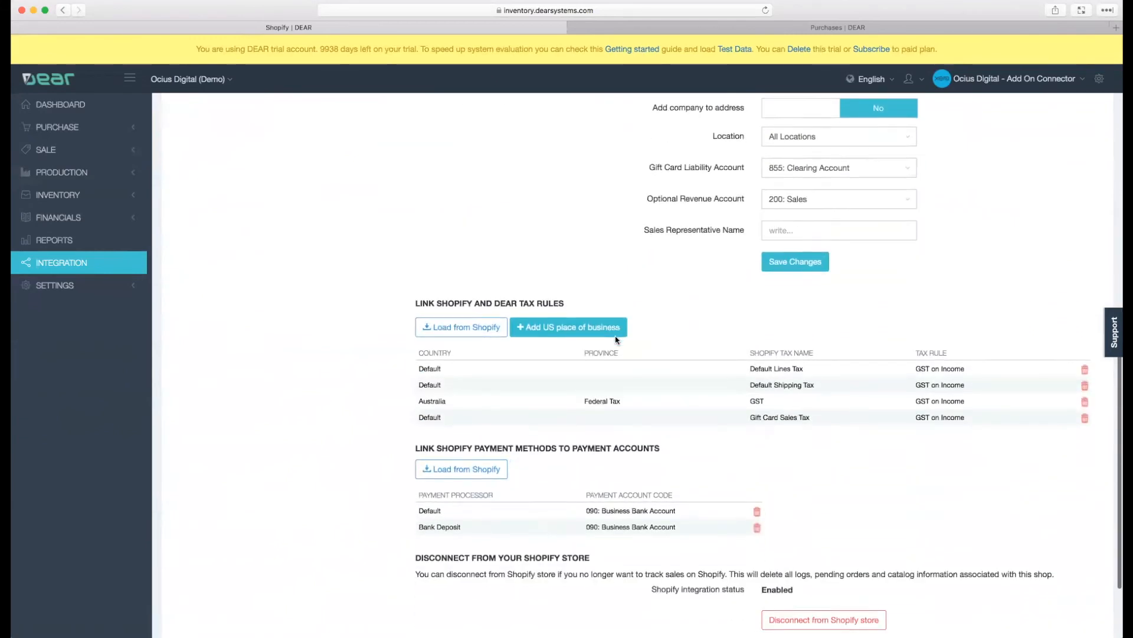
scroll(616, 340, up, 13)
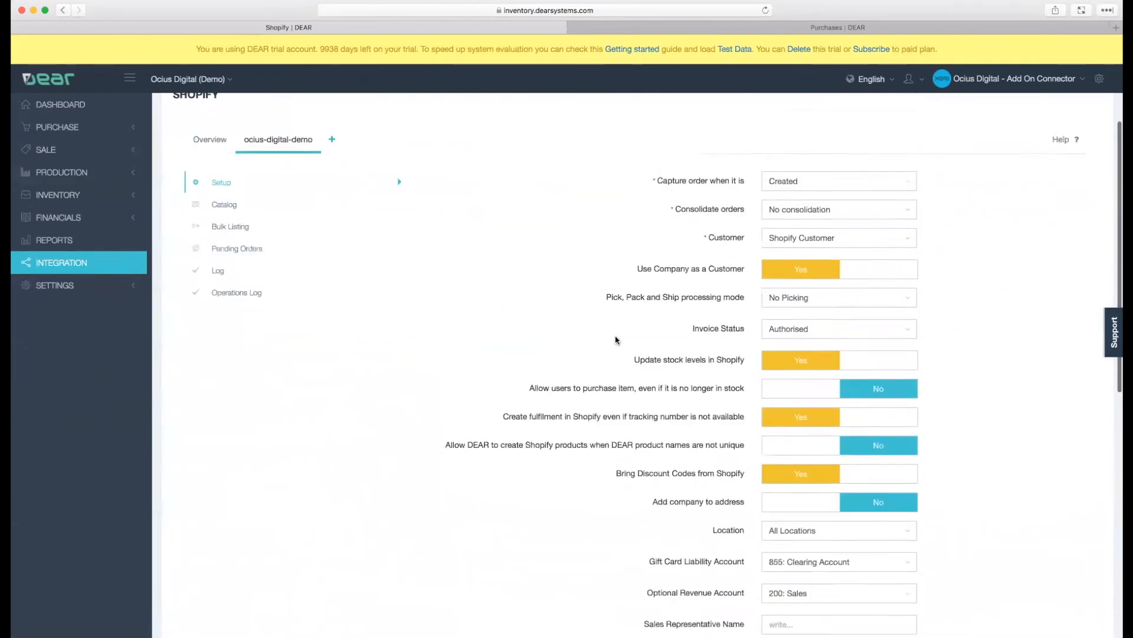
scroll(616, 340, up, 2)
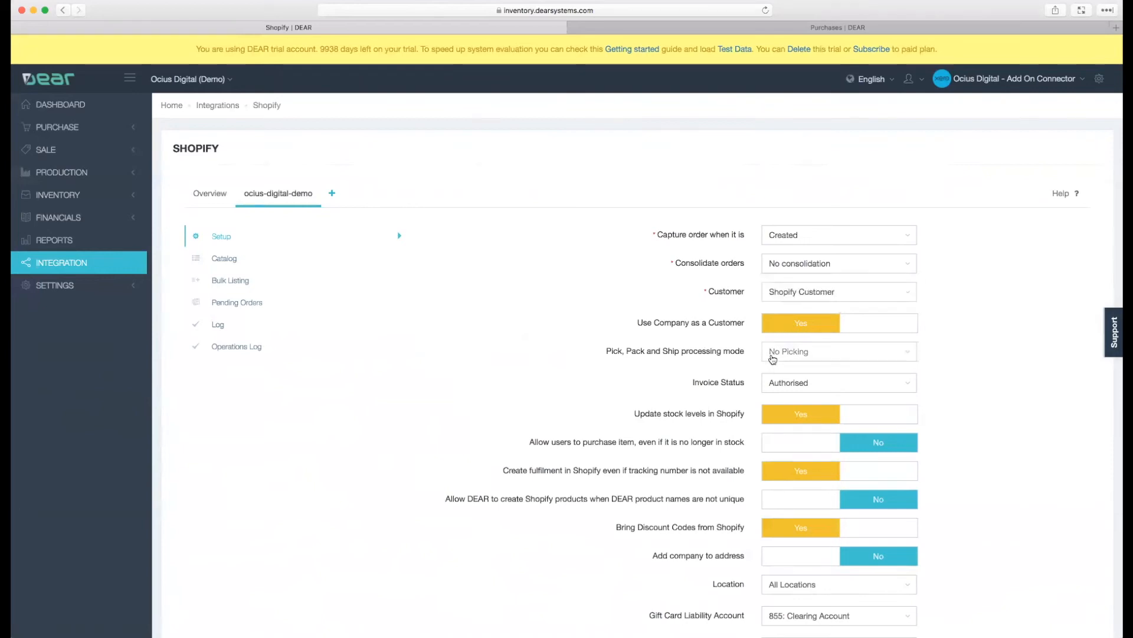
mouse_move(773, 358)
mouse_move(780, 383)
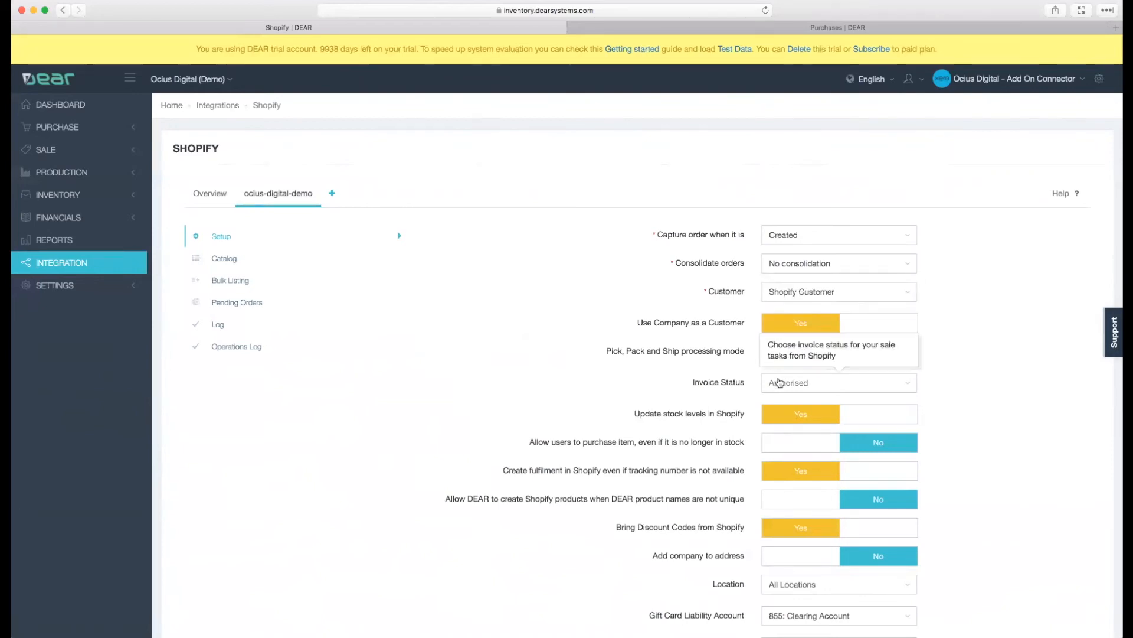
- View the ocius-digital-demo store's product catalog, bulk listing page and pending orders
click(226, 267)
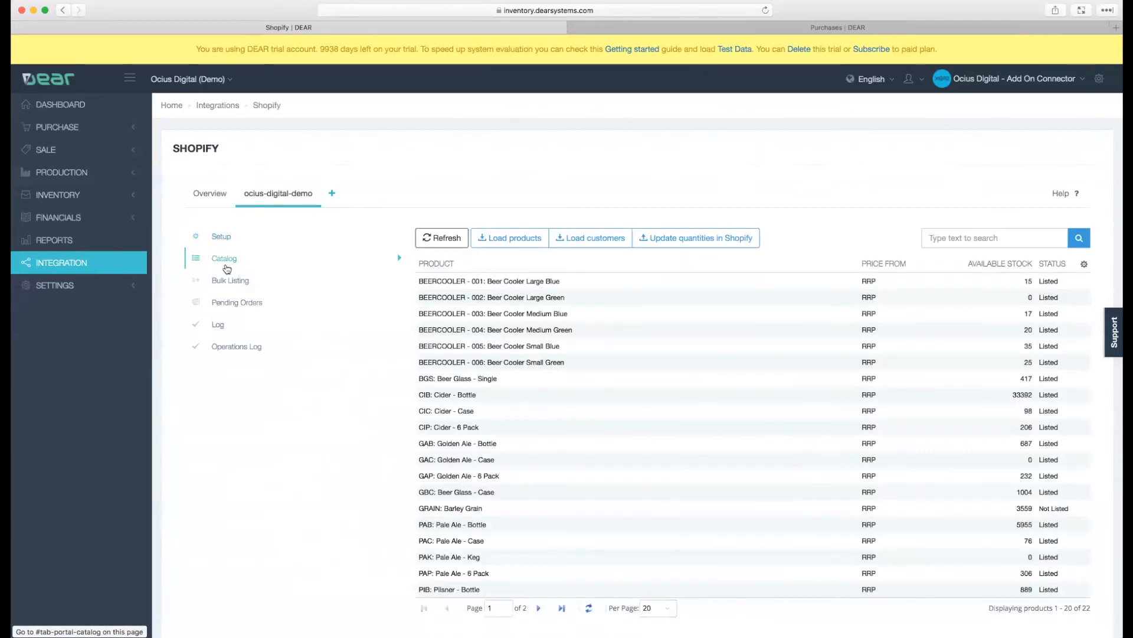
click(229, 285)
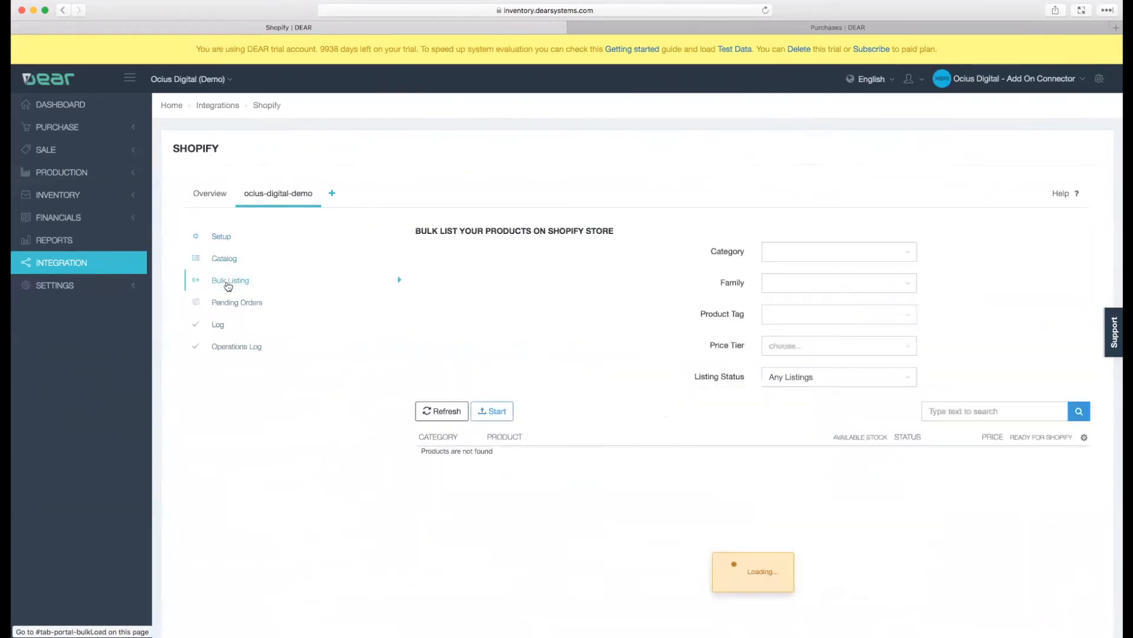
click(228, 300)
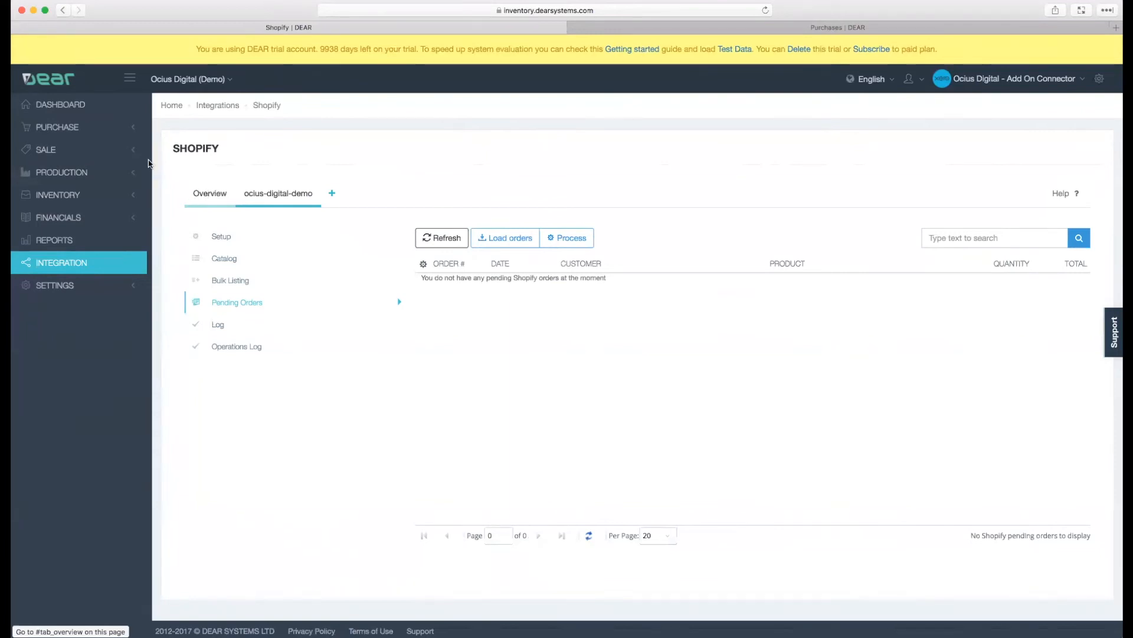
- Collapse the navigation sidebar, browse the Purchase and Sale options, and expand the sidebar again
click(129, 80)
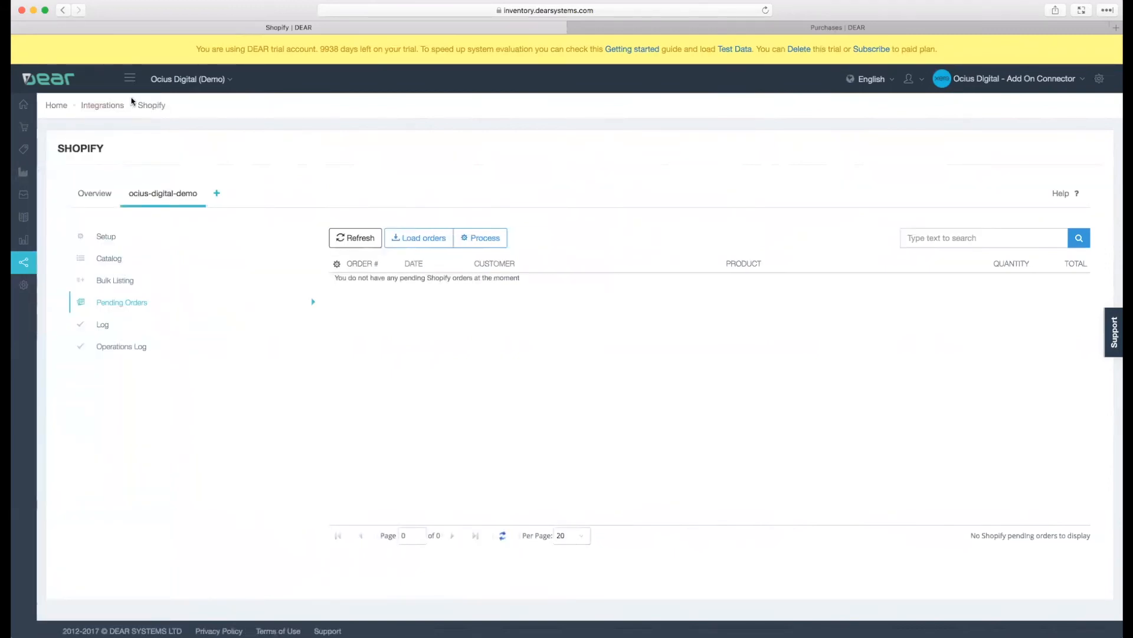
mouse_move(22, 133)
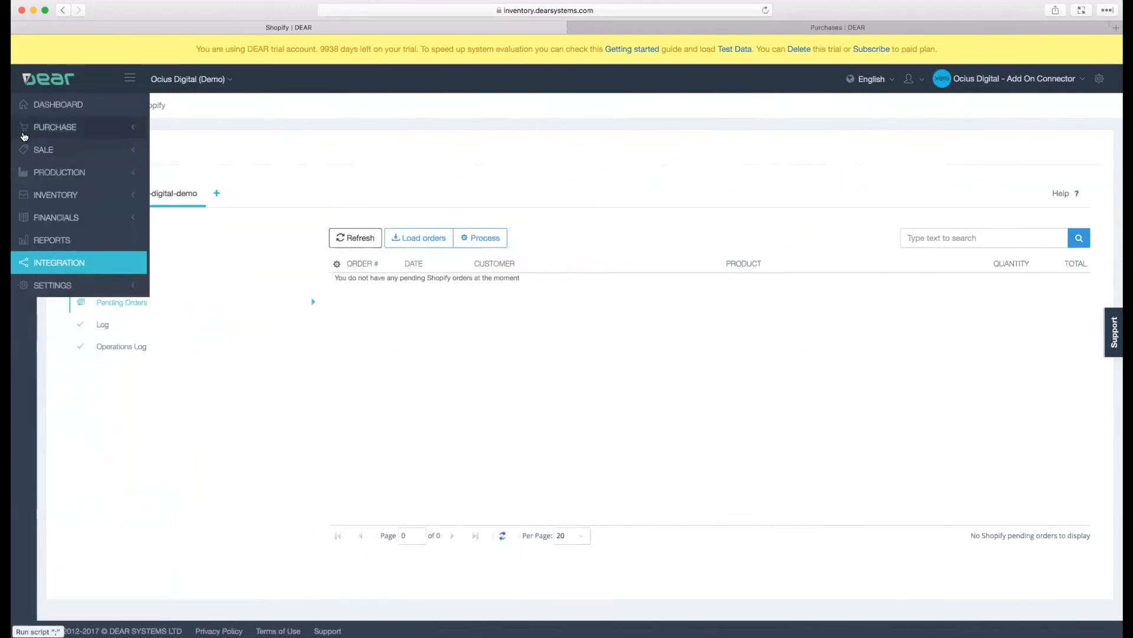
click(61, 128)
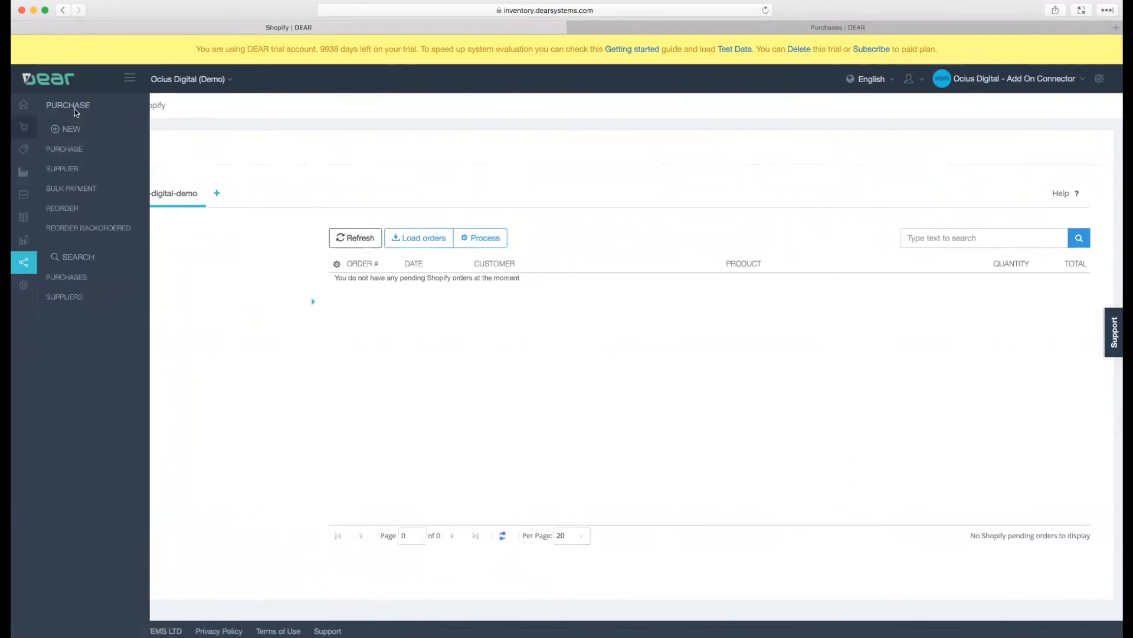
mouse_move(27, 145)
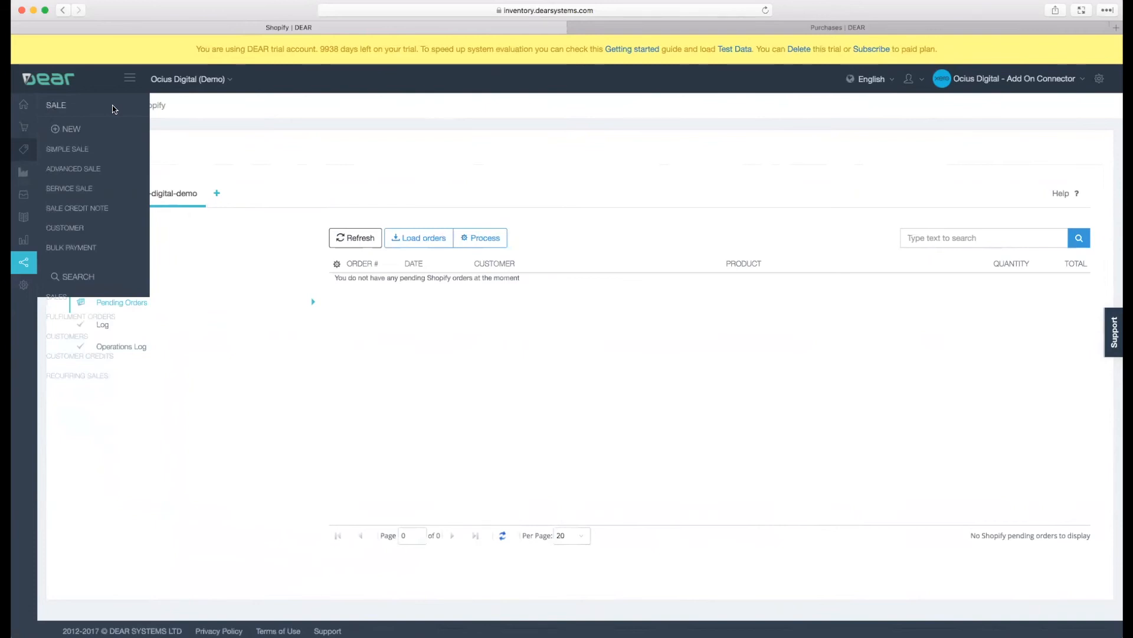
click(129, 79)
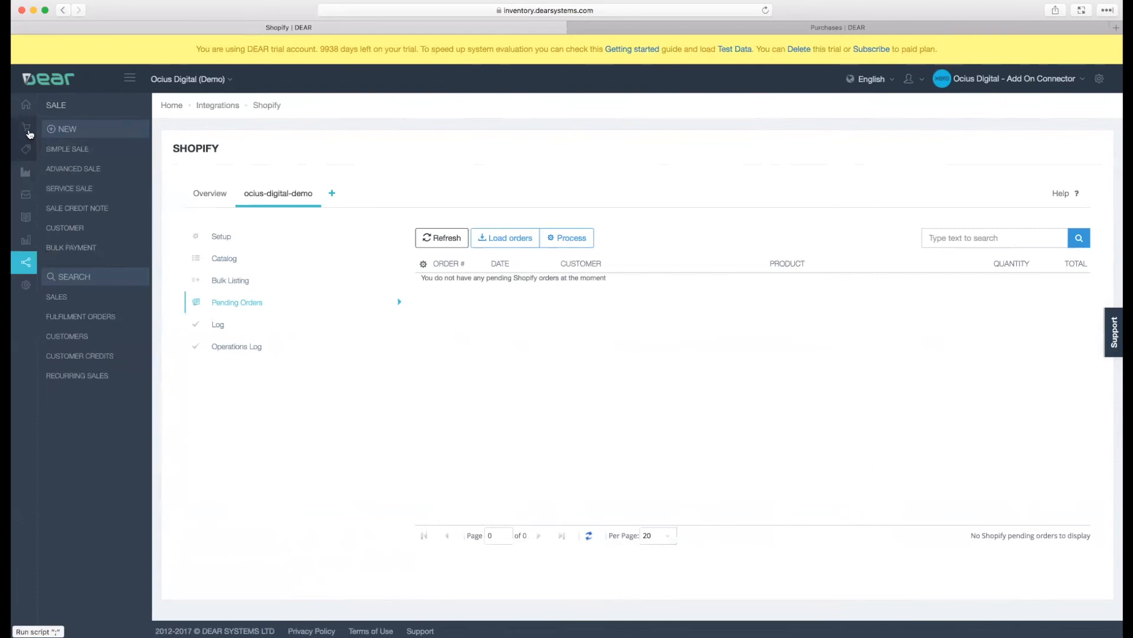
- Open the purchase reorder page and view the products due for reorder from Bayside Club and ABC Alcohol
mouse_move(28, 131)
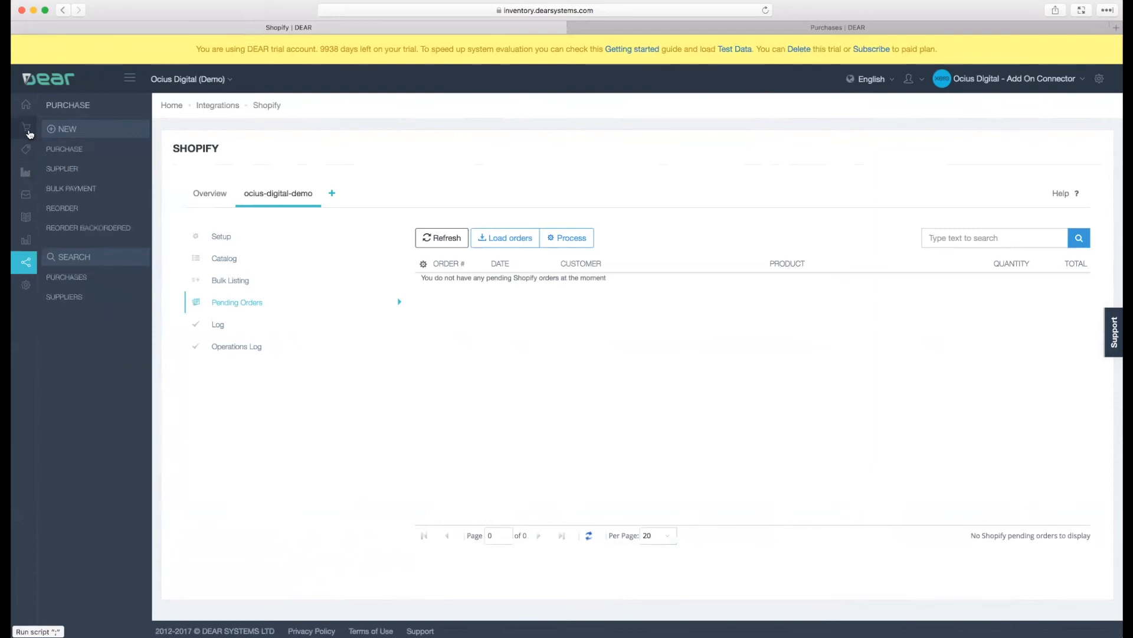
click(78, 210)
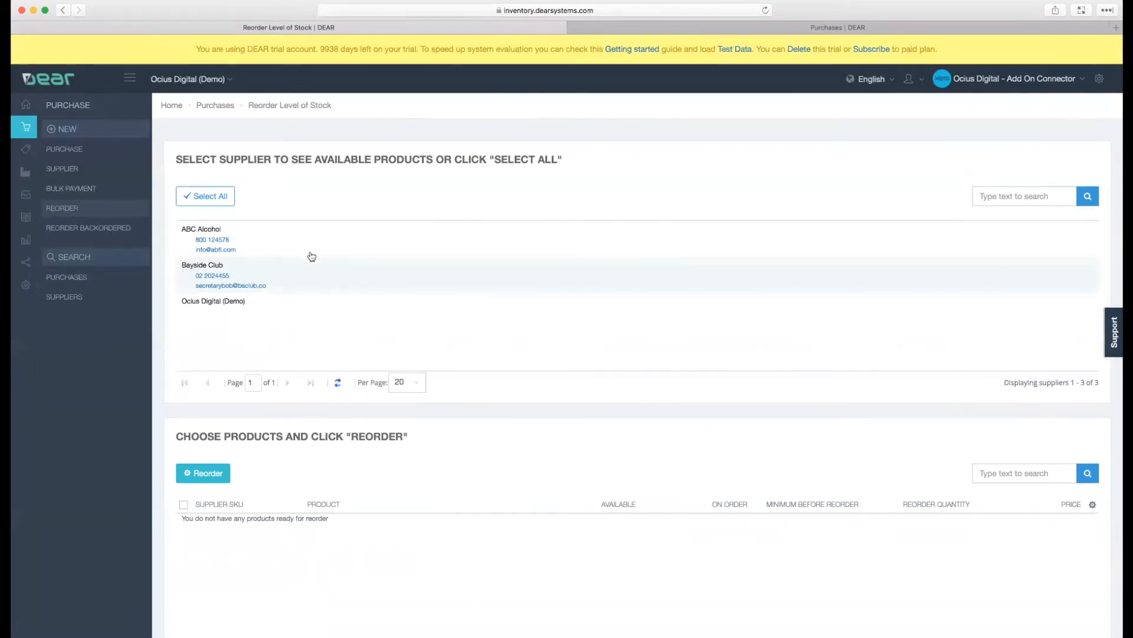
click(397, 245)
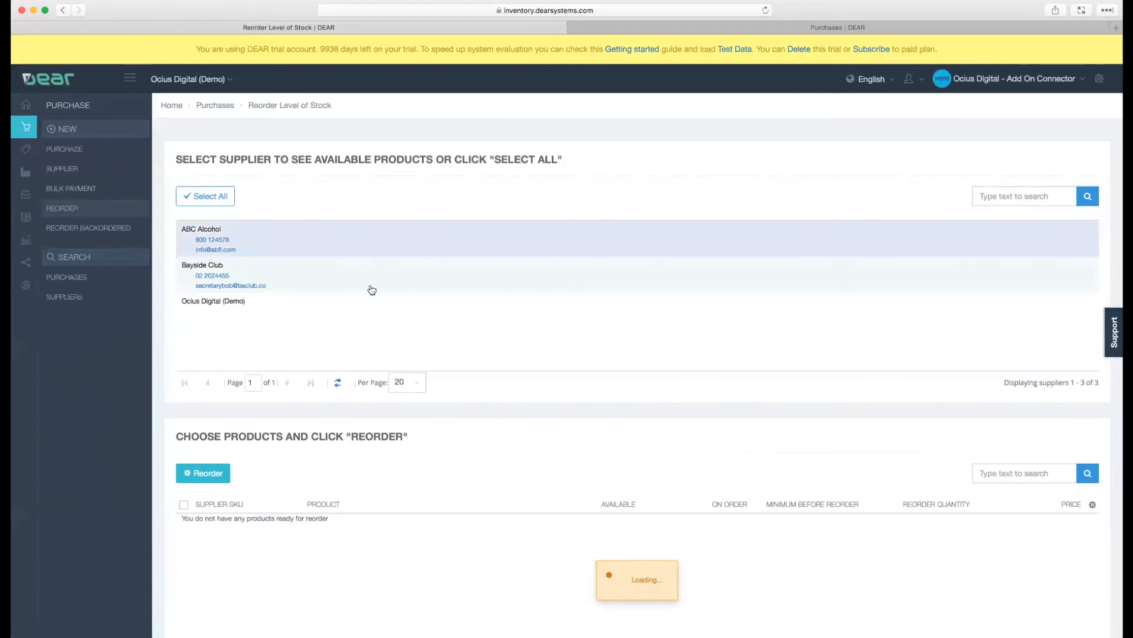
click(295, 282)
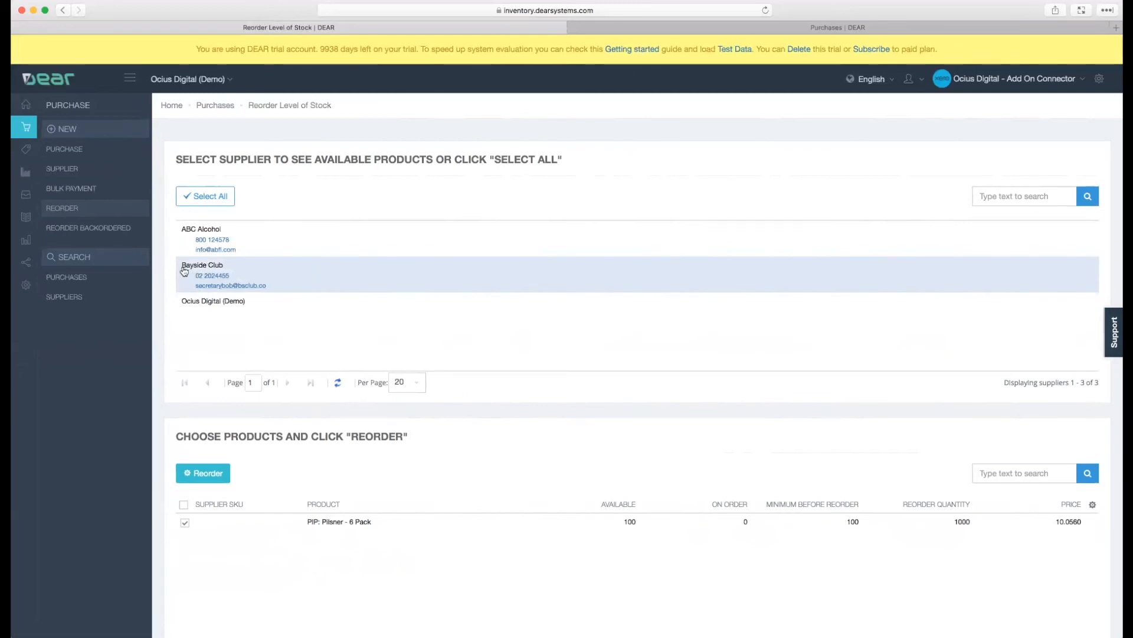
click(424, 236)
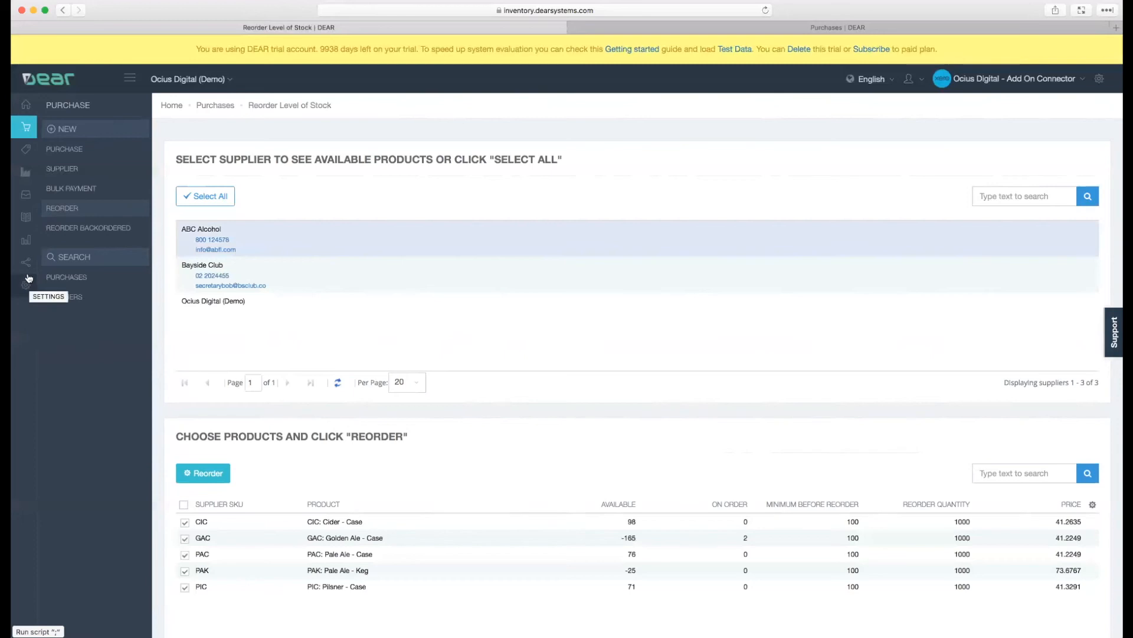
- Open the Pending Purchase Orders report from the purchase reports
click(25, 244)
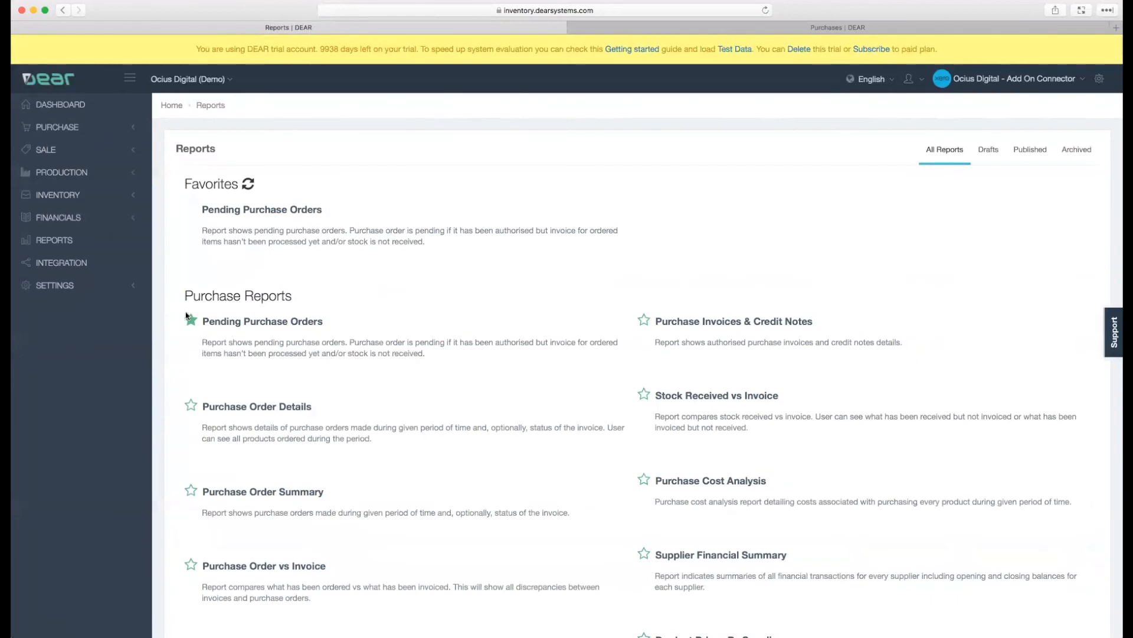
click(241, 328)
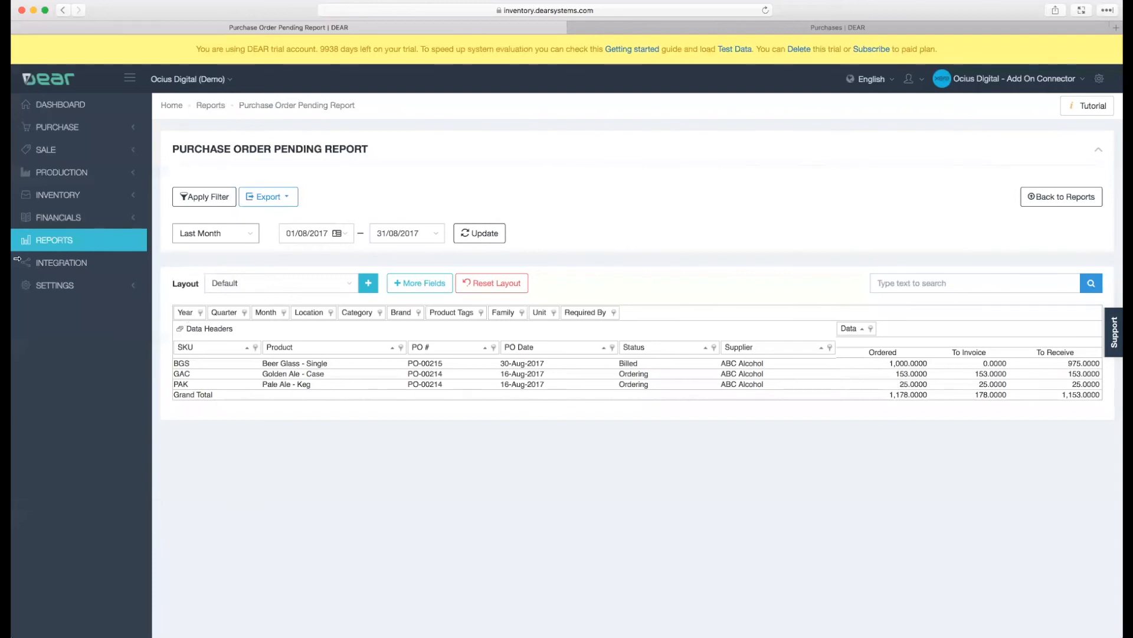
- Open the product availability list and adjust the widths of its Product and Location columns
click(59, 194)
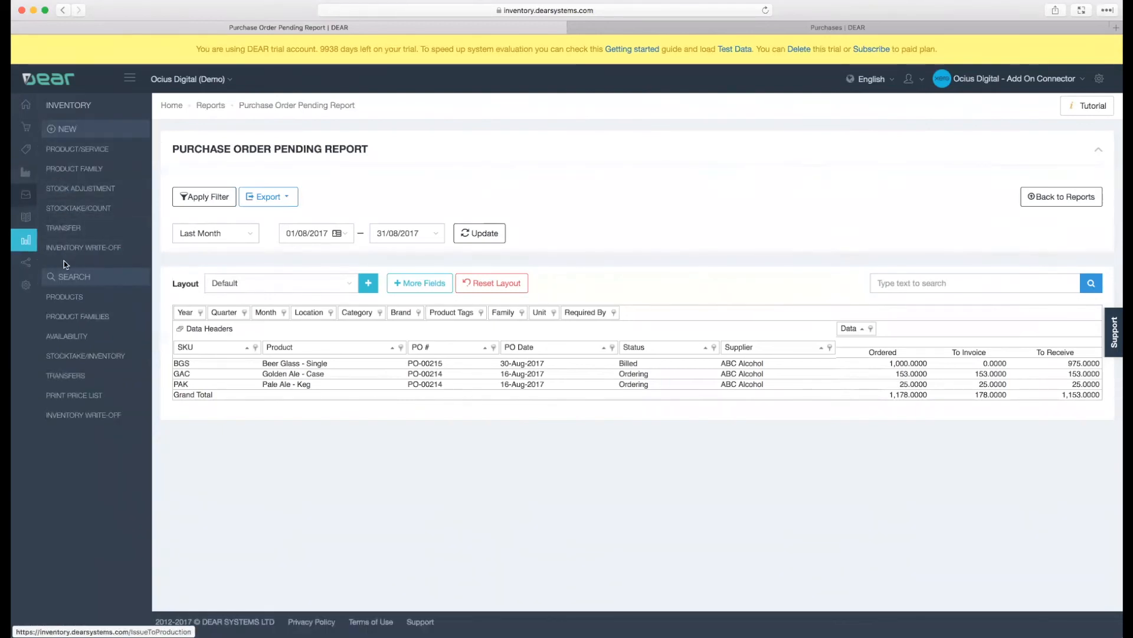
click(69, 336)
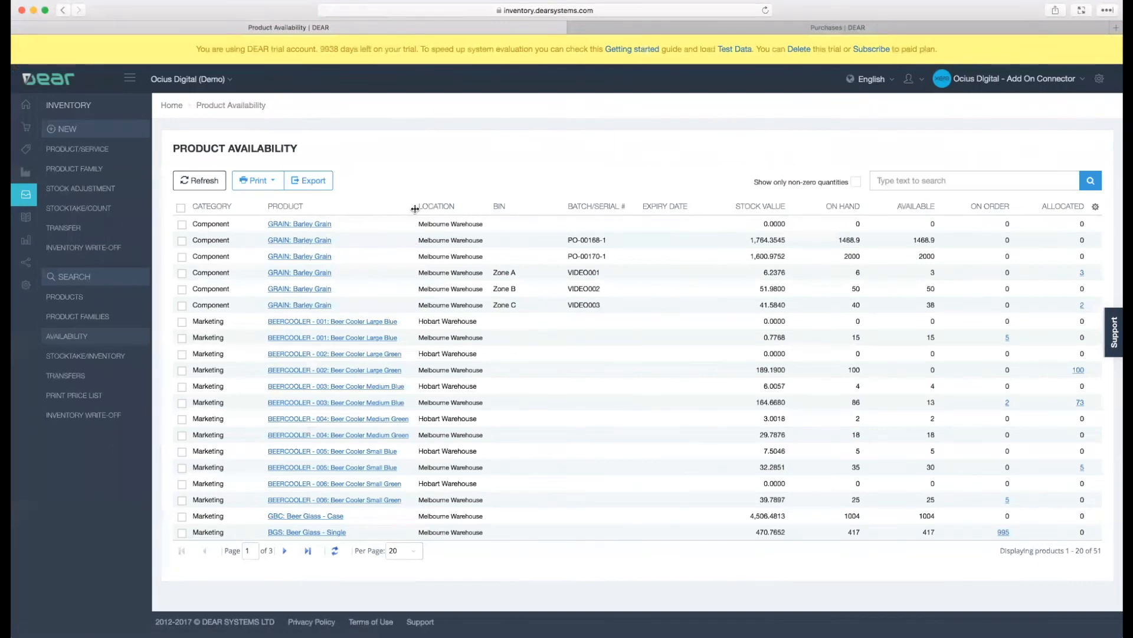
drag(415, 209, 370, 212)
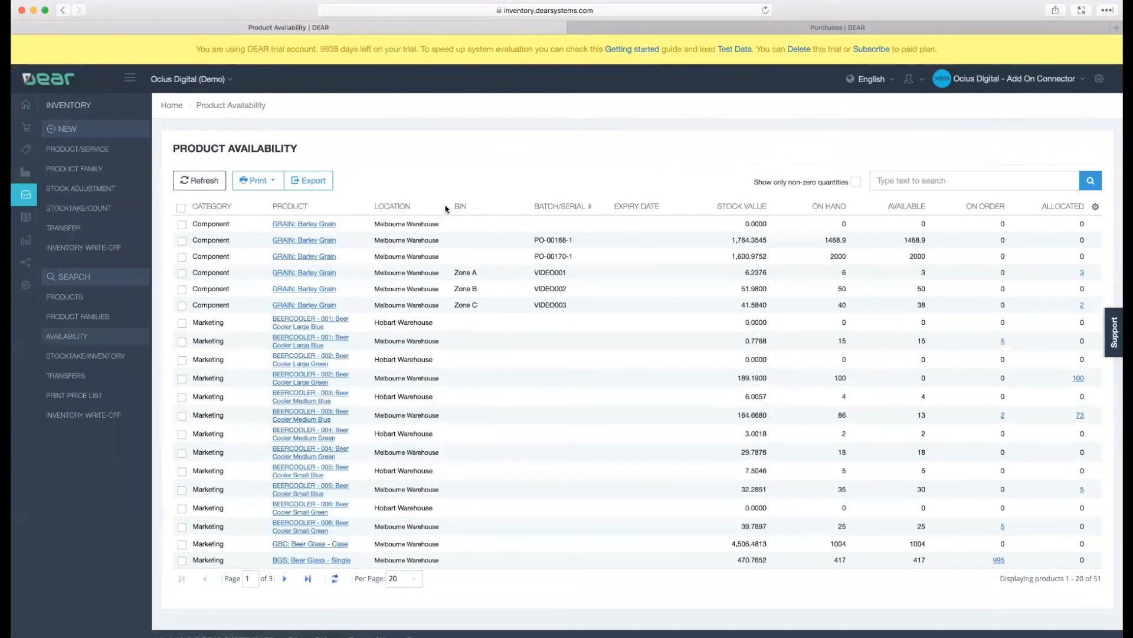
drag(449, 208, 416, 213)
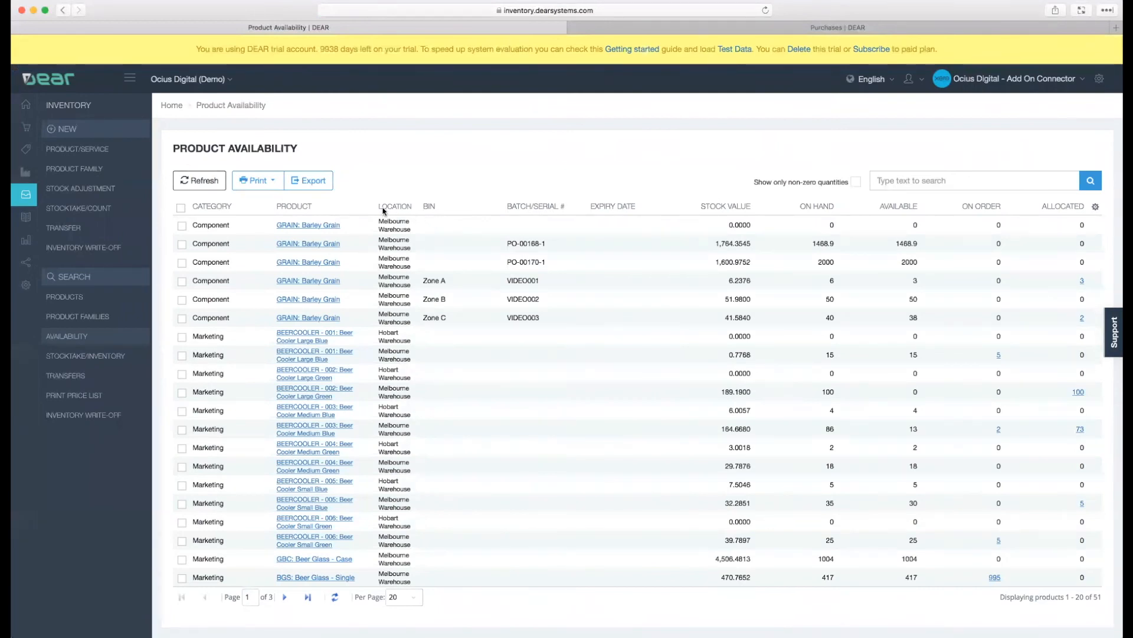
drag(375, 207, 500, 207)
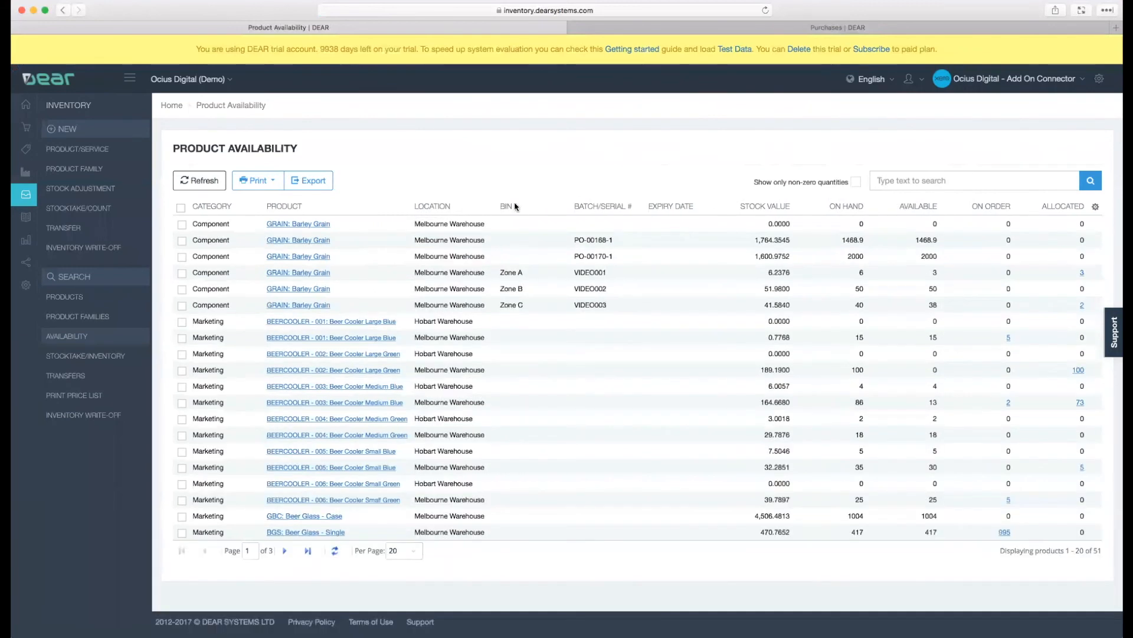
- View the column and sorting options of the product availability list and close them without changes
click(1096, 207)
mouse_move(1005, 320)
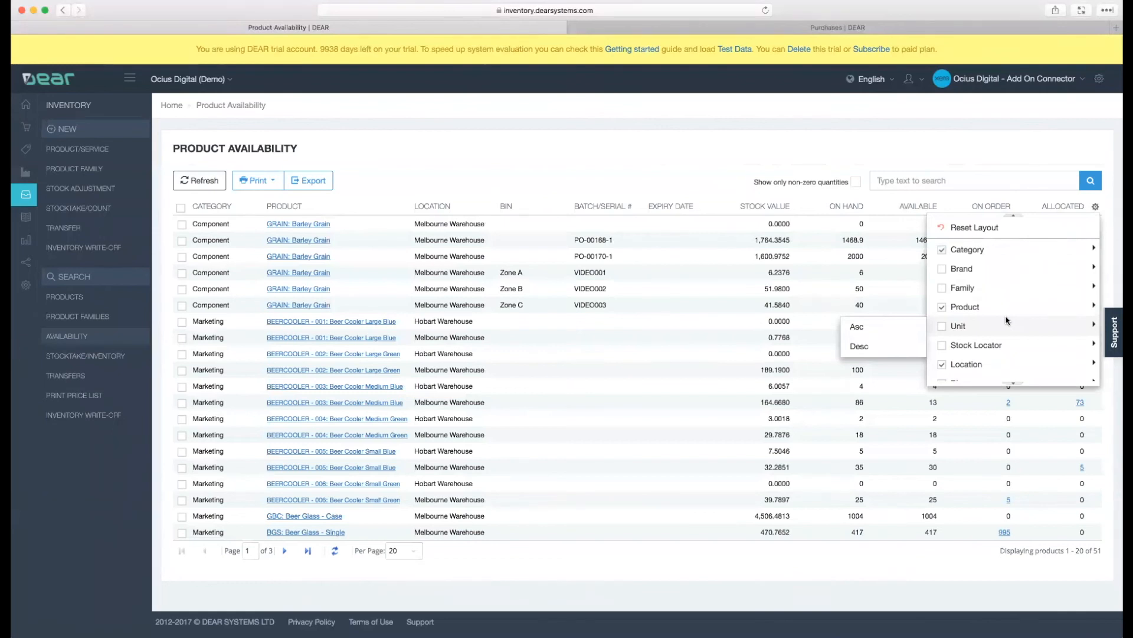
click(710, 155)
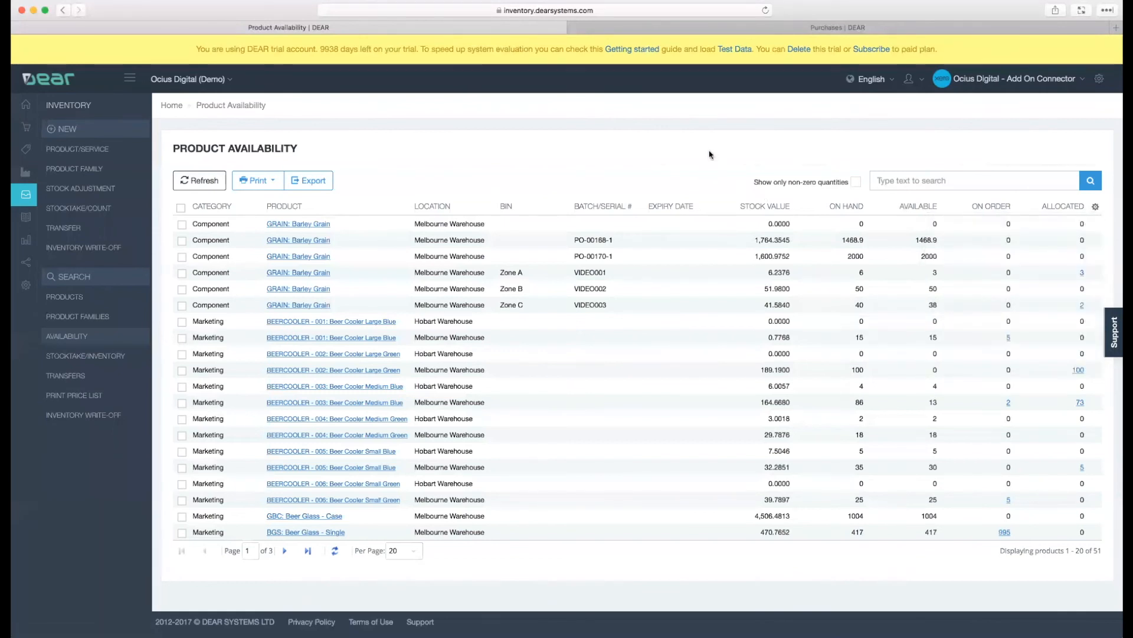
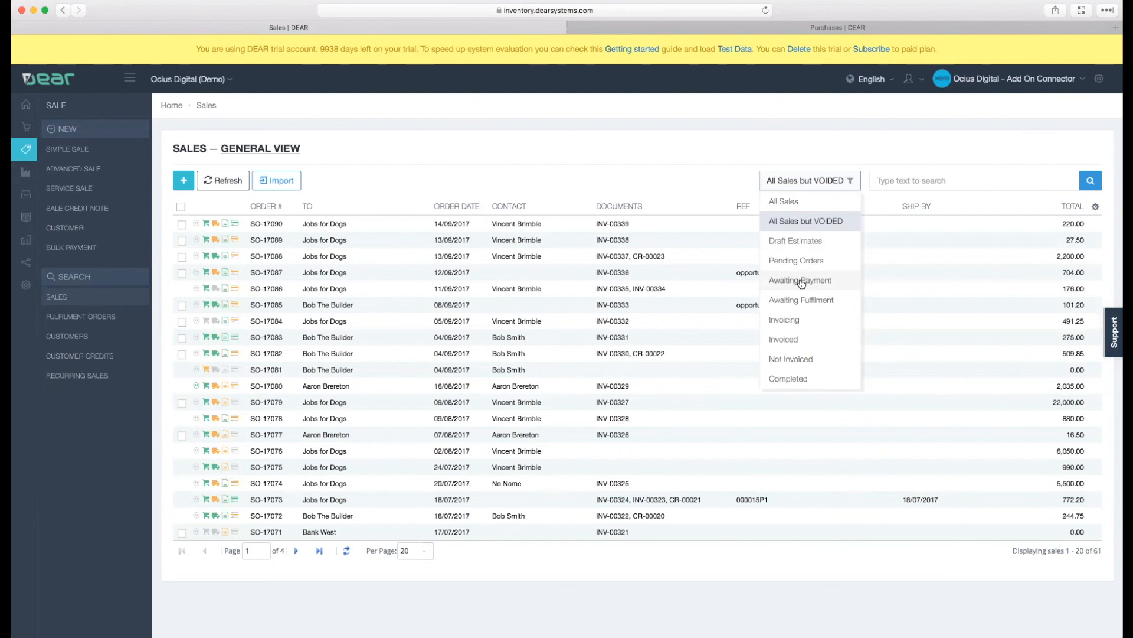
- Filter the sales list to Not Invoiced and narrow the browser window to view the list in its compact layout
click(796, 360)
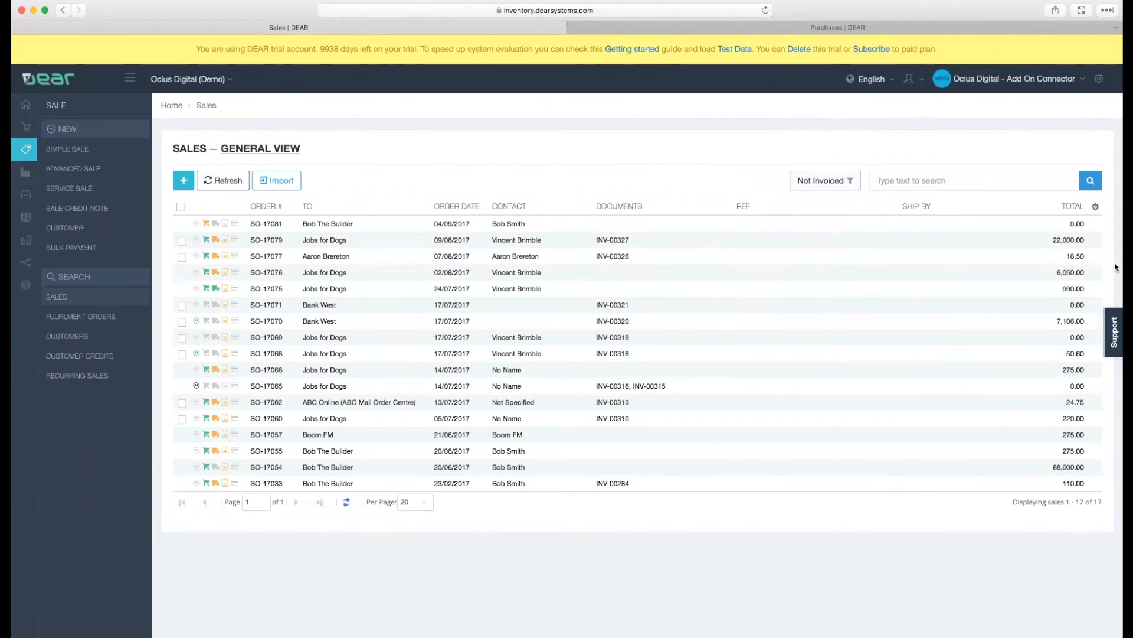
drag(1116, 264, 740, 332)
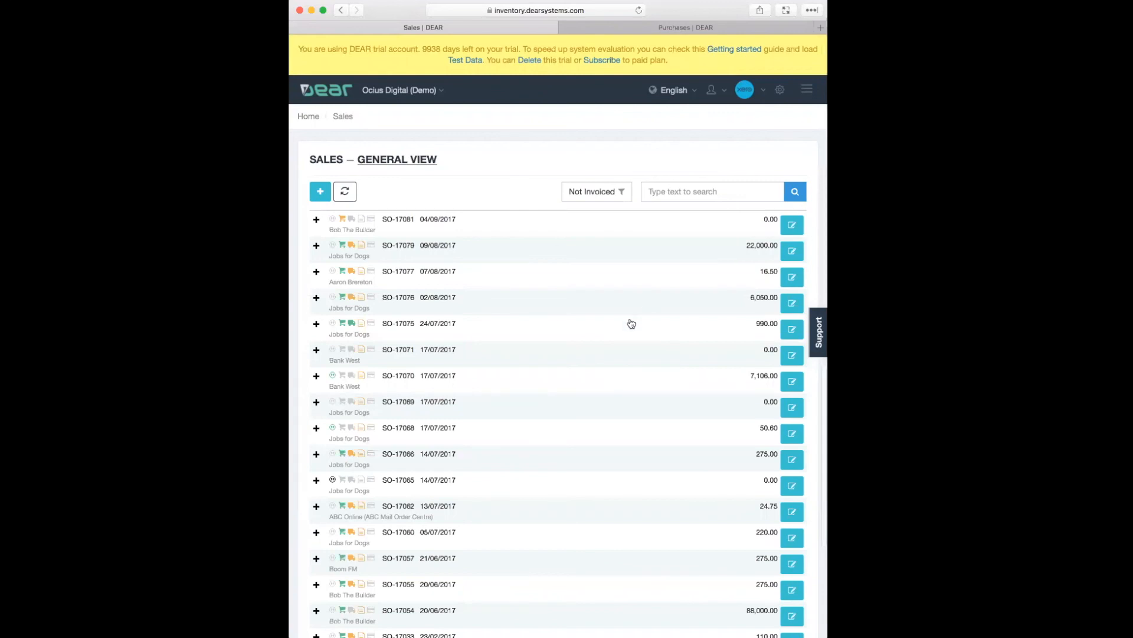
scroll(631, 323, down, 3)
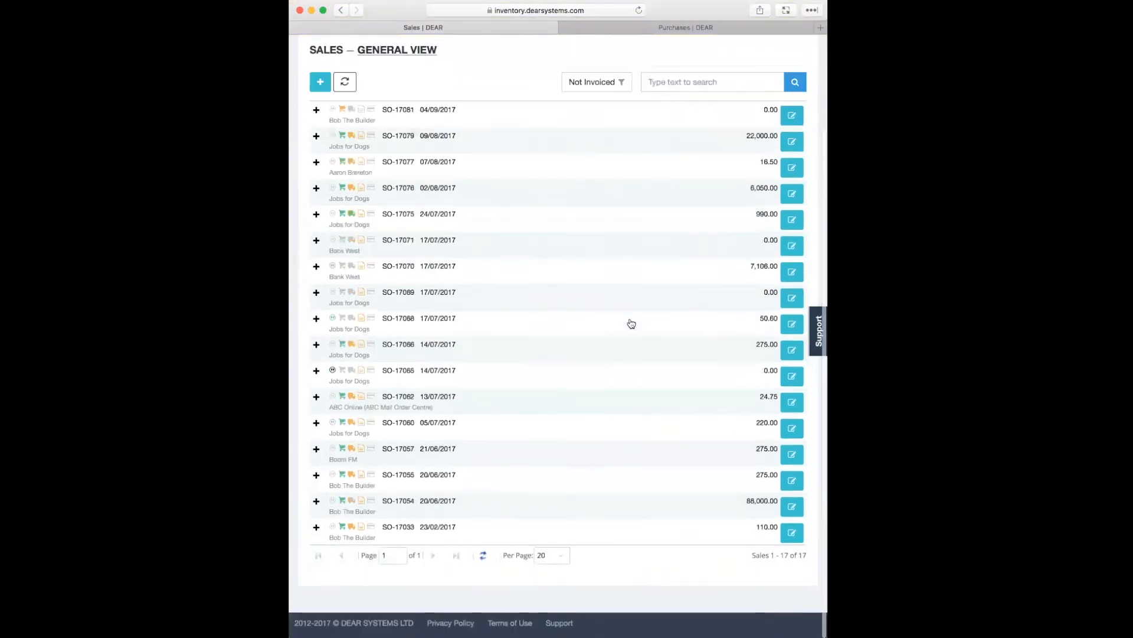
scroll(631, 323, up, 3)
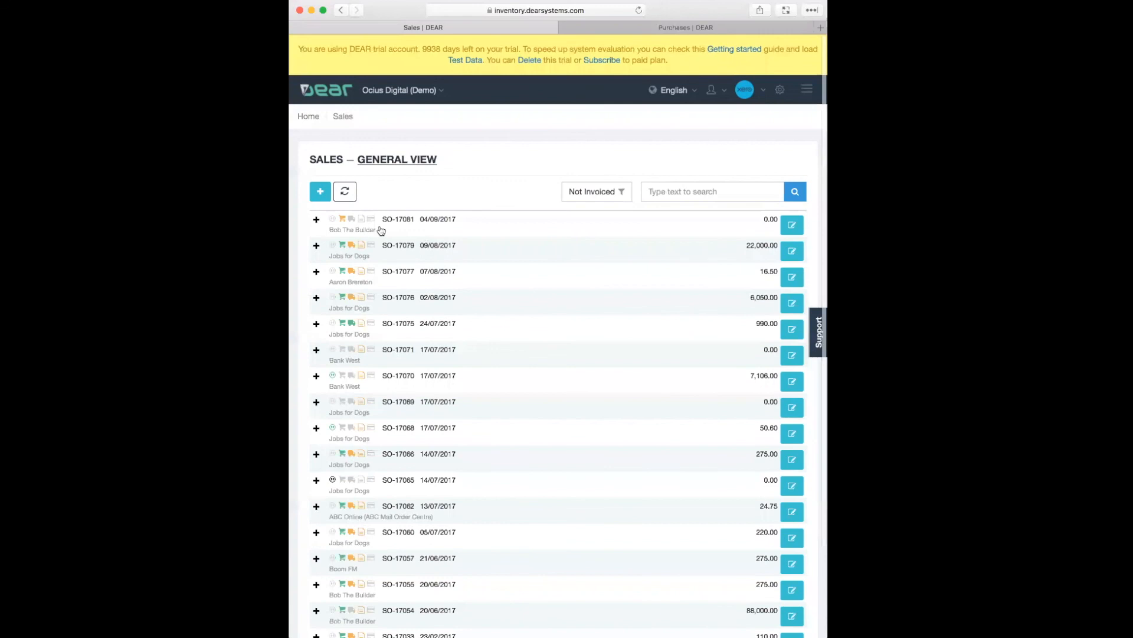
- Open a new simple sale form and look through its customer, shipping and order sections in the narrow layout
click(319, 191)
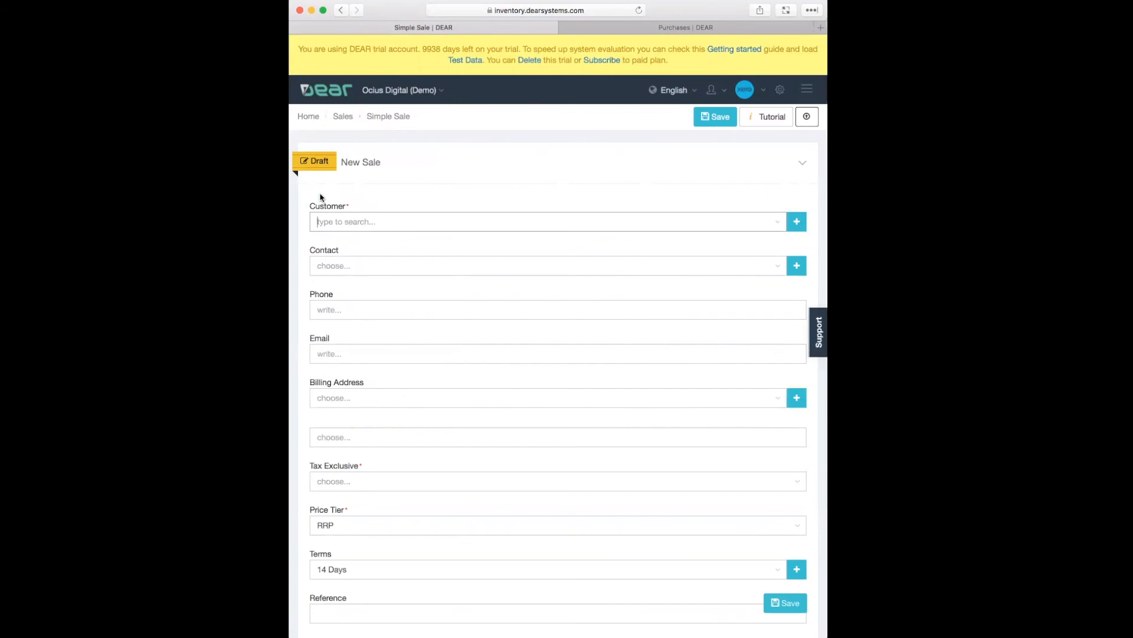
scroll(476, 278, down, 2)
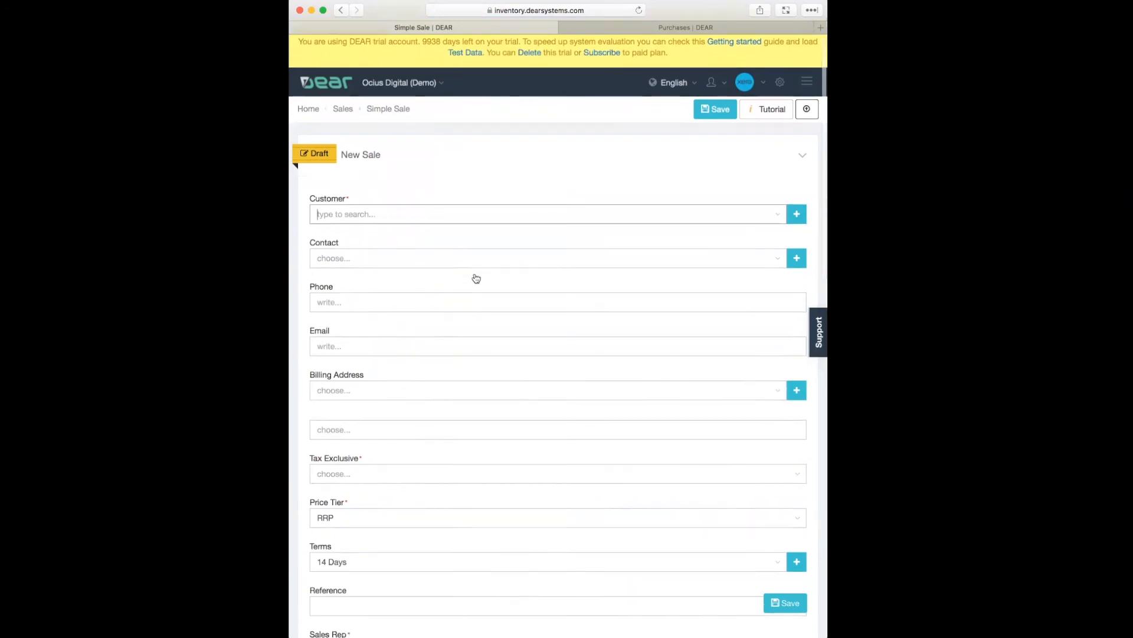
scroll(475, 278, down, 10)
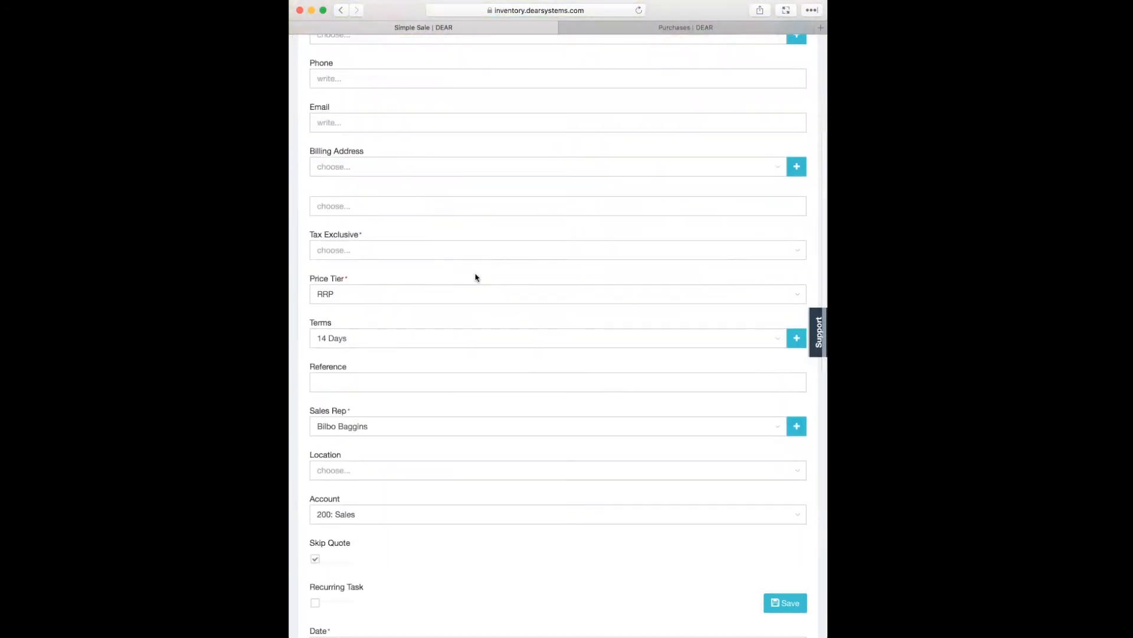
scroll(476, 278, down, 18)
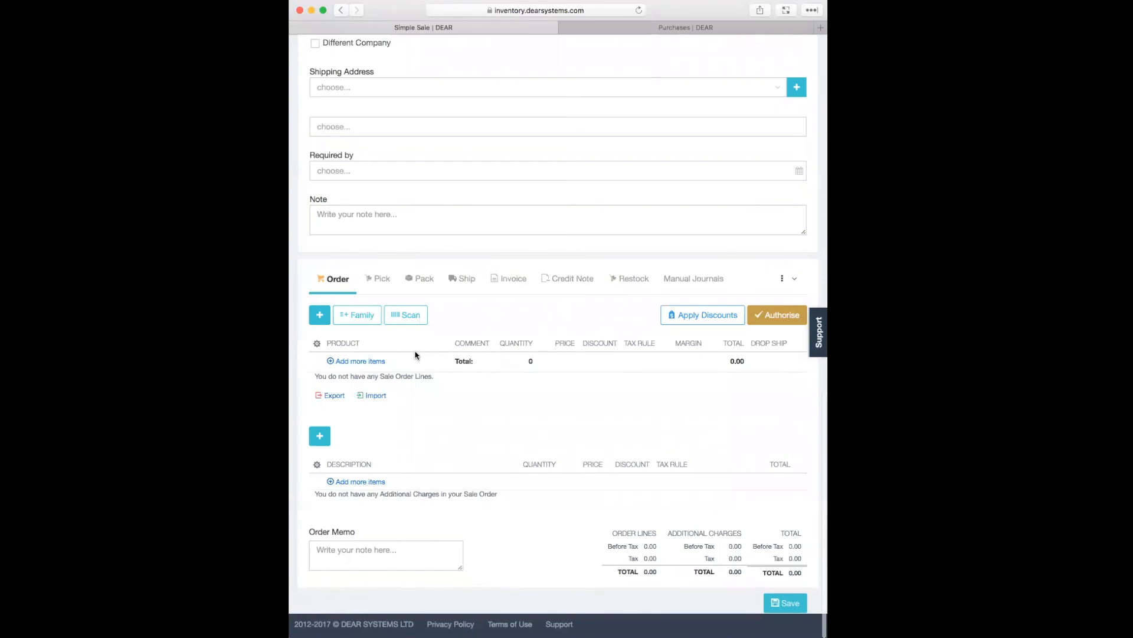
scroll(415, 355, up, 15)
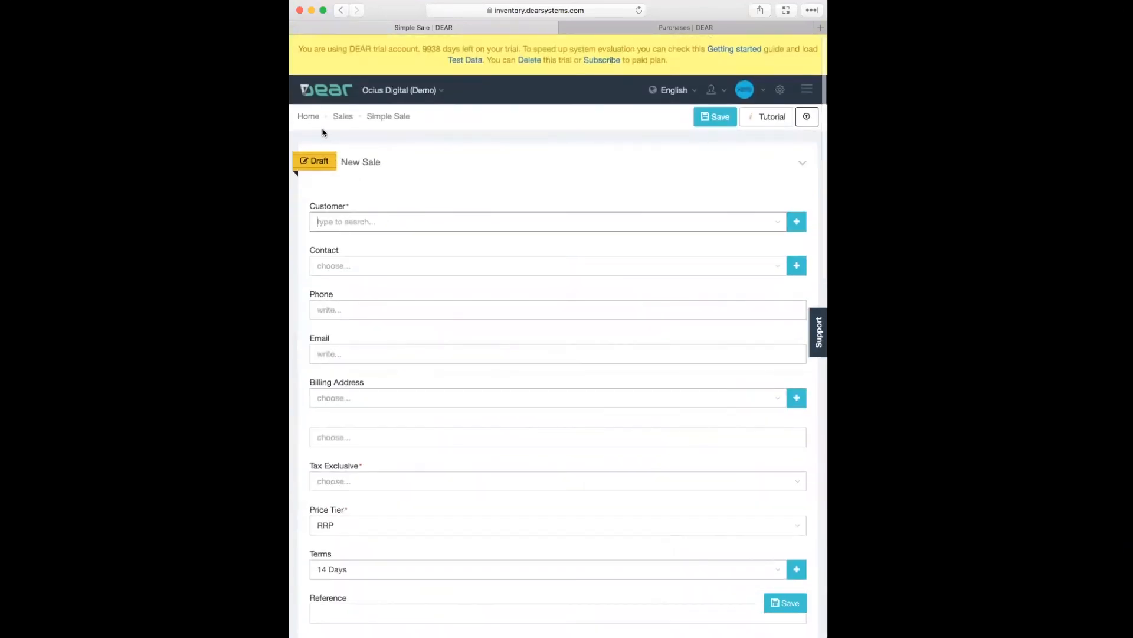
- Return to the dashboard and look through its Purchases and Product Overview sections in the narrow layout
click(311, 117)
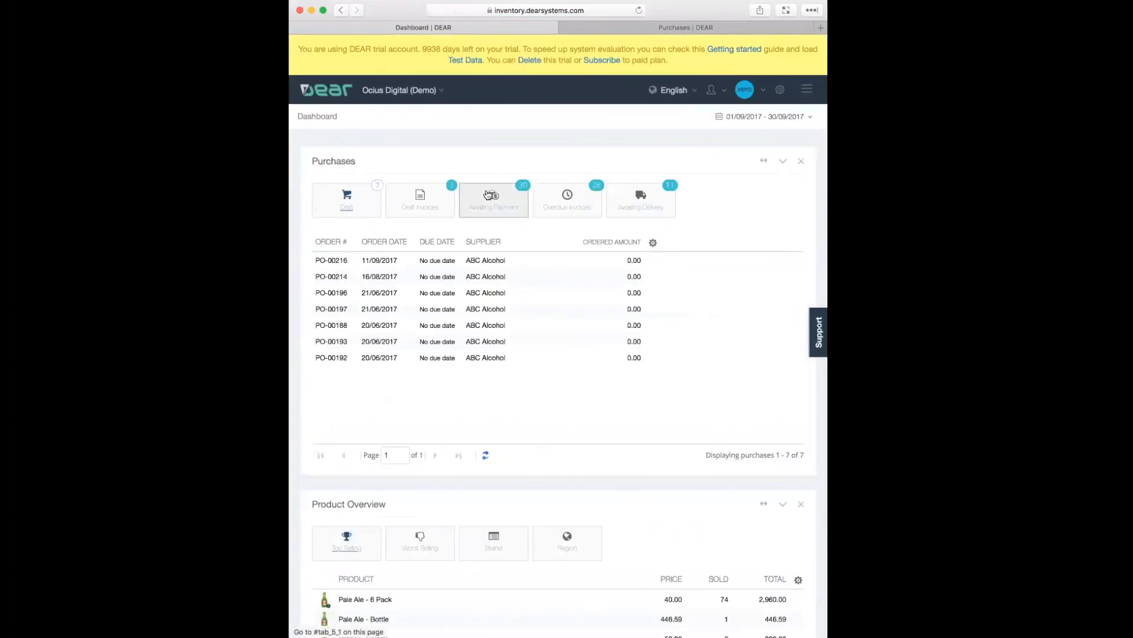
scroll(490, 361, down, 5)
scroll(491, 362, up, 5)
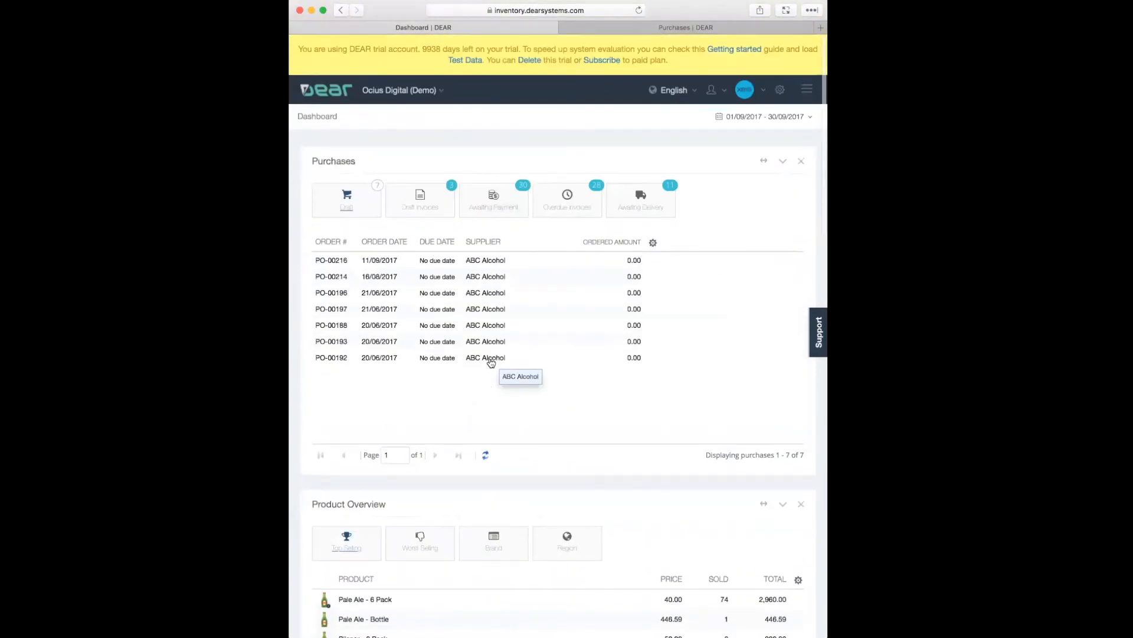
- Expand the collapsed main navigation to view its modules, and collapse it again
click(807, 94)
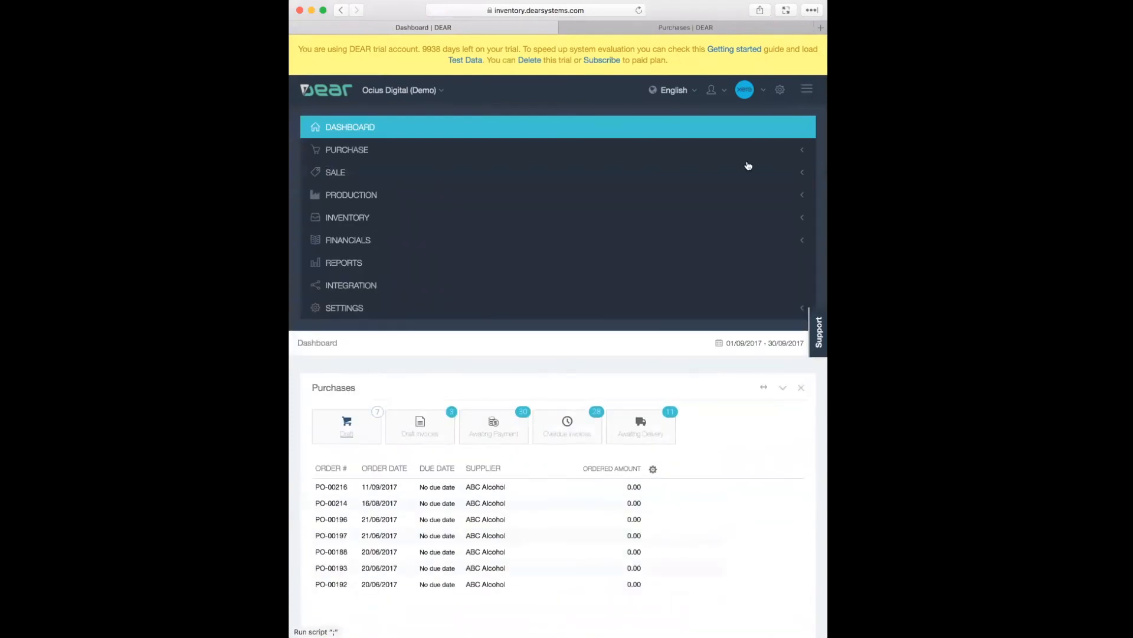
click(807, 90)
click(808, 90)
click(808, 90)
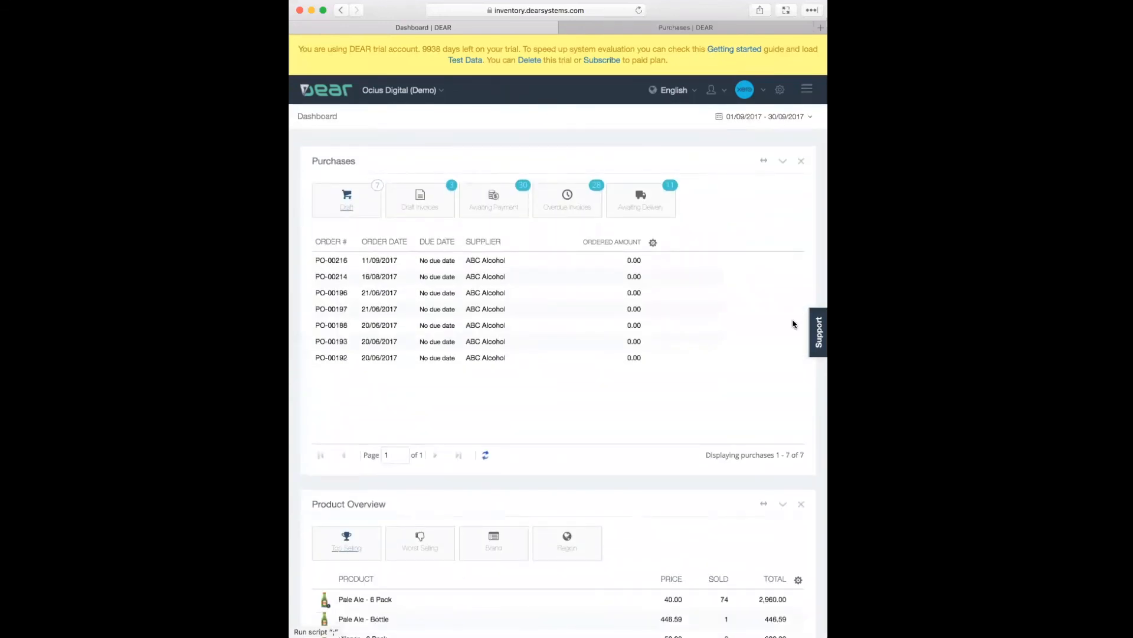